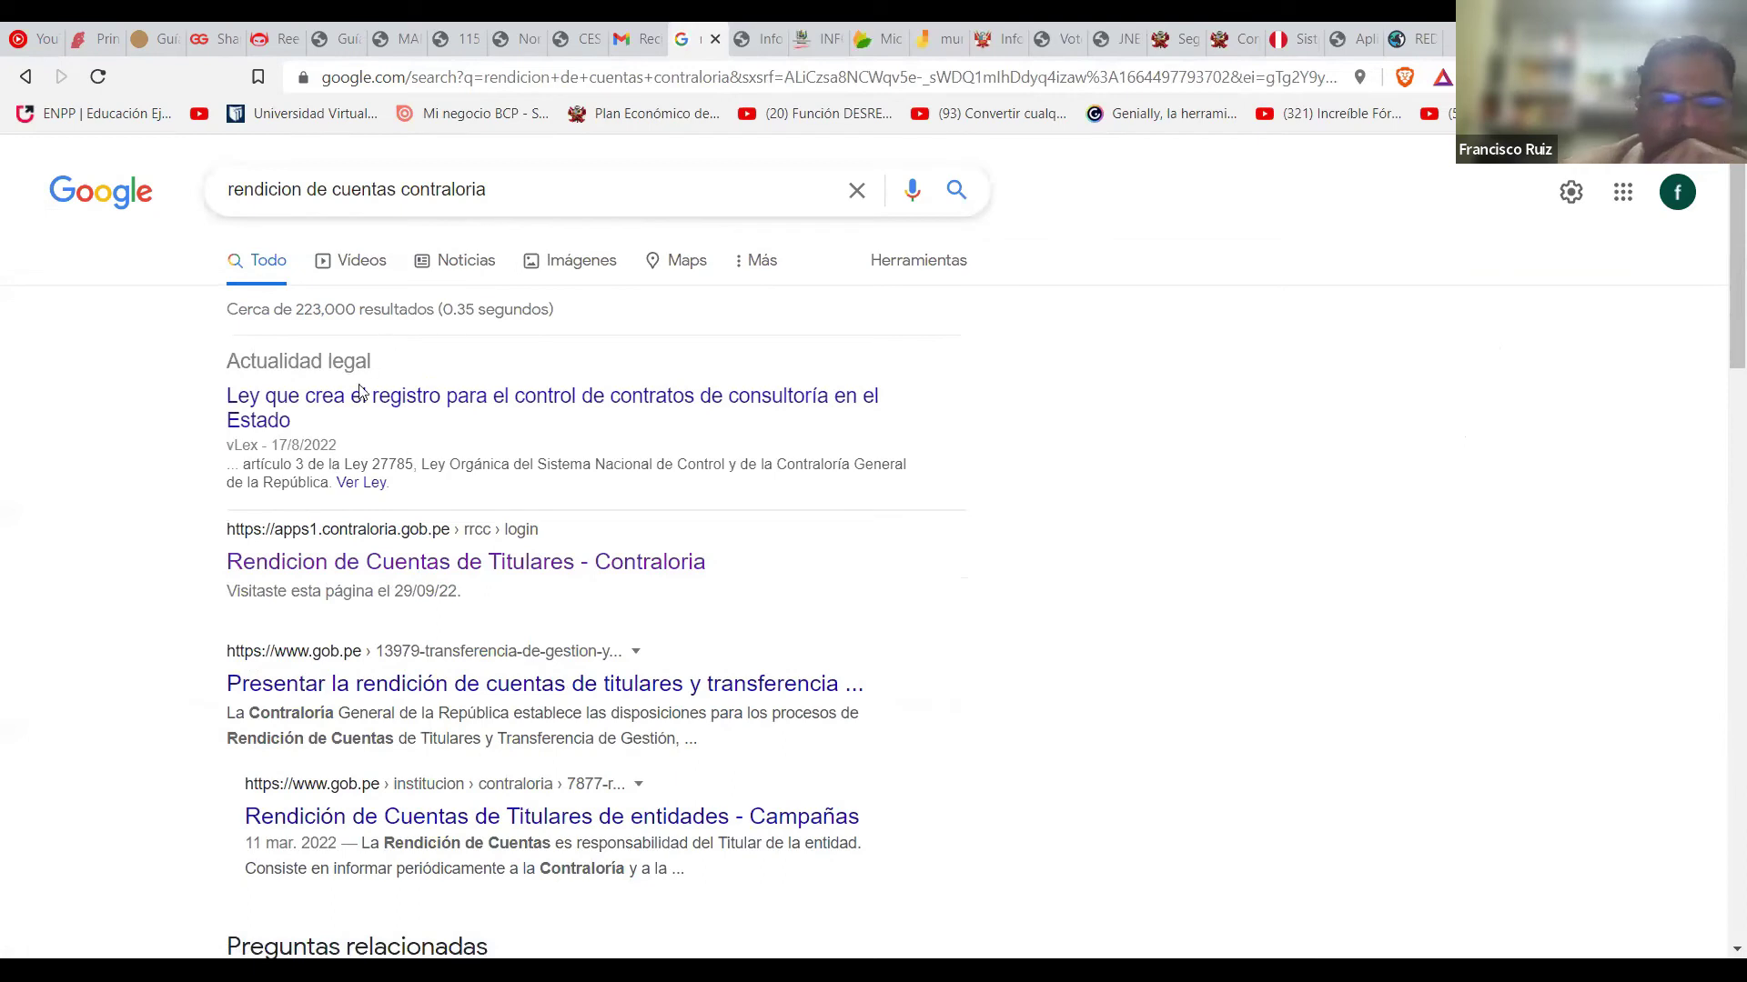
Open the Contraloría's Rendicion de Cuentas de Titulares site, dismiss its Comunicado notice and open the public search for accountability reports (IRC).
{"action": "left_click", "coordinate": [464, 570]}
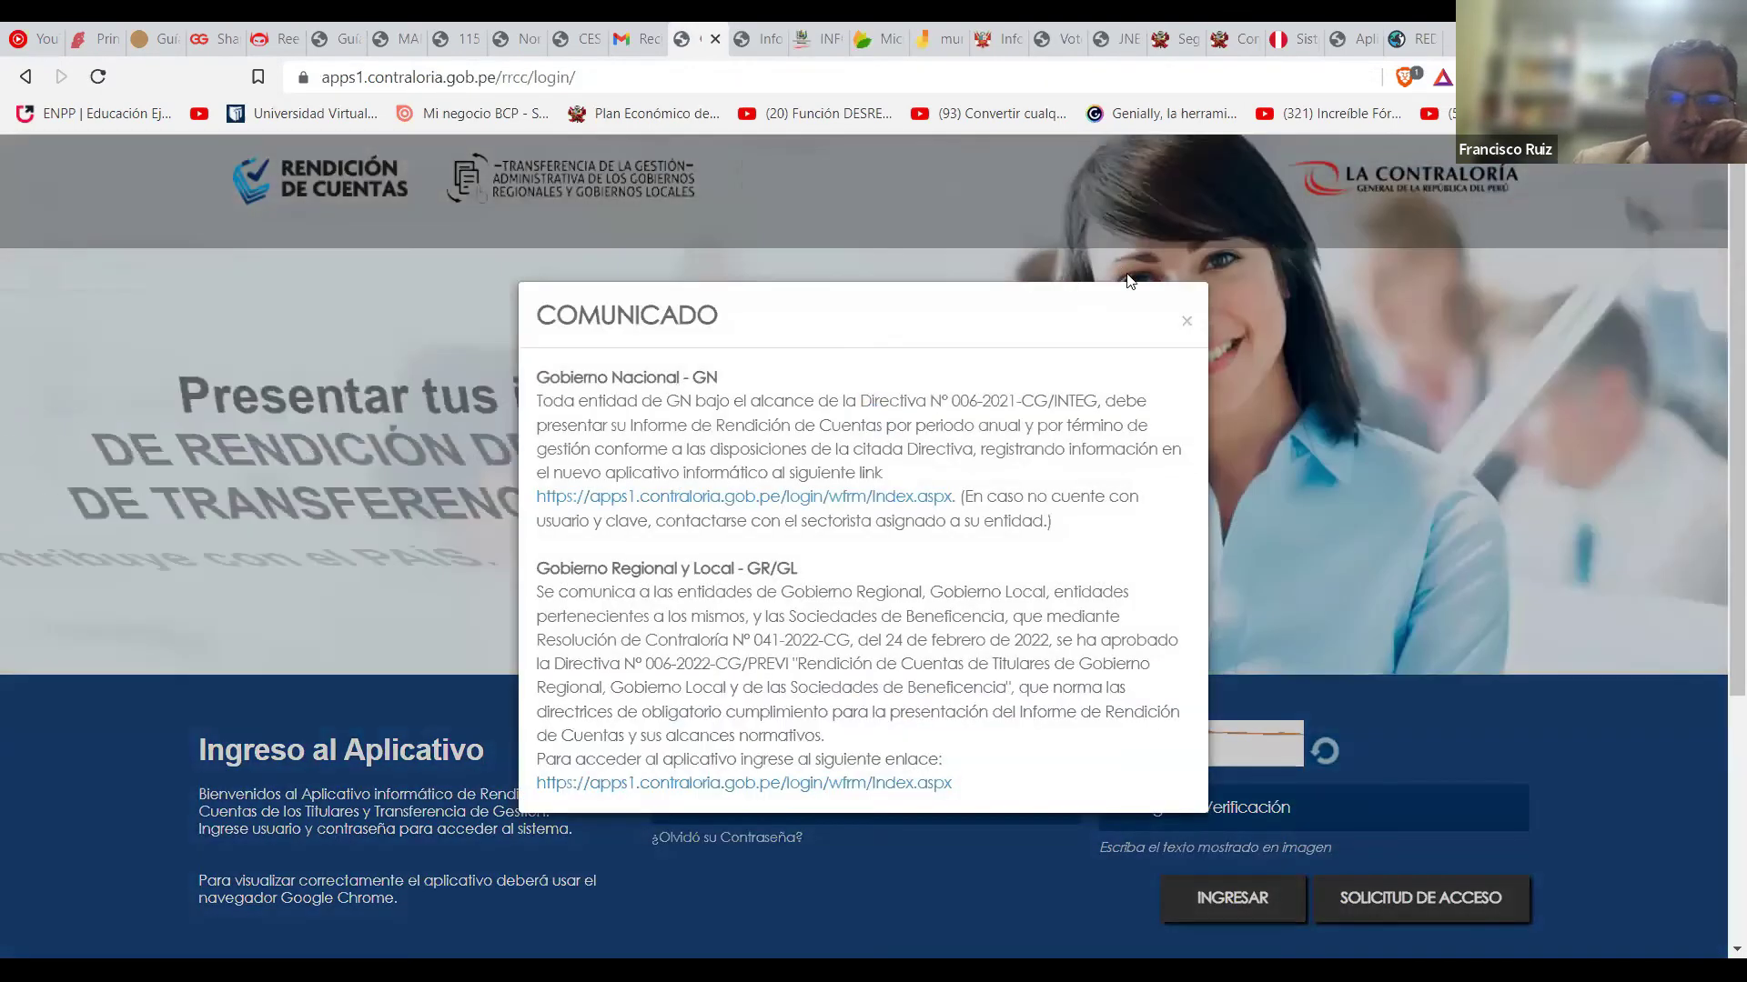
{"action": "left_click", "coordinate": [1186, 321]}
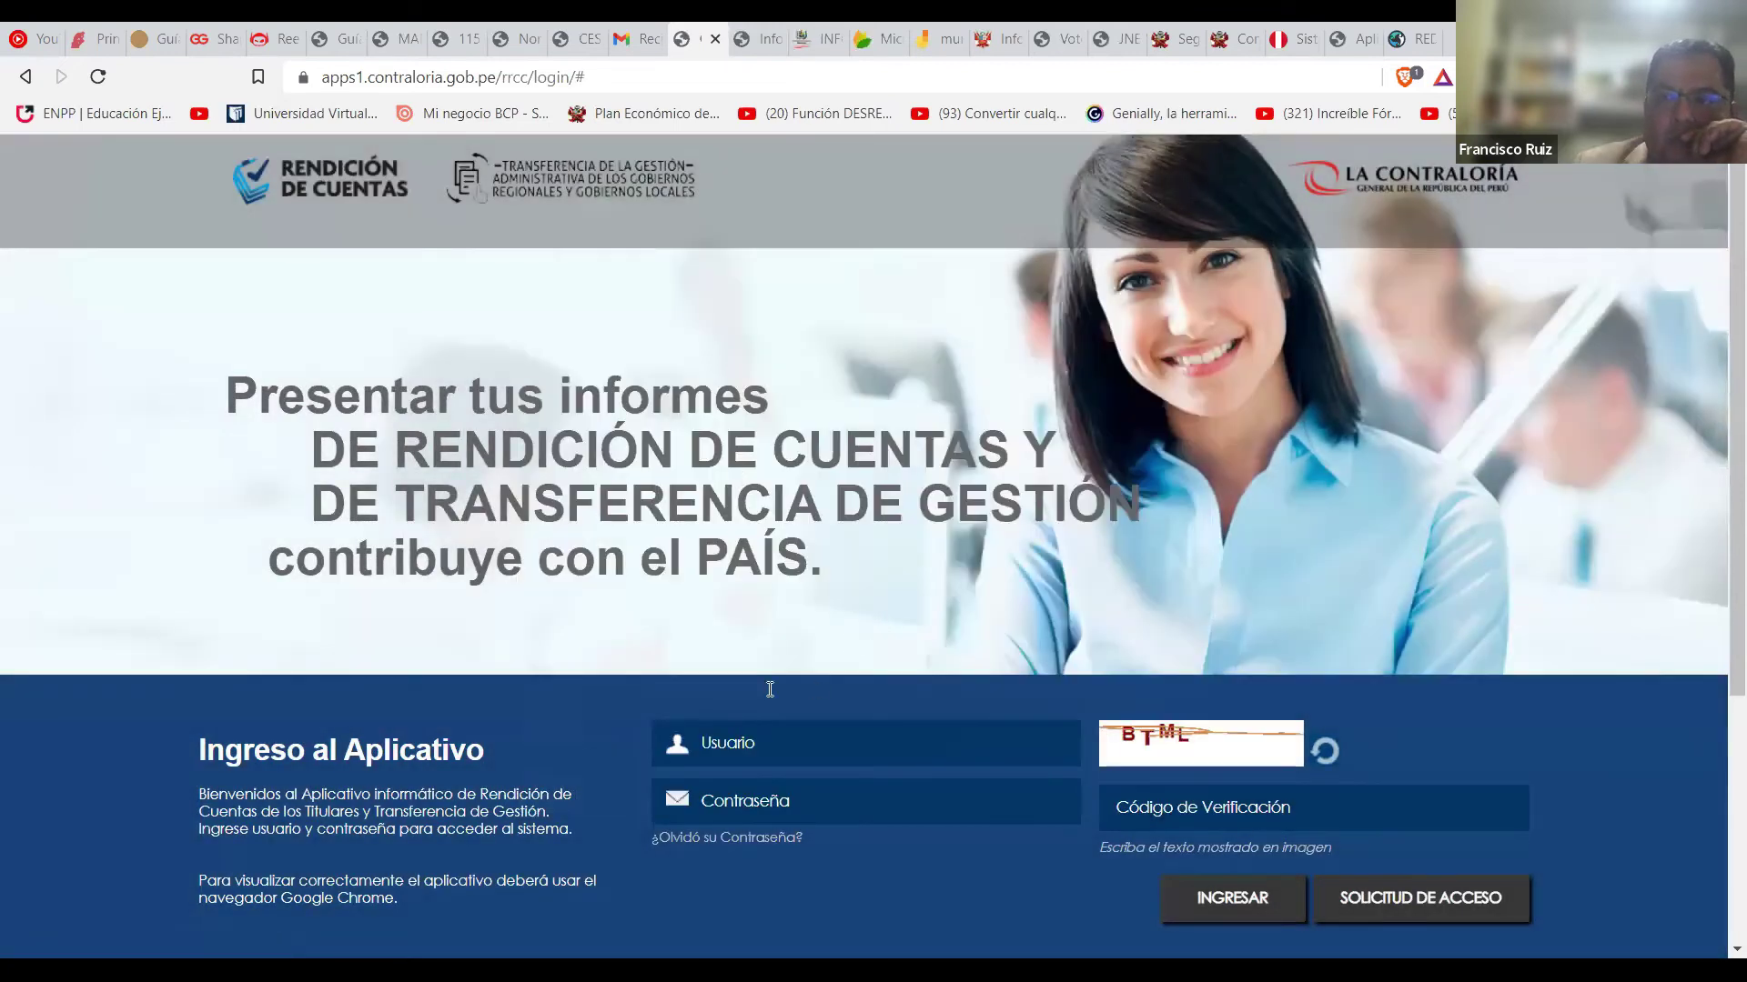
{"action": "left_click_drag", "start_coordinate": [1722, 210], "coordinate": [1722, 480]}
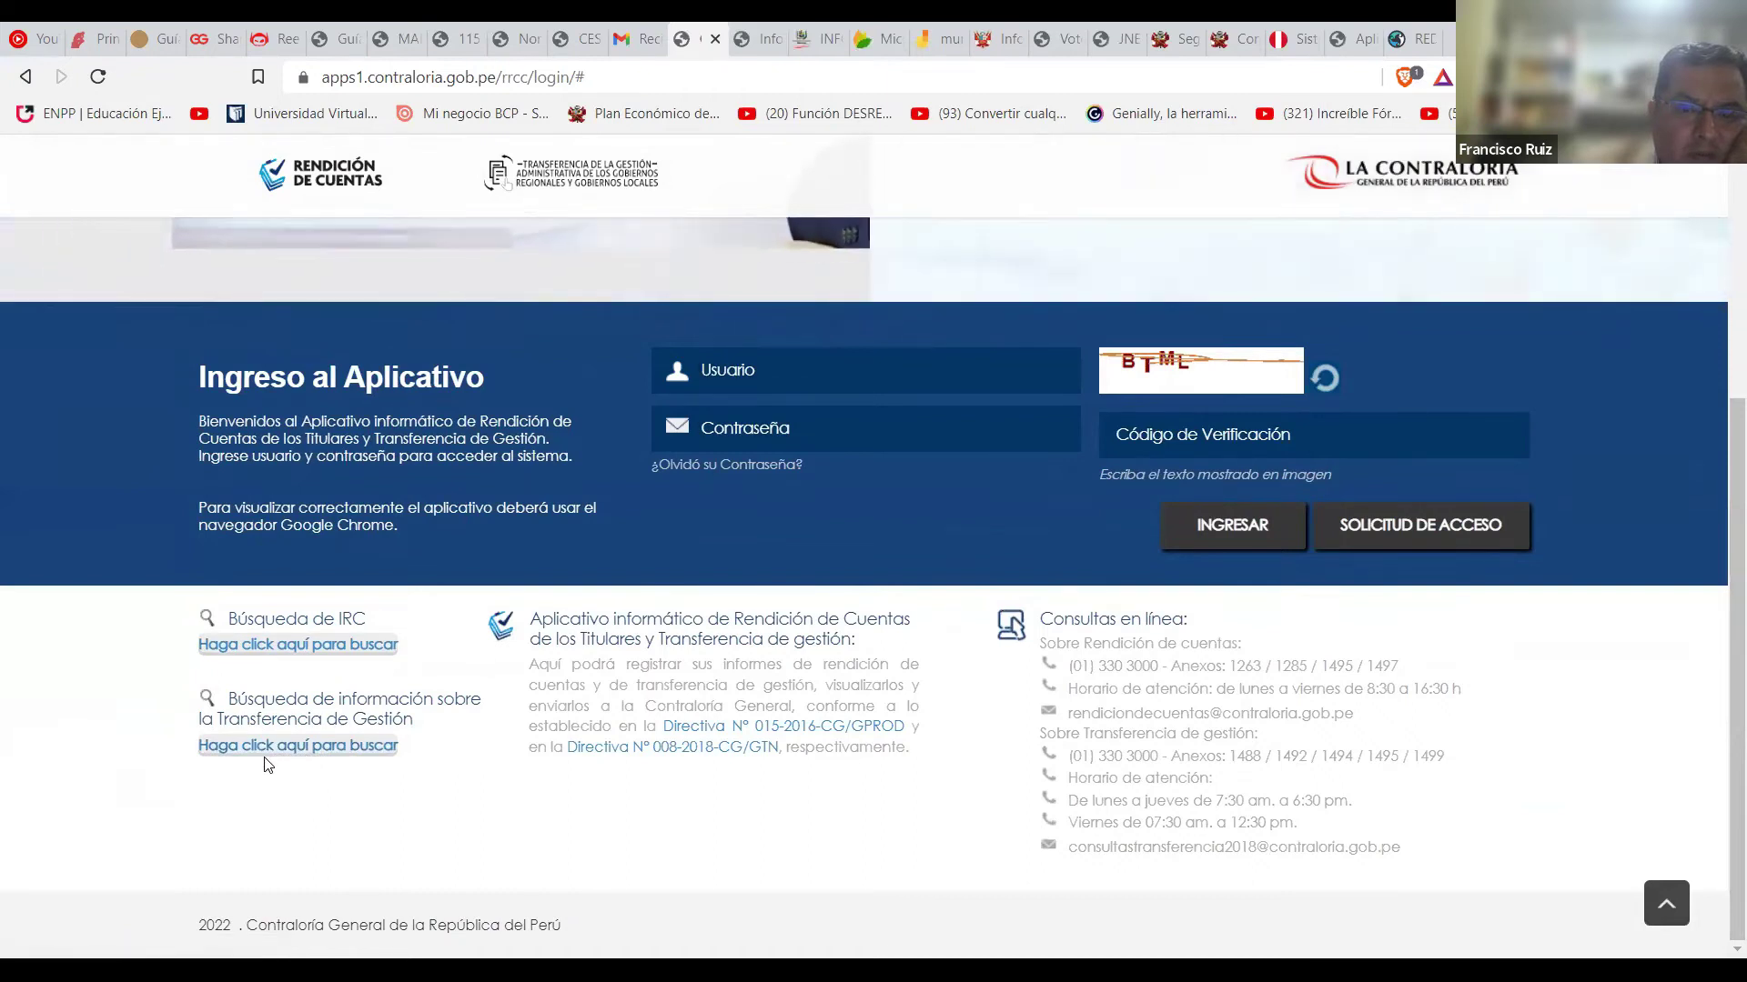
{"action": "left_click", "coordinate": [275, 755]}
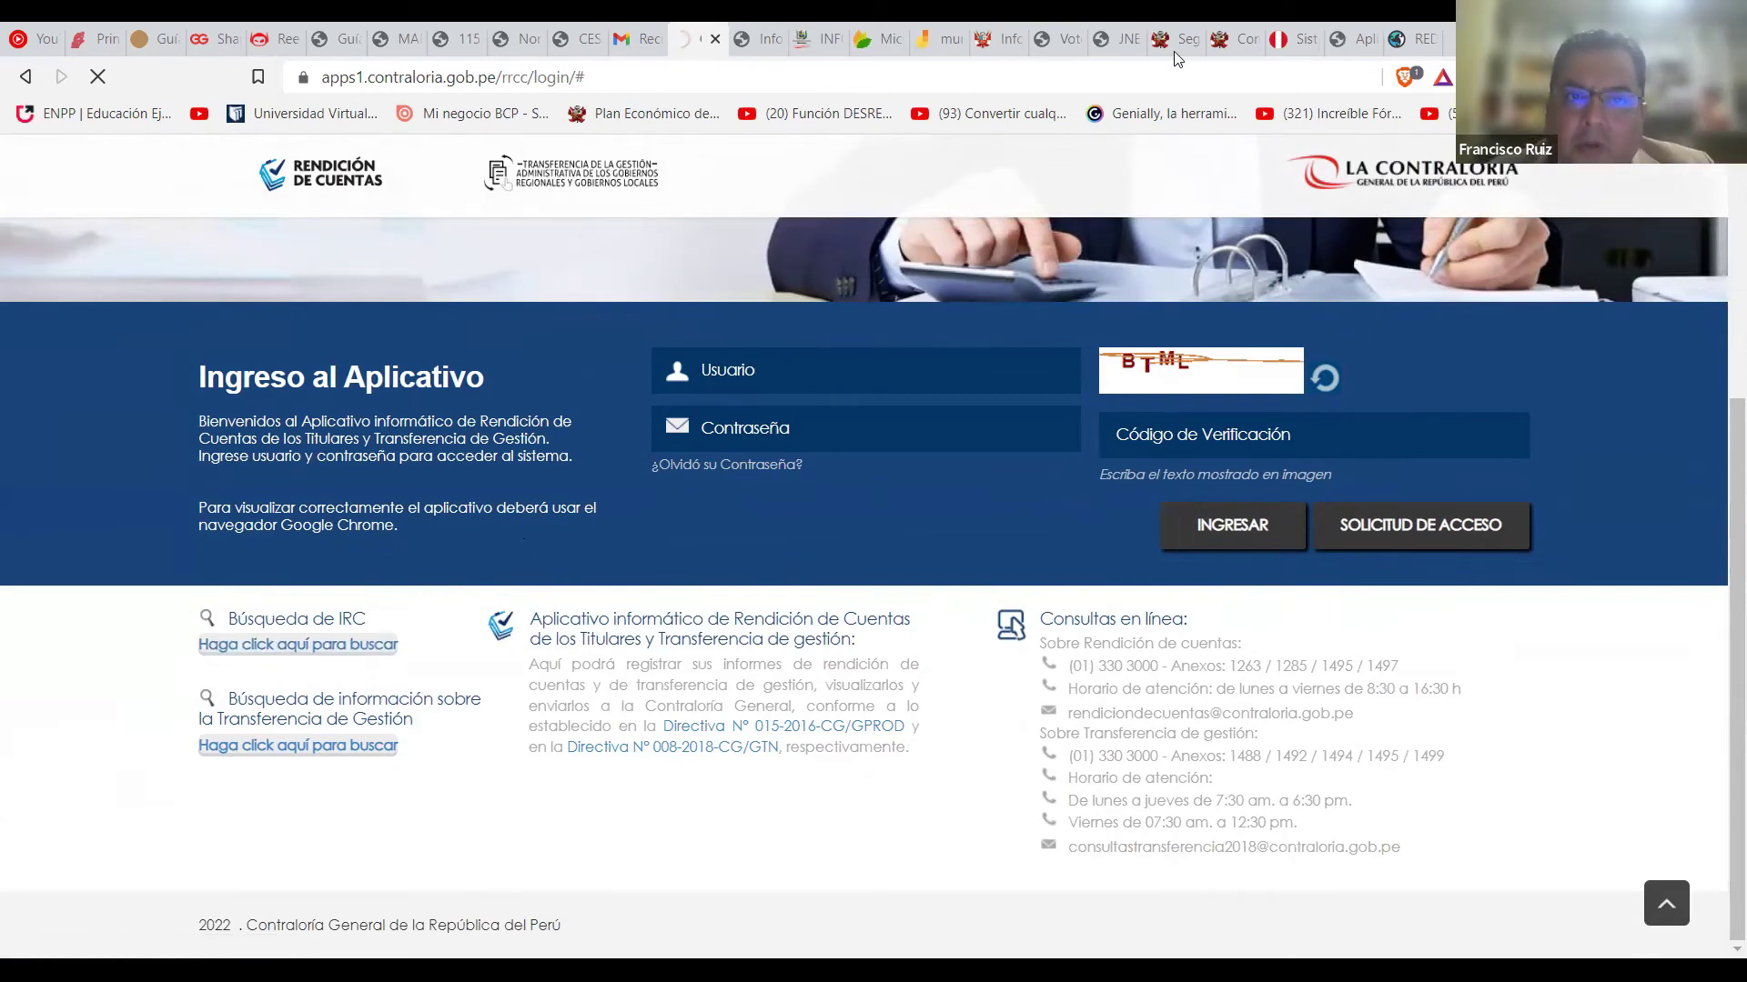
Close the leftover browser pages after the JNE document, including SSI and INVIERTE.PE, and return to the accountability report search.
{"action": "left_click", "coordinate": [1419, 41]}
{"action": "left_click", "coordinate": [1433, 40]}
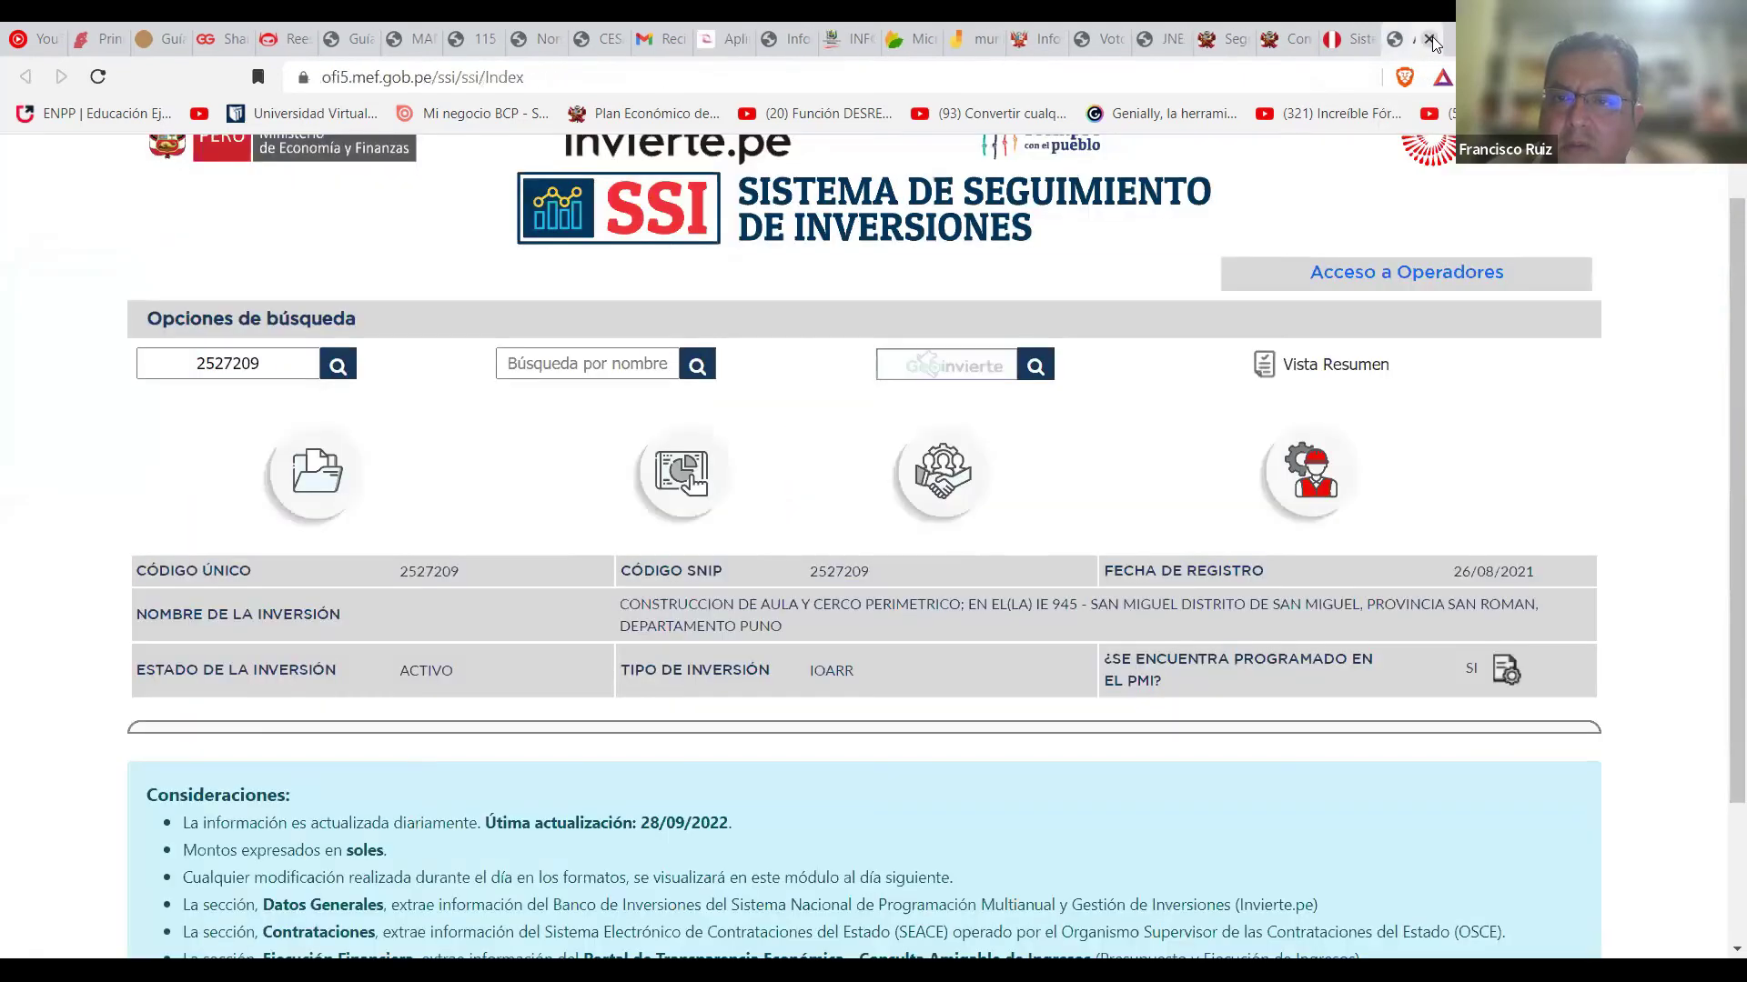
{"action": "left_click", "coordinate": [1432, 40]}
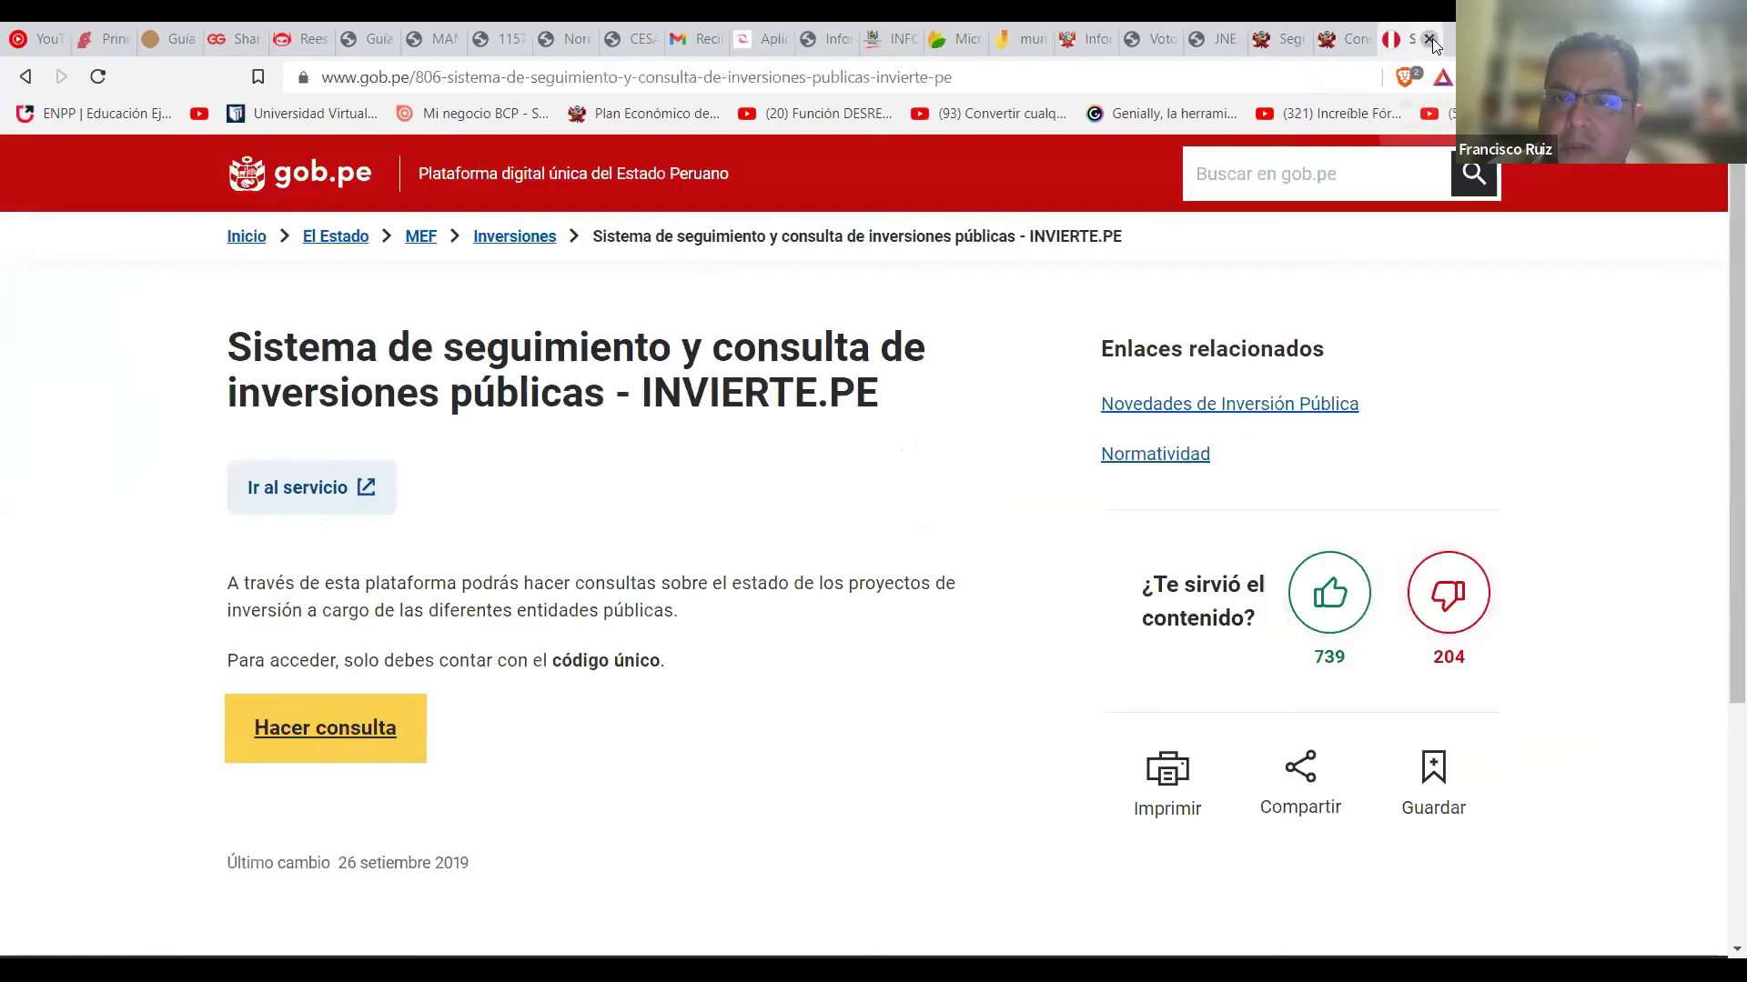
{"action": "left_click", "coordinate": [1431, 38]}
{"action": "left_click", "coordinate": [1432, 38]}
{"action": "left_click", "coordinate": [1431, 38]}
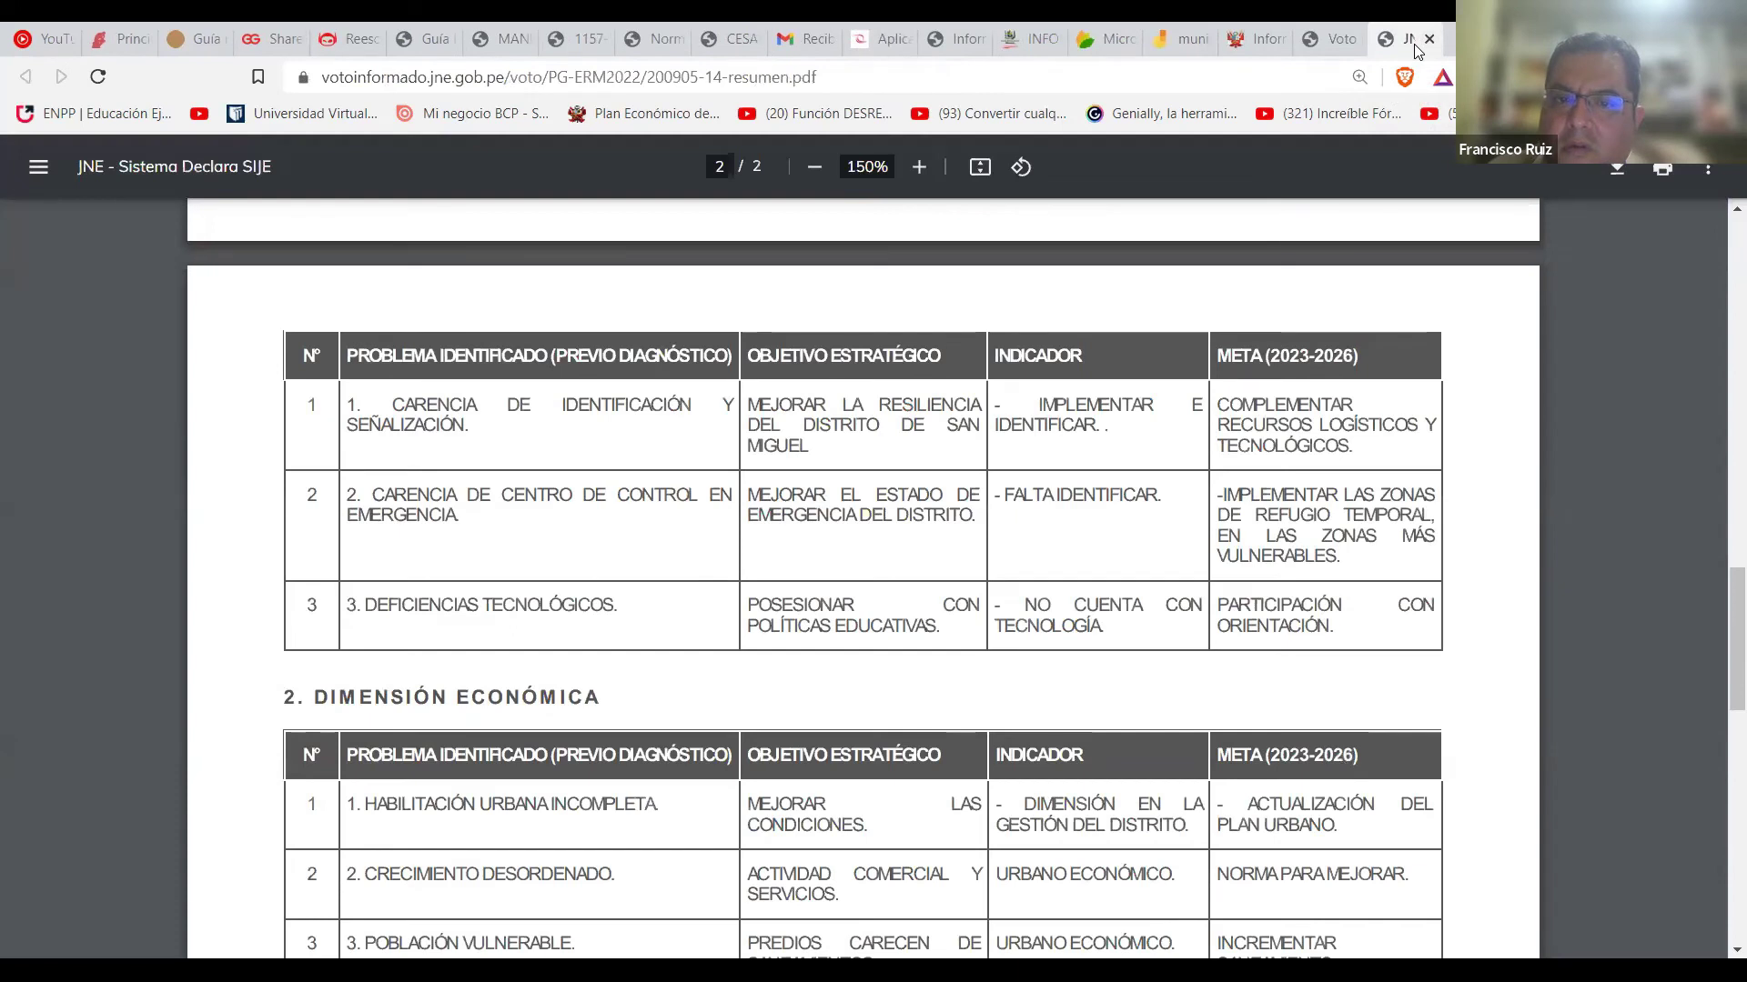
{"action": "left_click", "coordinate": [879, 45]}
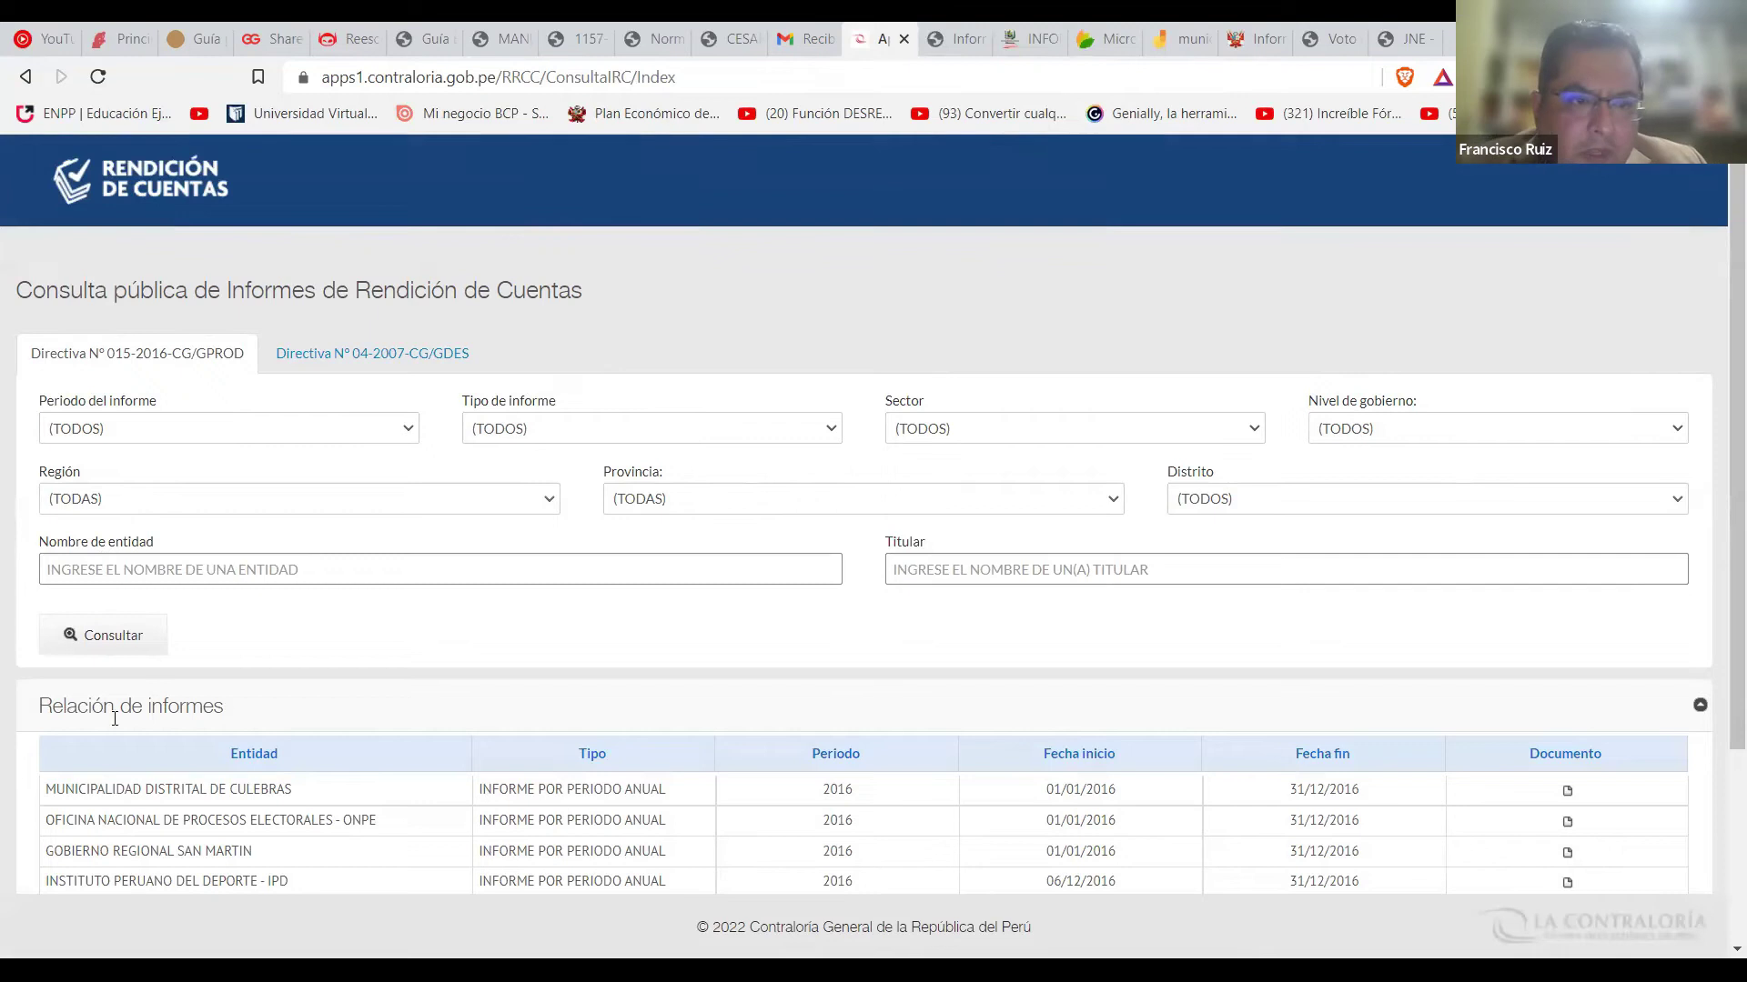
Filter the reports by period 2021 and report type INFORME POR PERIODO FINAL.
{"action": "left_click", "coordinate": [409, 428]}
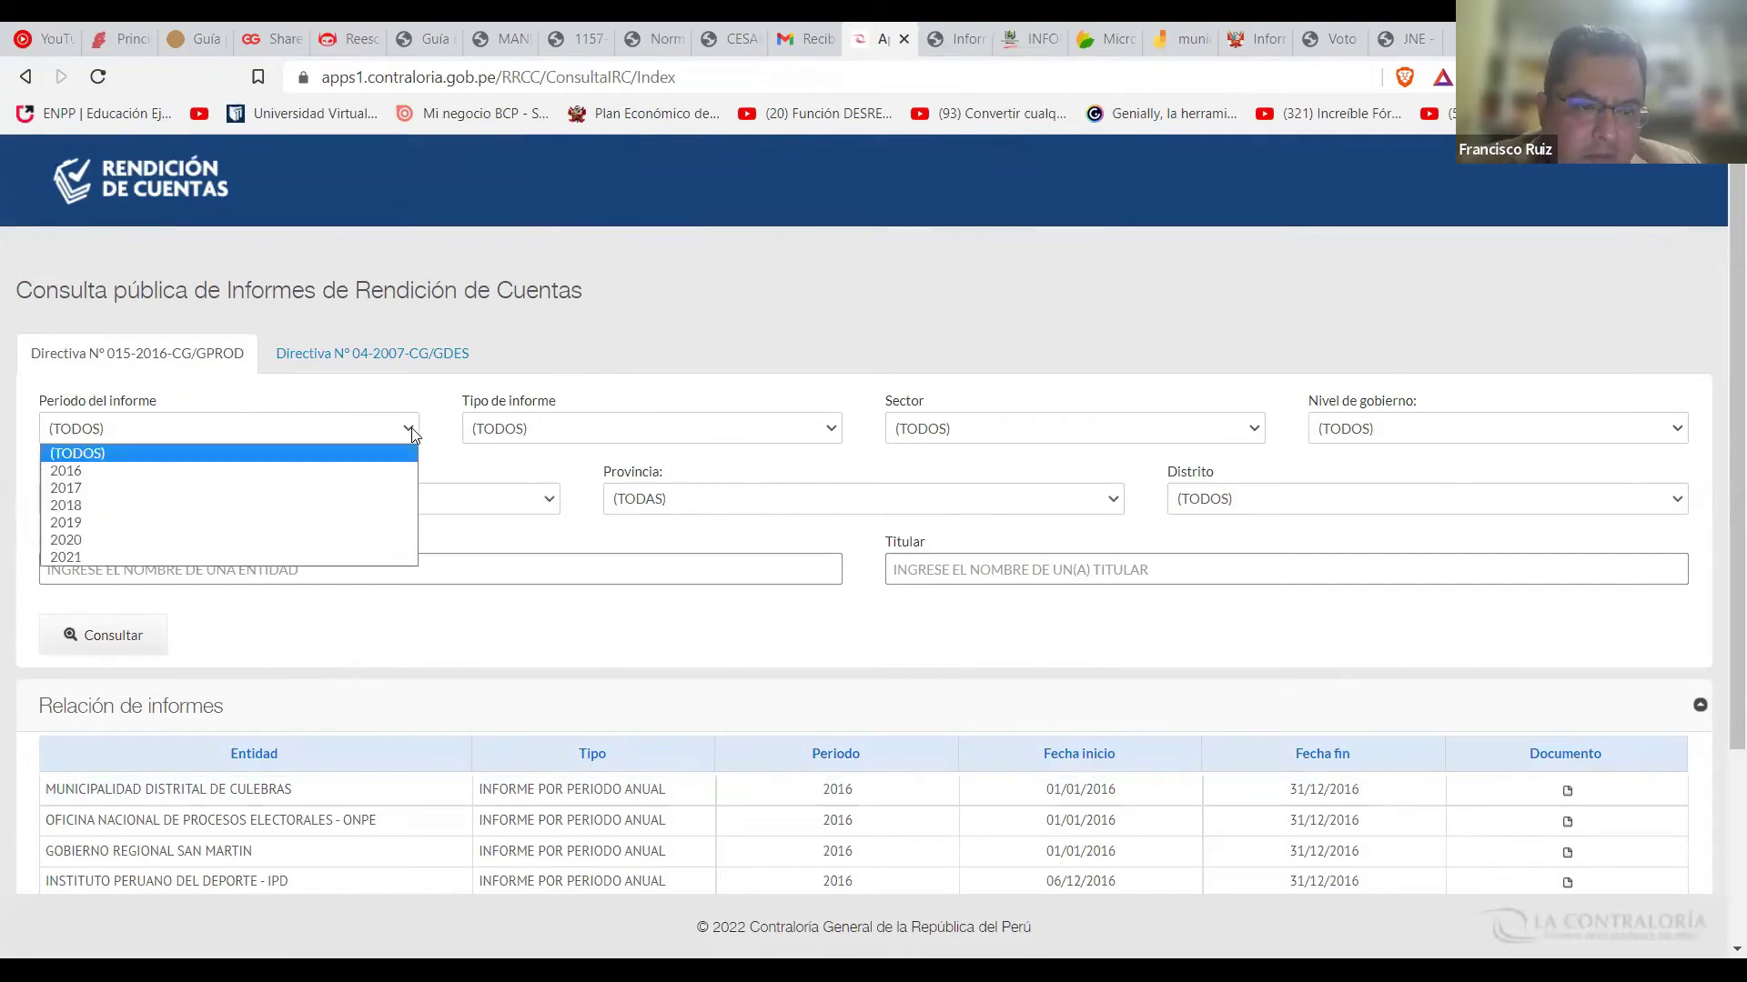
{"action": "left_click", "coordinate": [326, 557]}
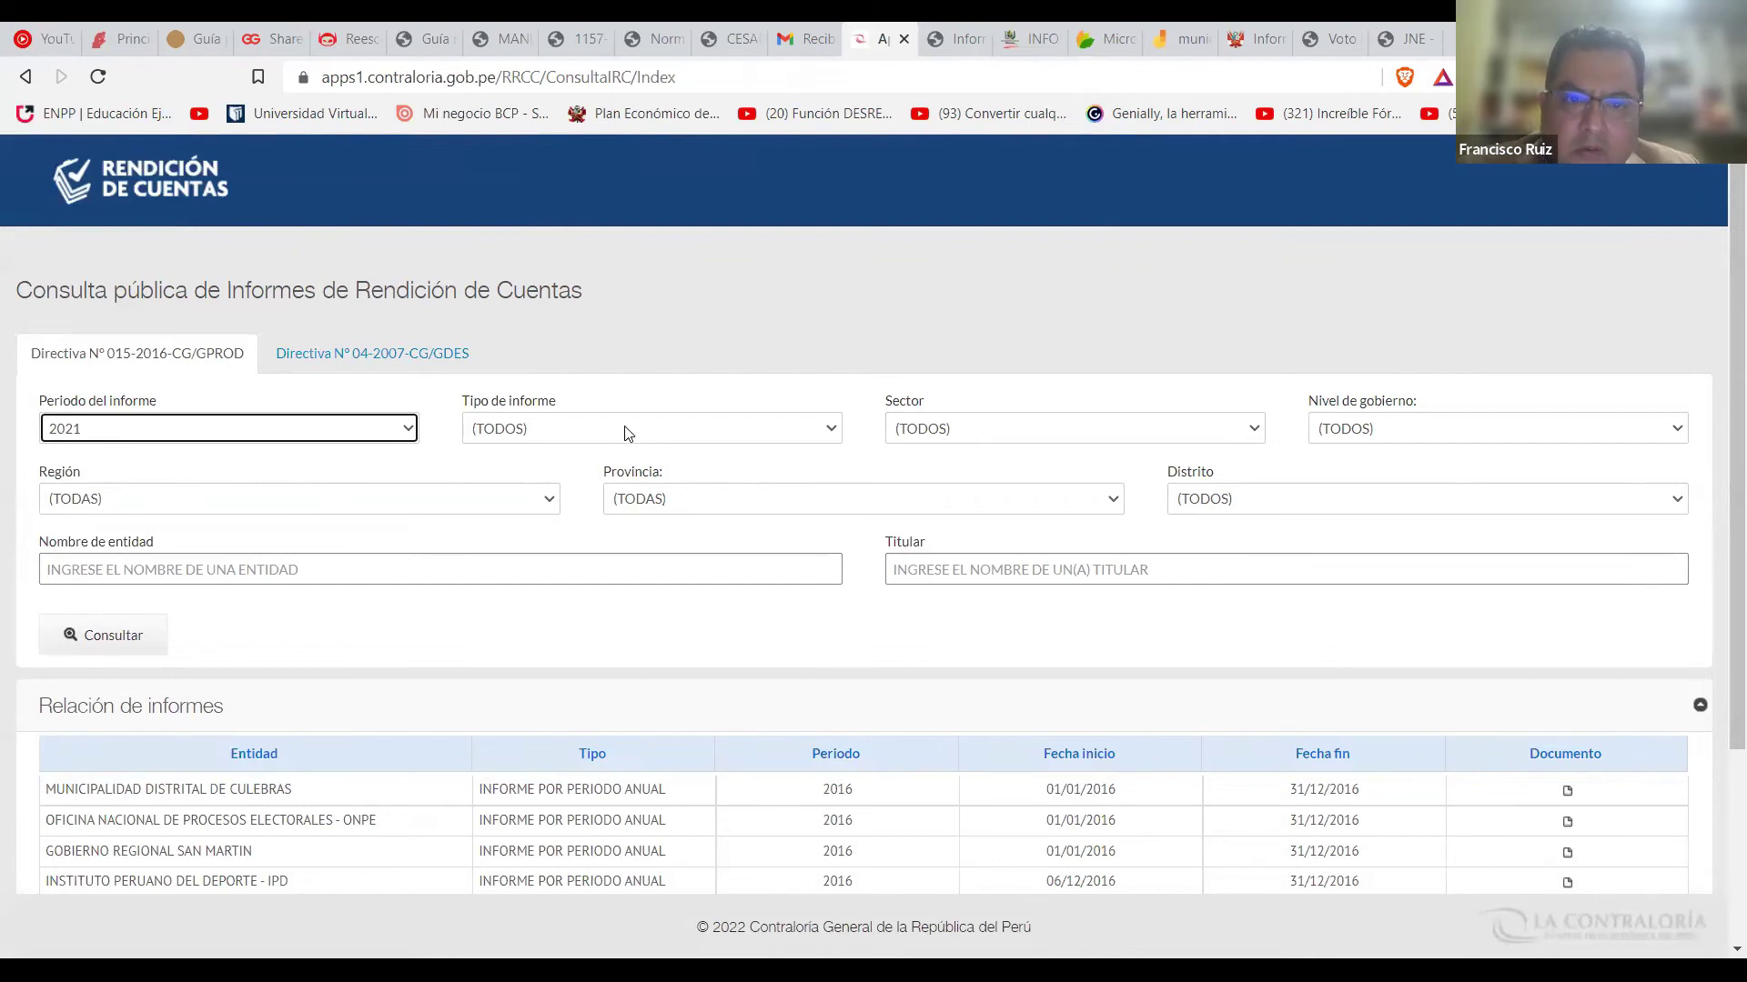
{"action": "right_click", "coordinate": [771, 430]}
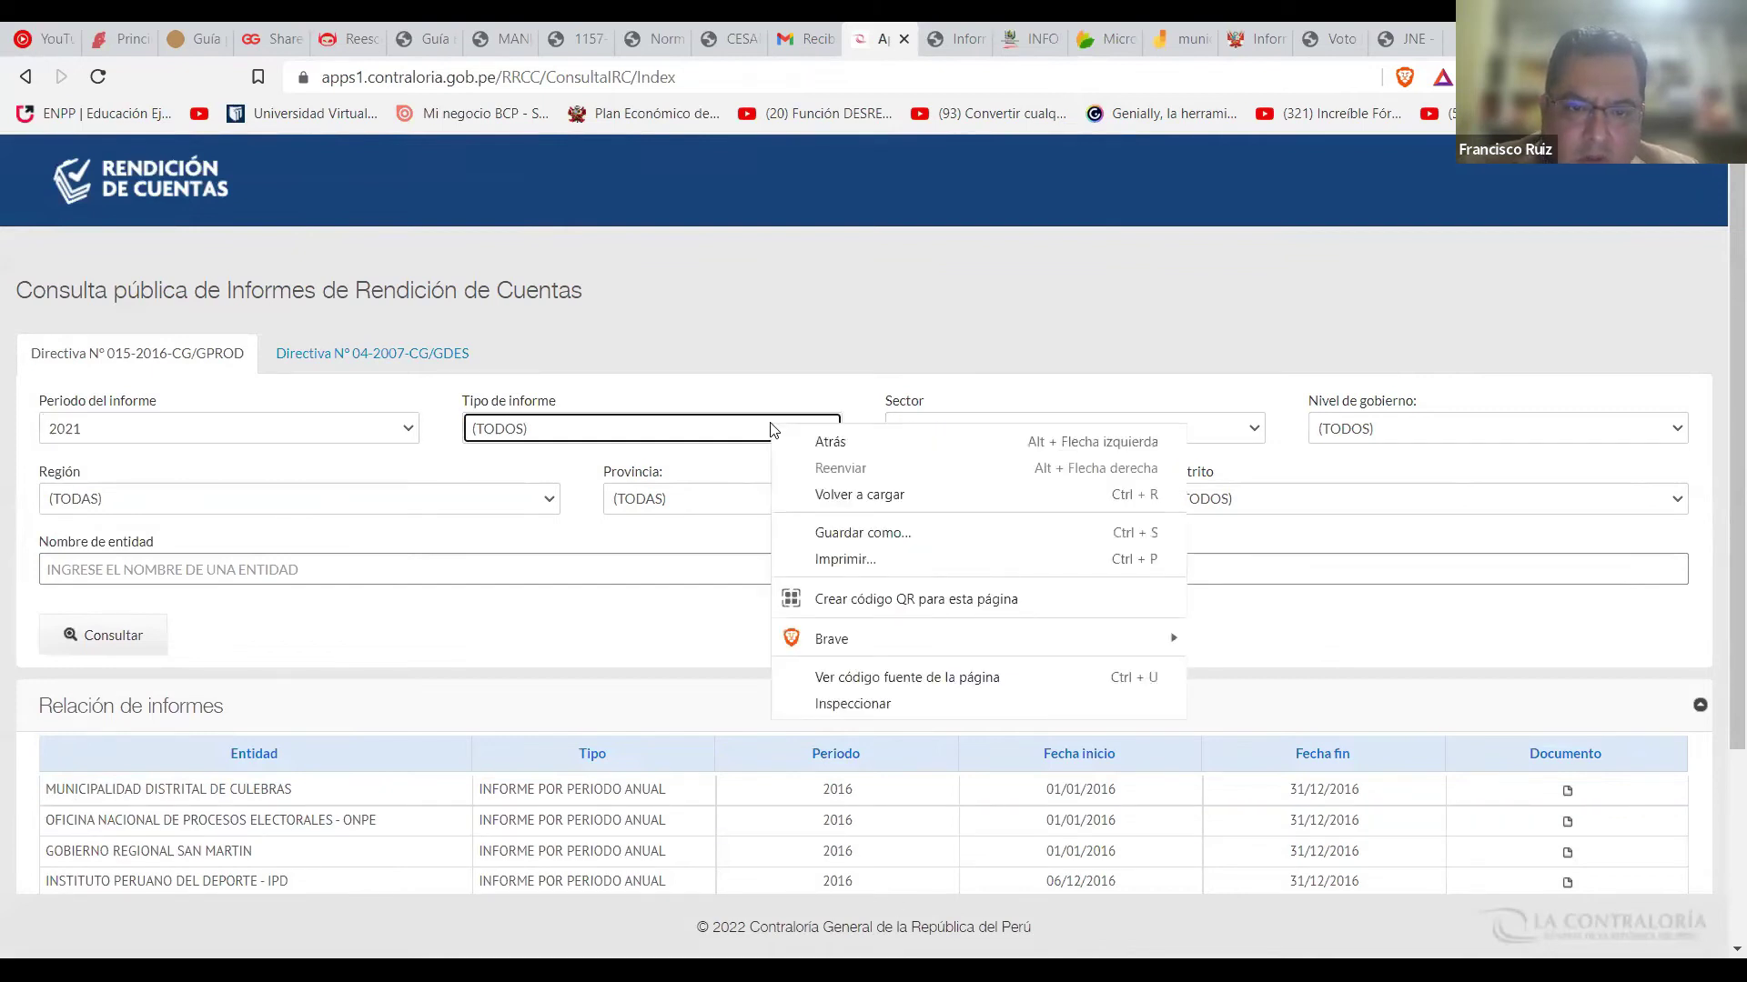
{"action": "left_click", "coordinate": [765, 435]}
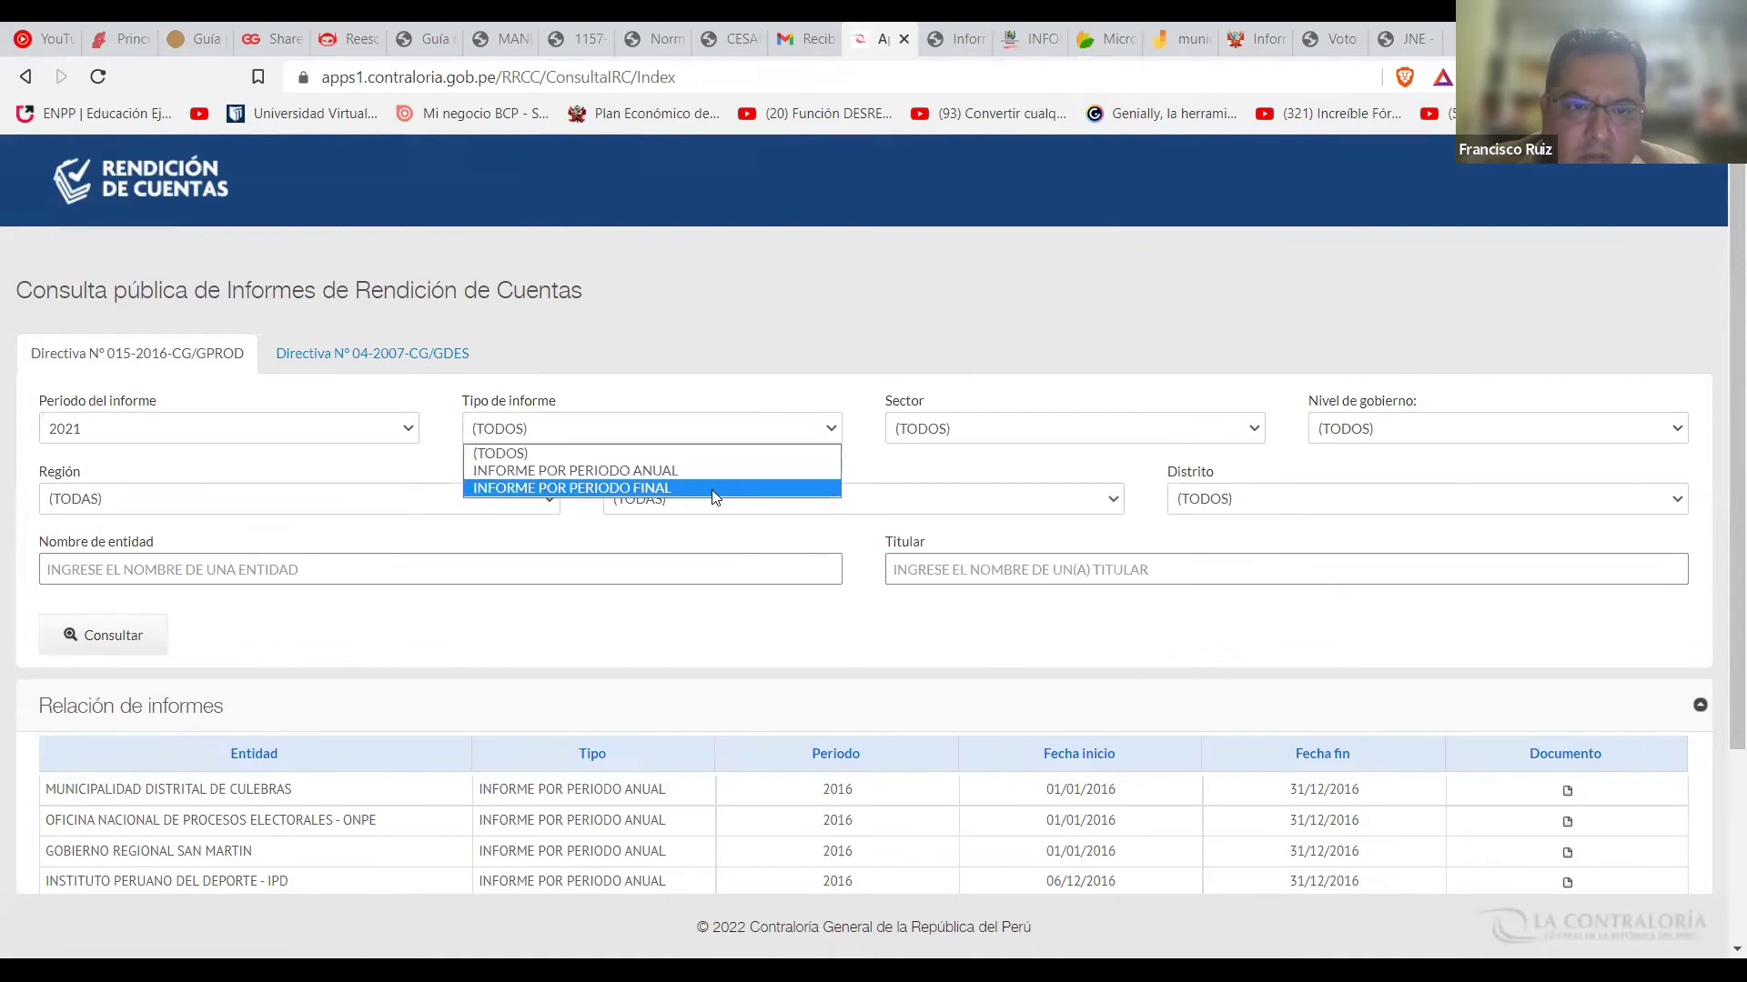
{"action": "key", "text": "Return"}
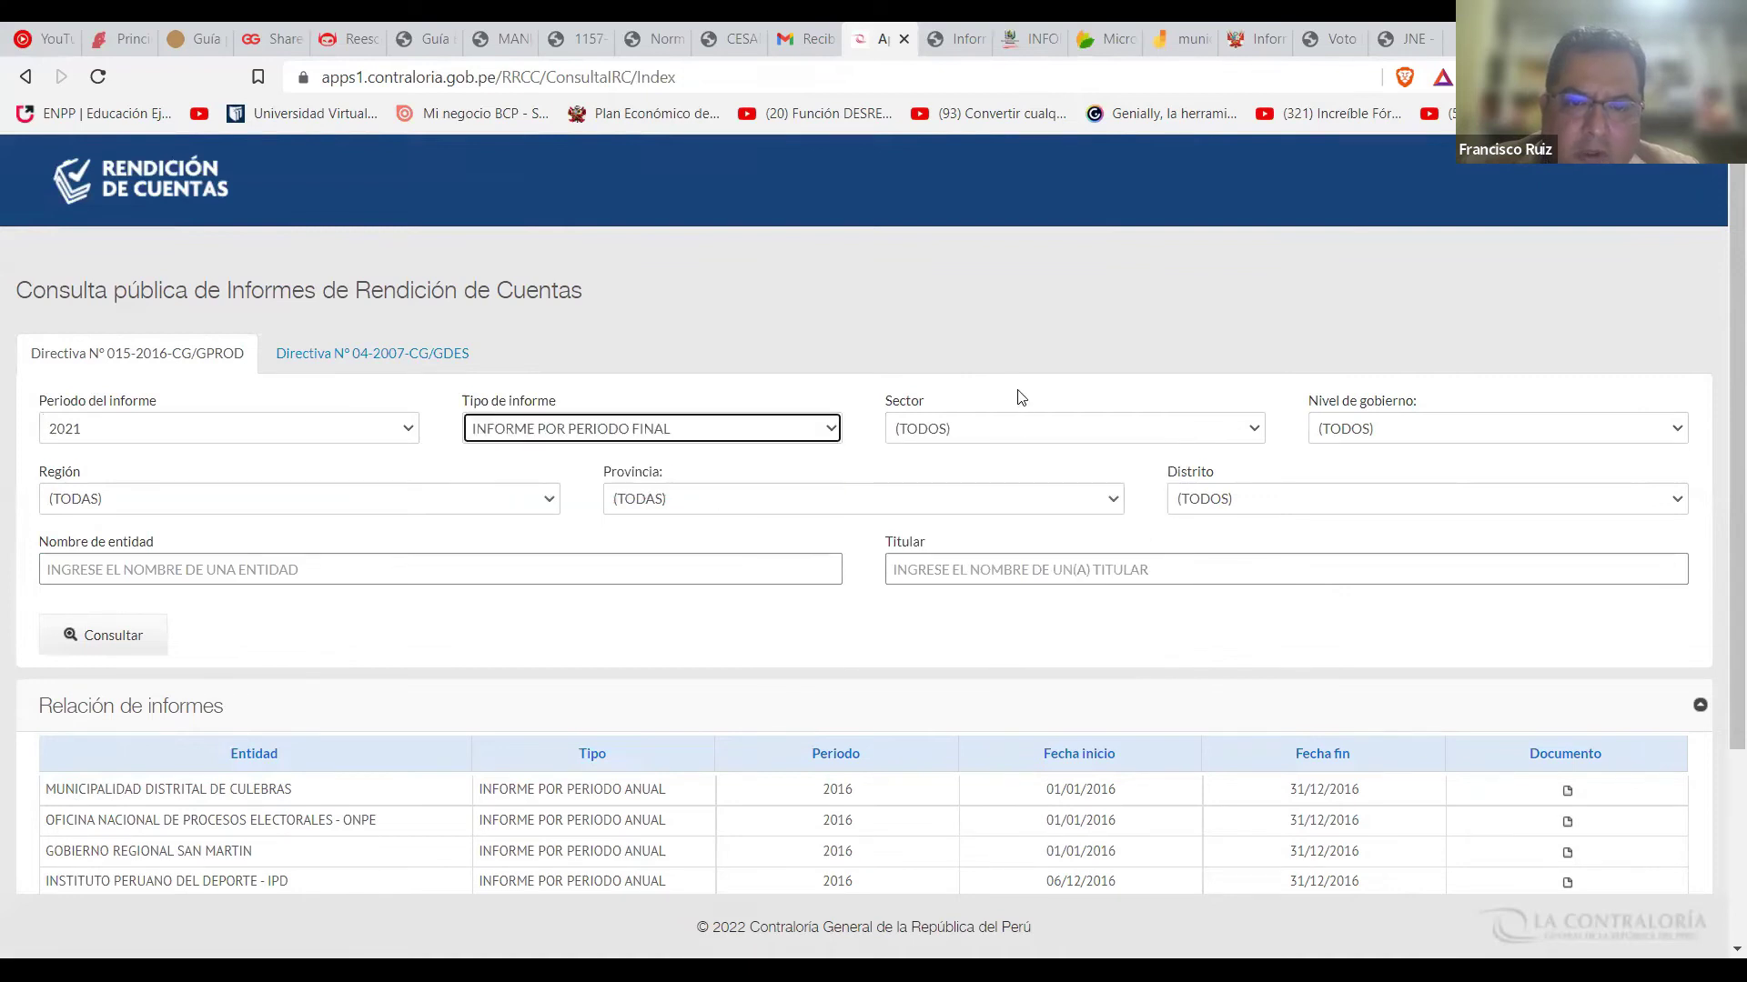
Set the sector filter to GOBIERNOS LOCALES and the government level to GOBIERNO LOCAL.
{"action": "left_click", "coordinate": [1008, 440]}
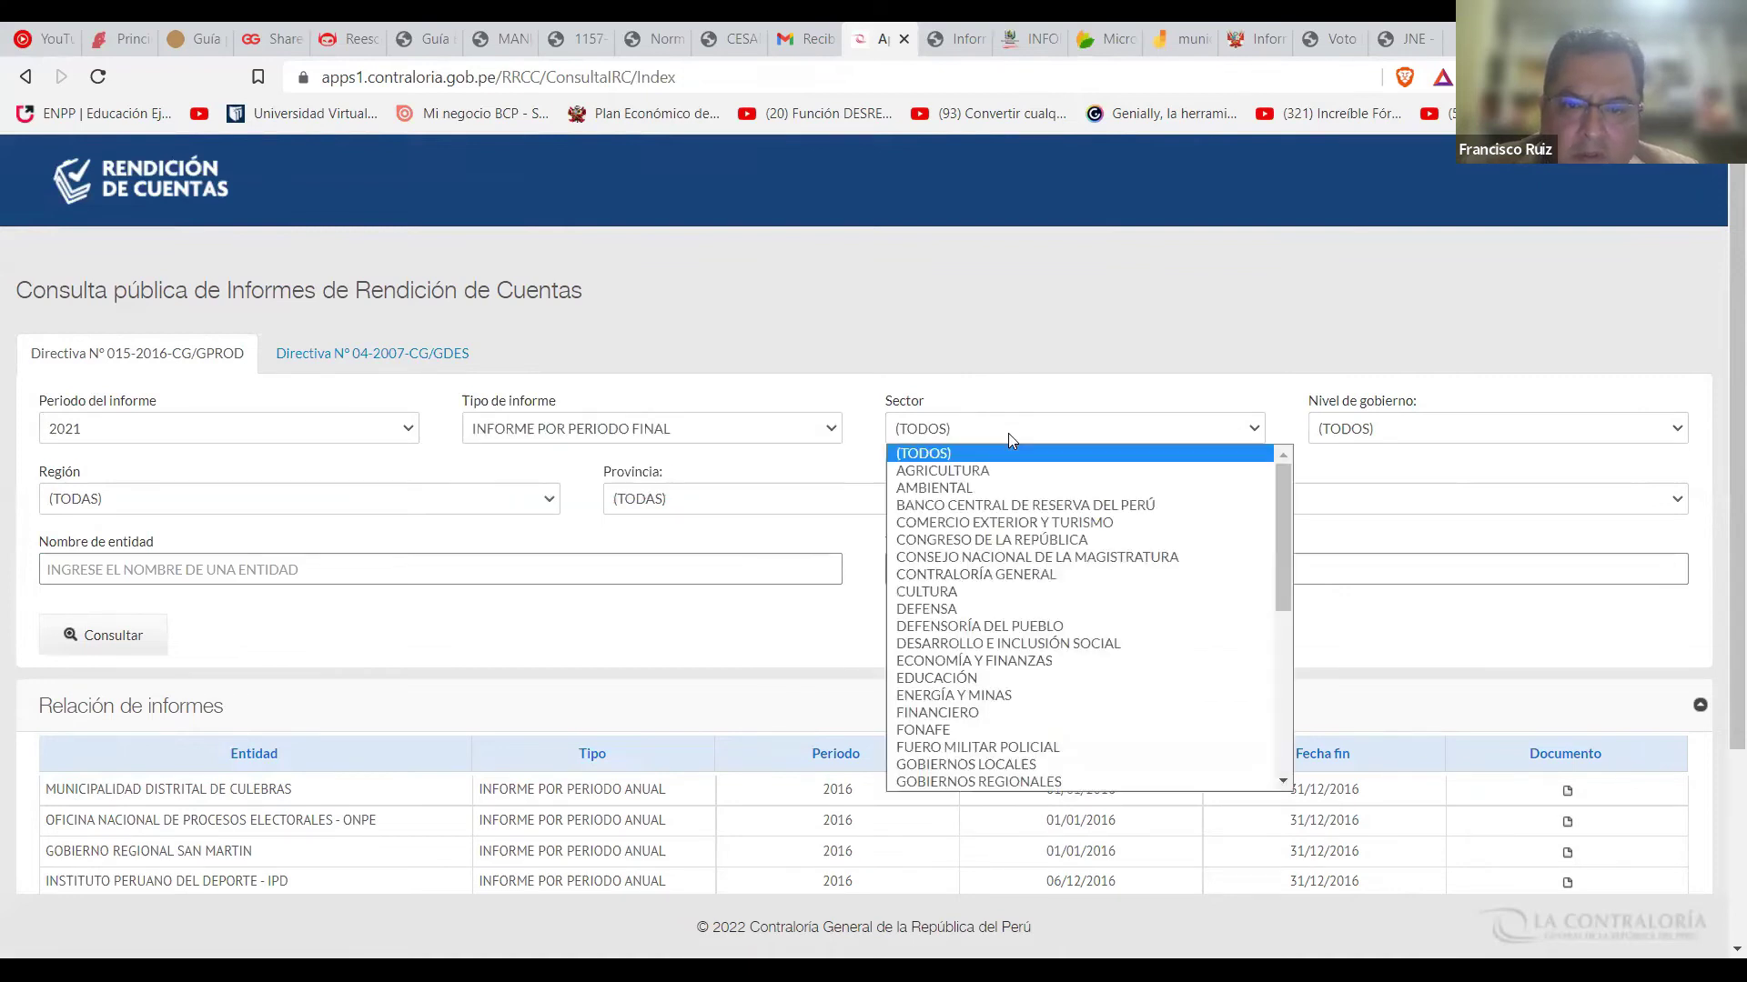
{"action": "left_click", "coordinate": [985, 770]}
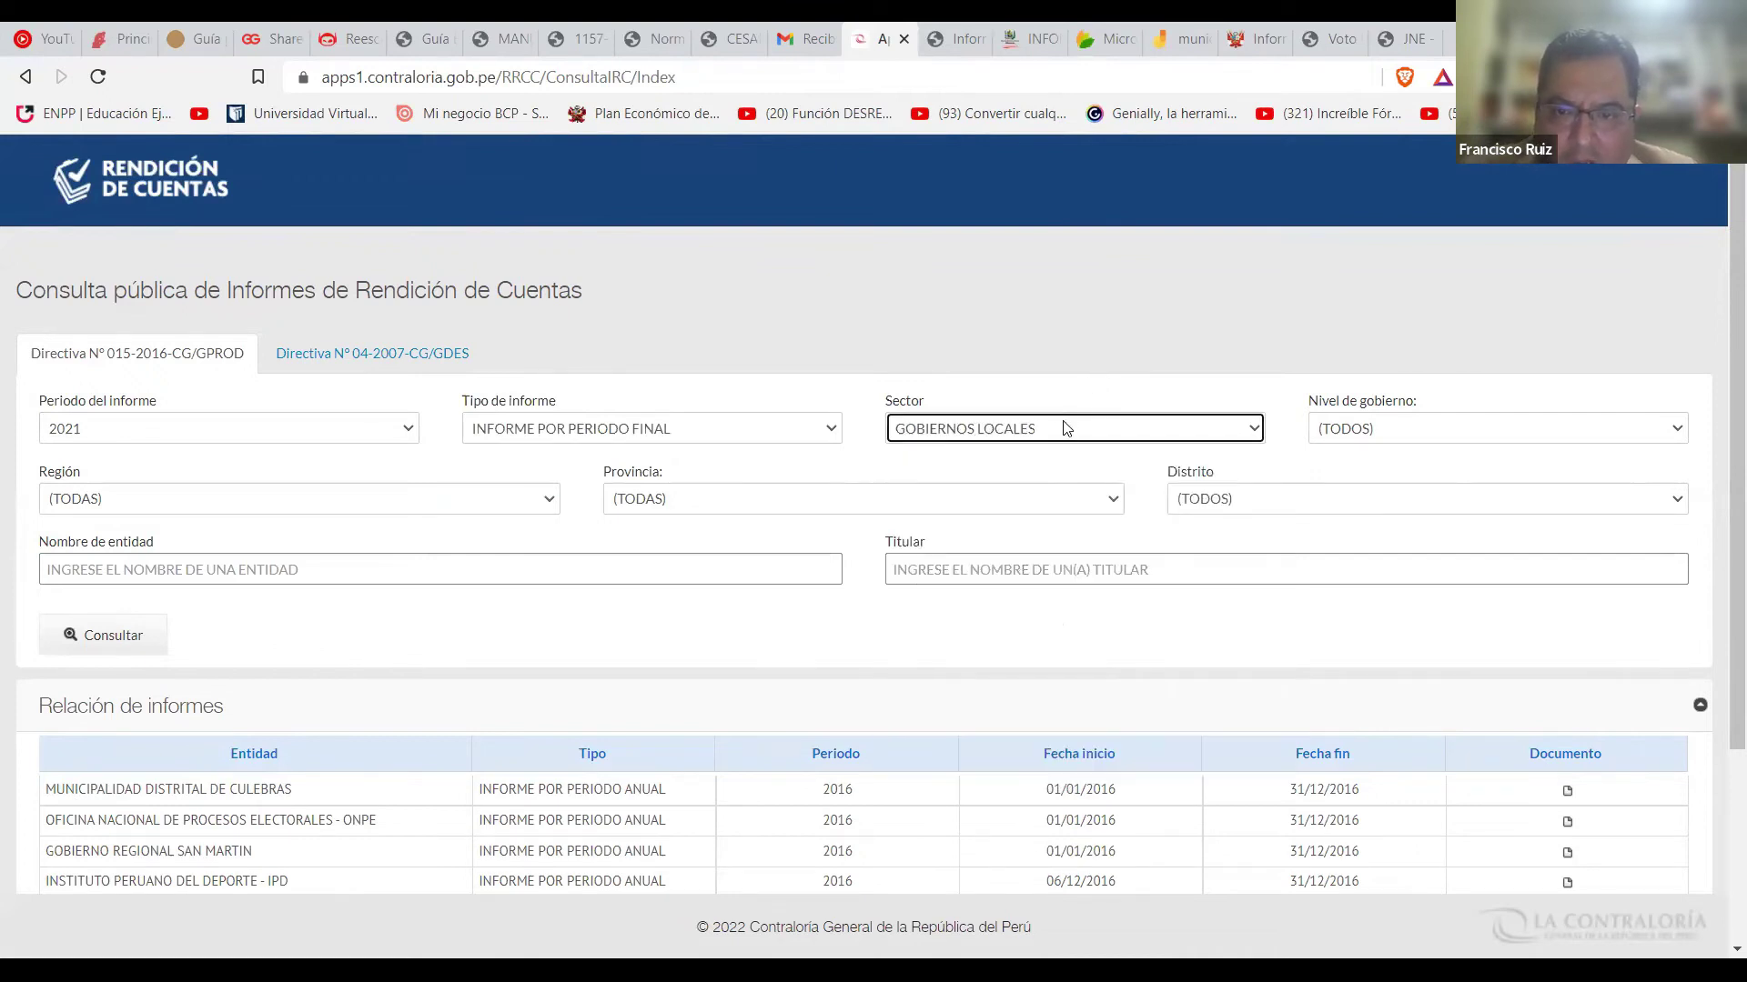
{"action": "left_click", "coordinate": [1369, 440]}
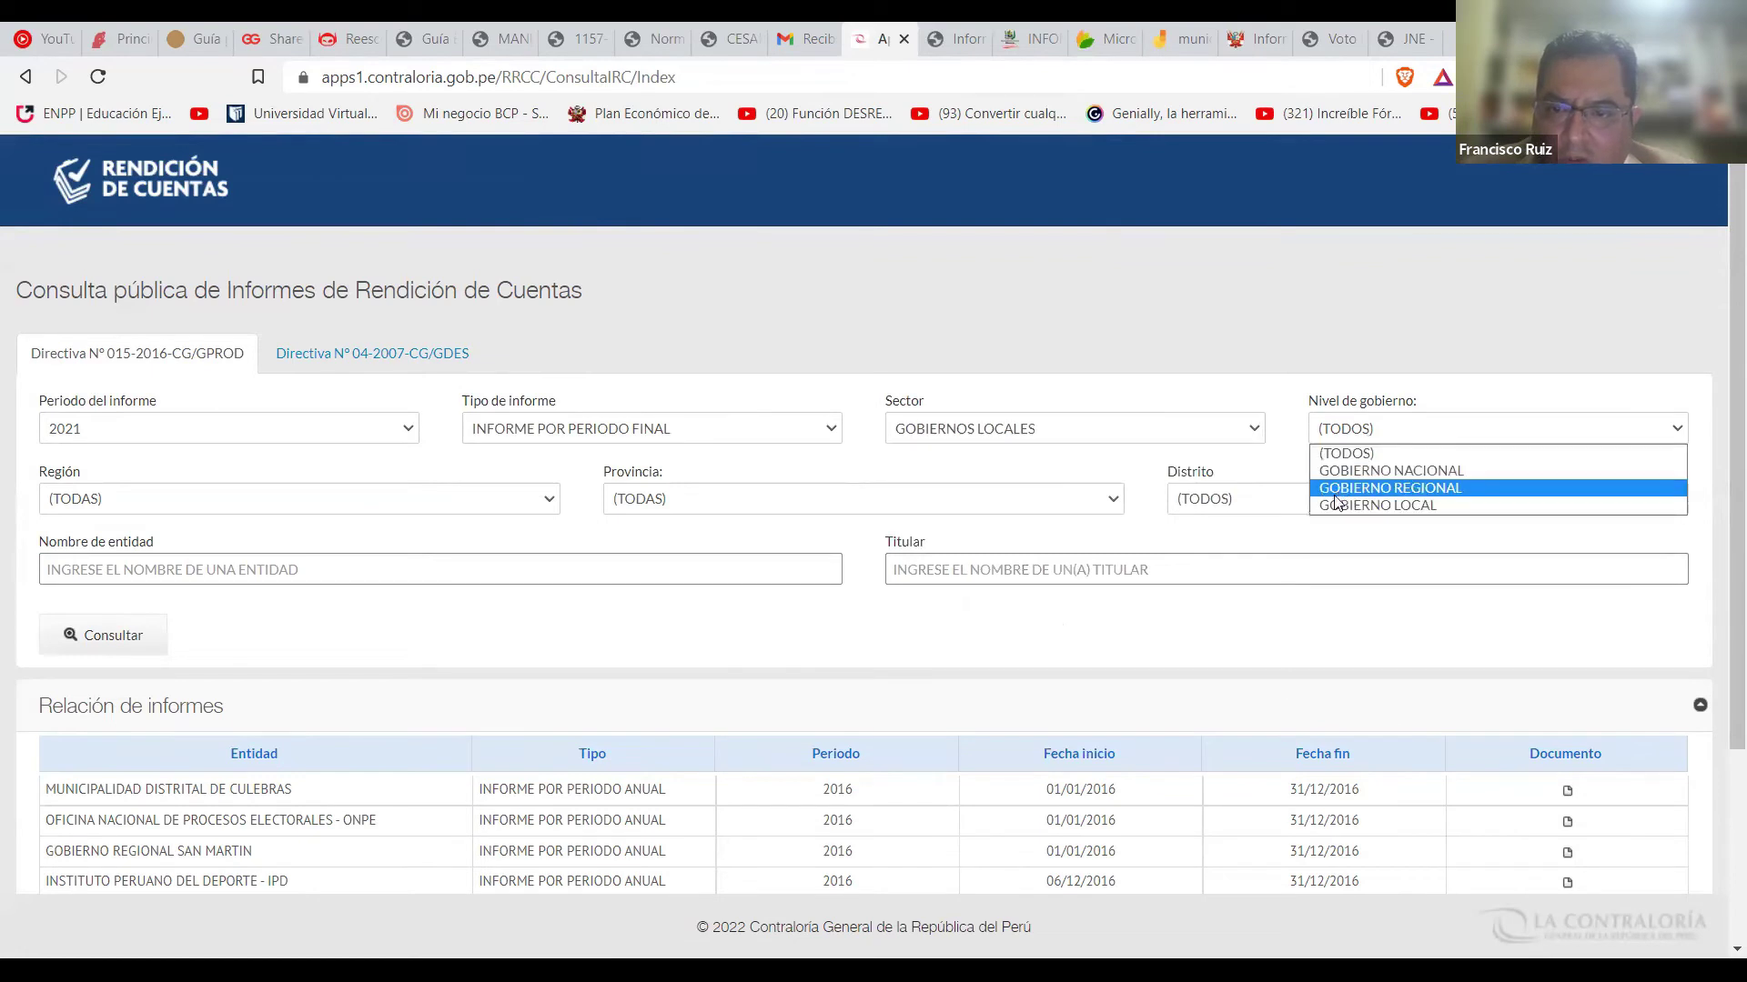
{"action": "left_click", "coordinate": [1377, 506]}
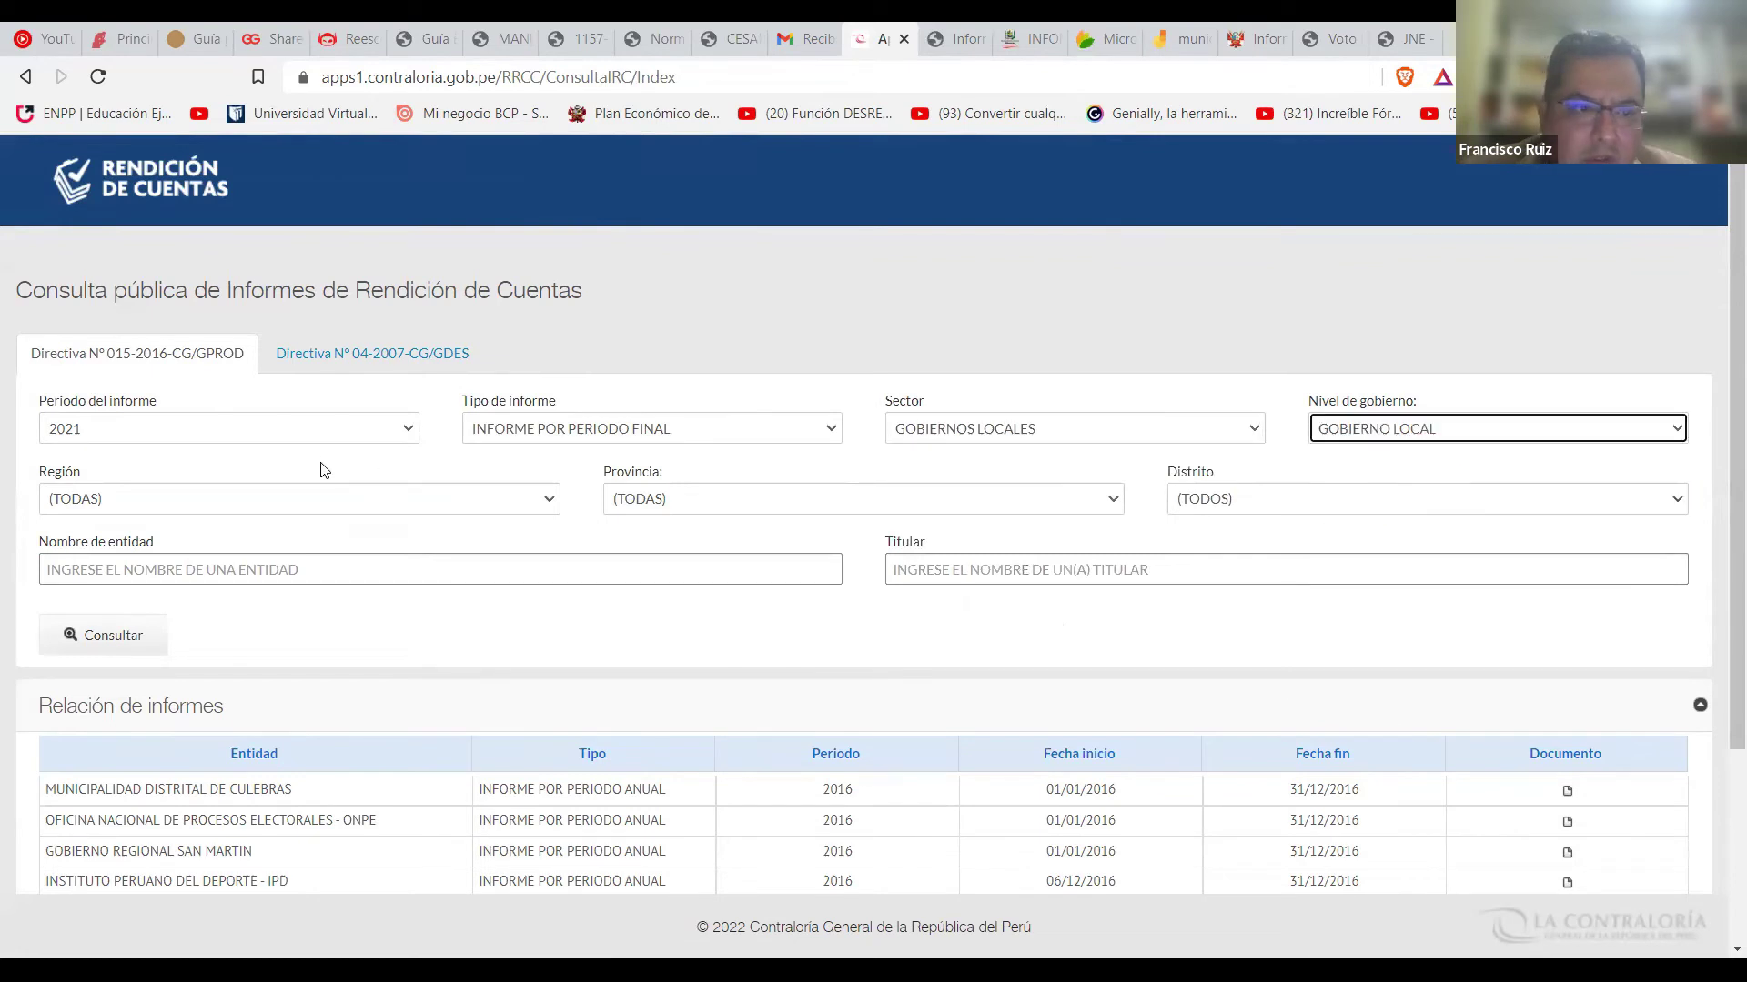
Set the location filters to region PUNO, province SAN ROMAN and district SAN MIGUEL.
{"action": "left_click", "coordinate": [293, 502]}
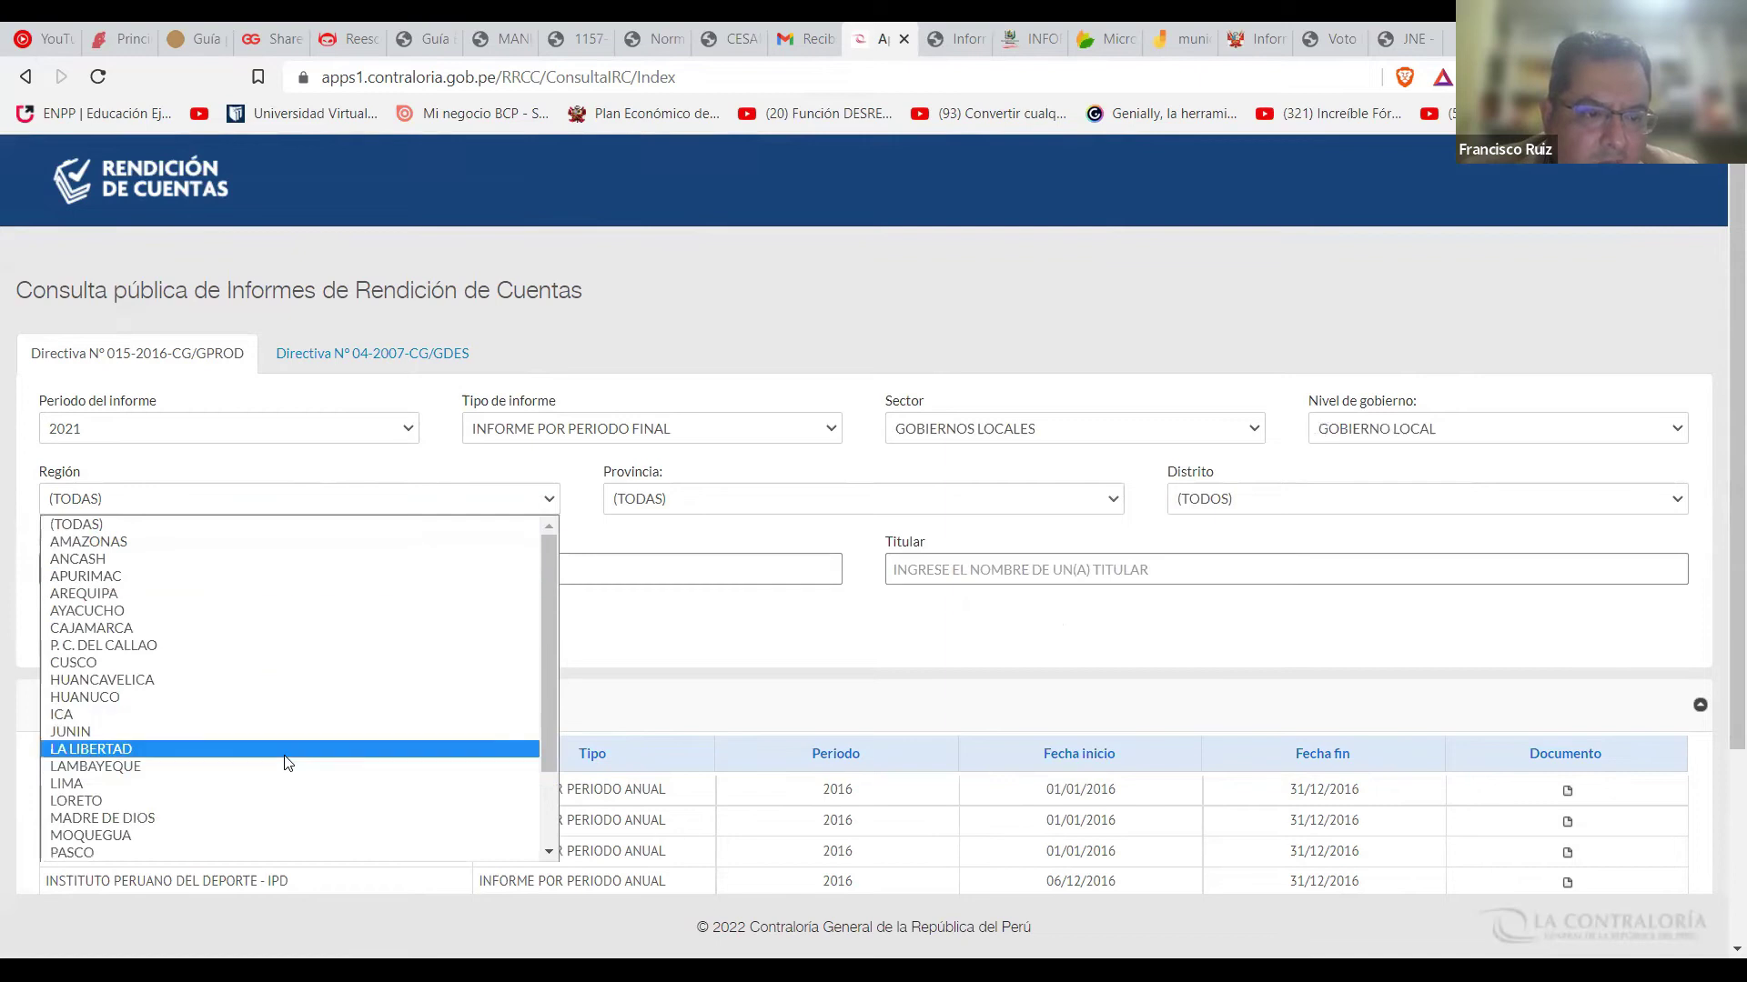
{"action": "left_click_drag", "start_coordinate": [546, 634], "coordinate": [542, 737]}
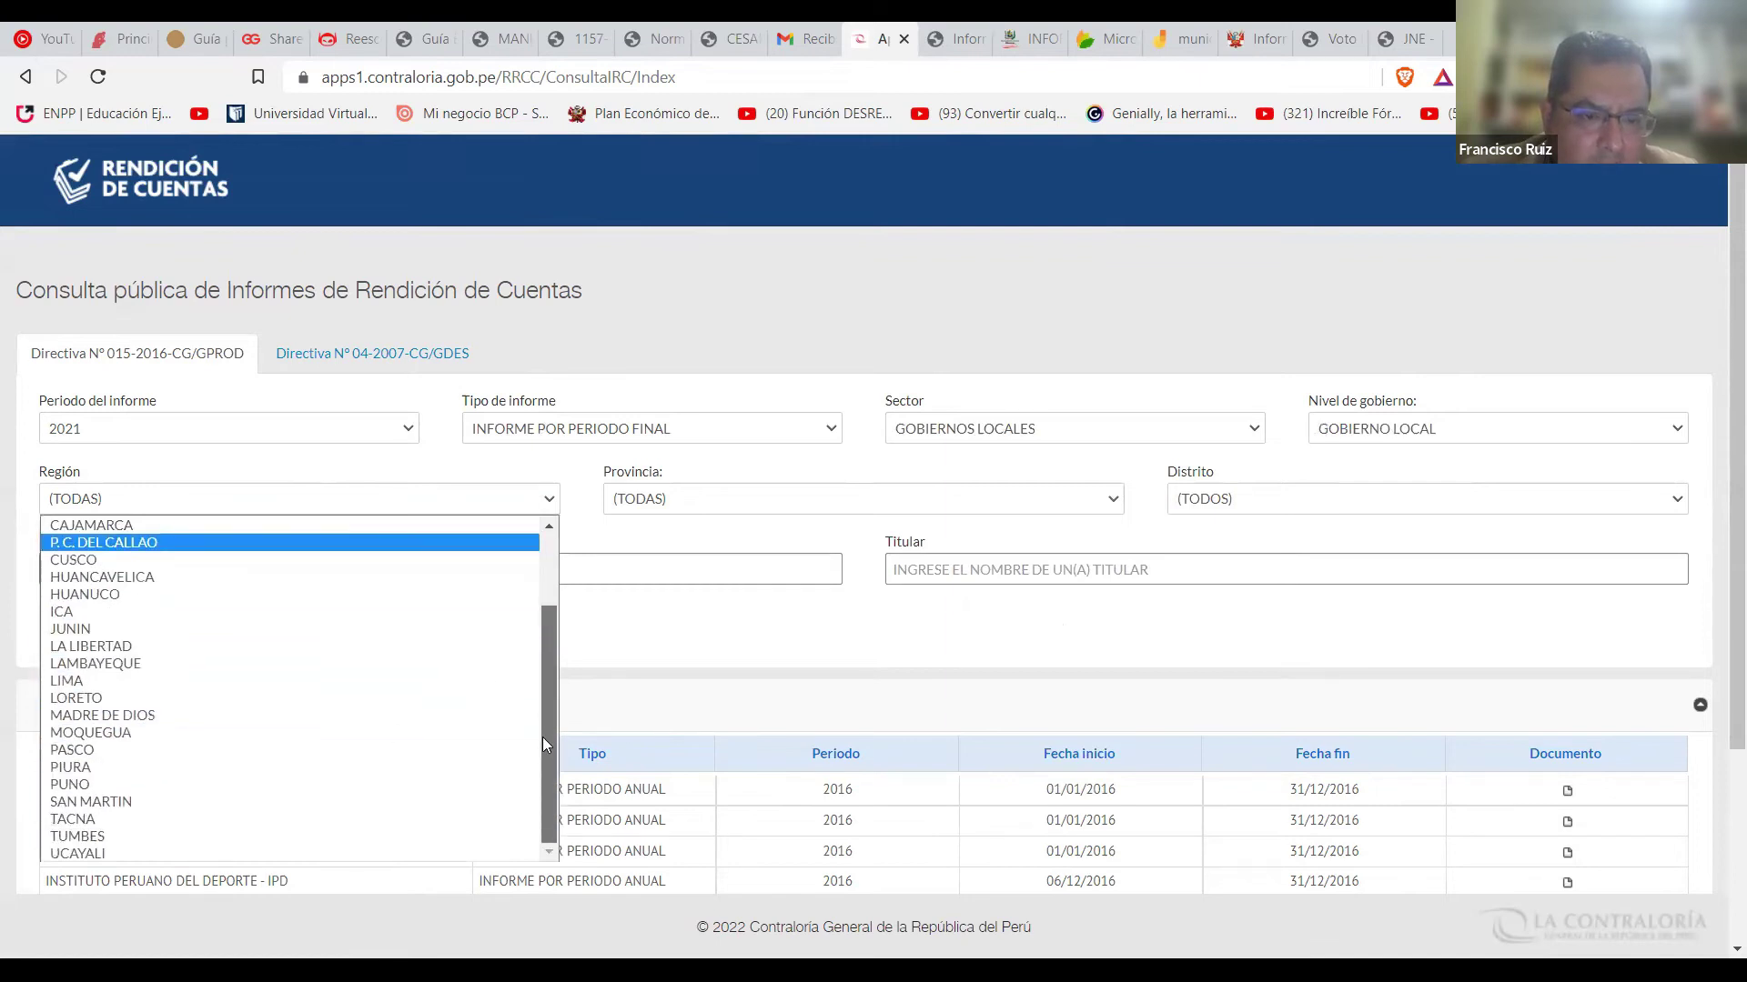
{"action": "left_click", "coordinate": [290, 786]}
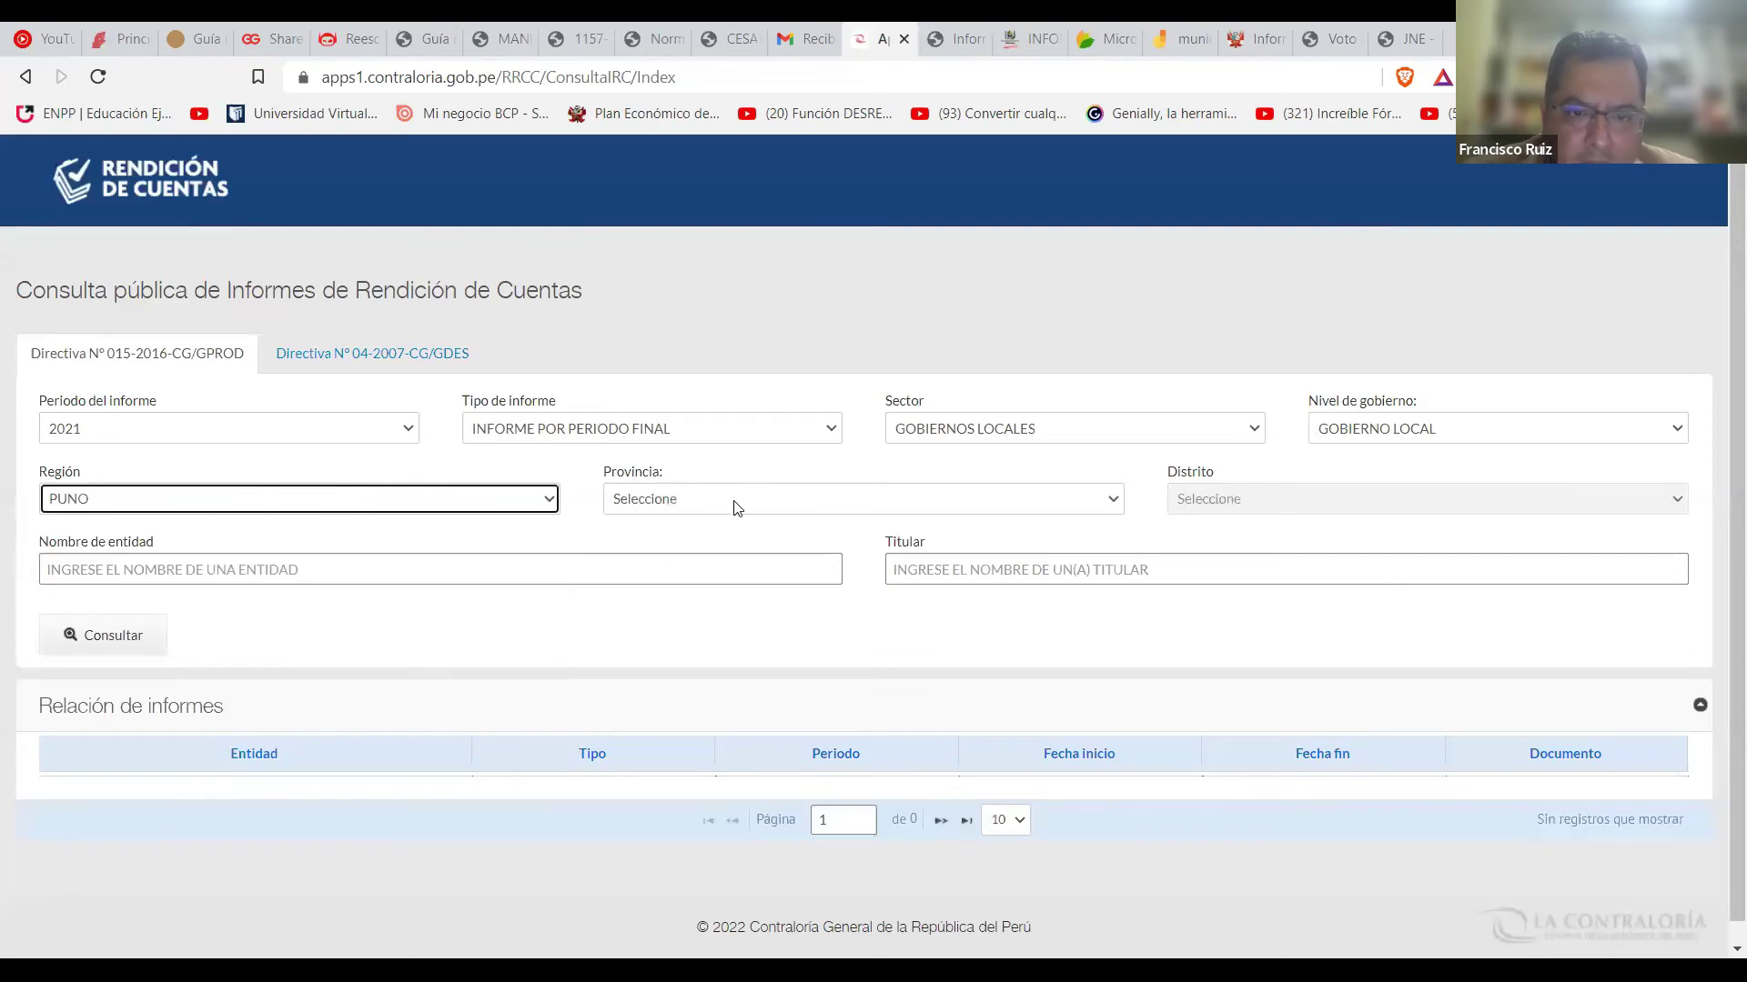
{"action": "left_click", "coordinate": [736, 500]}
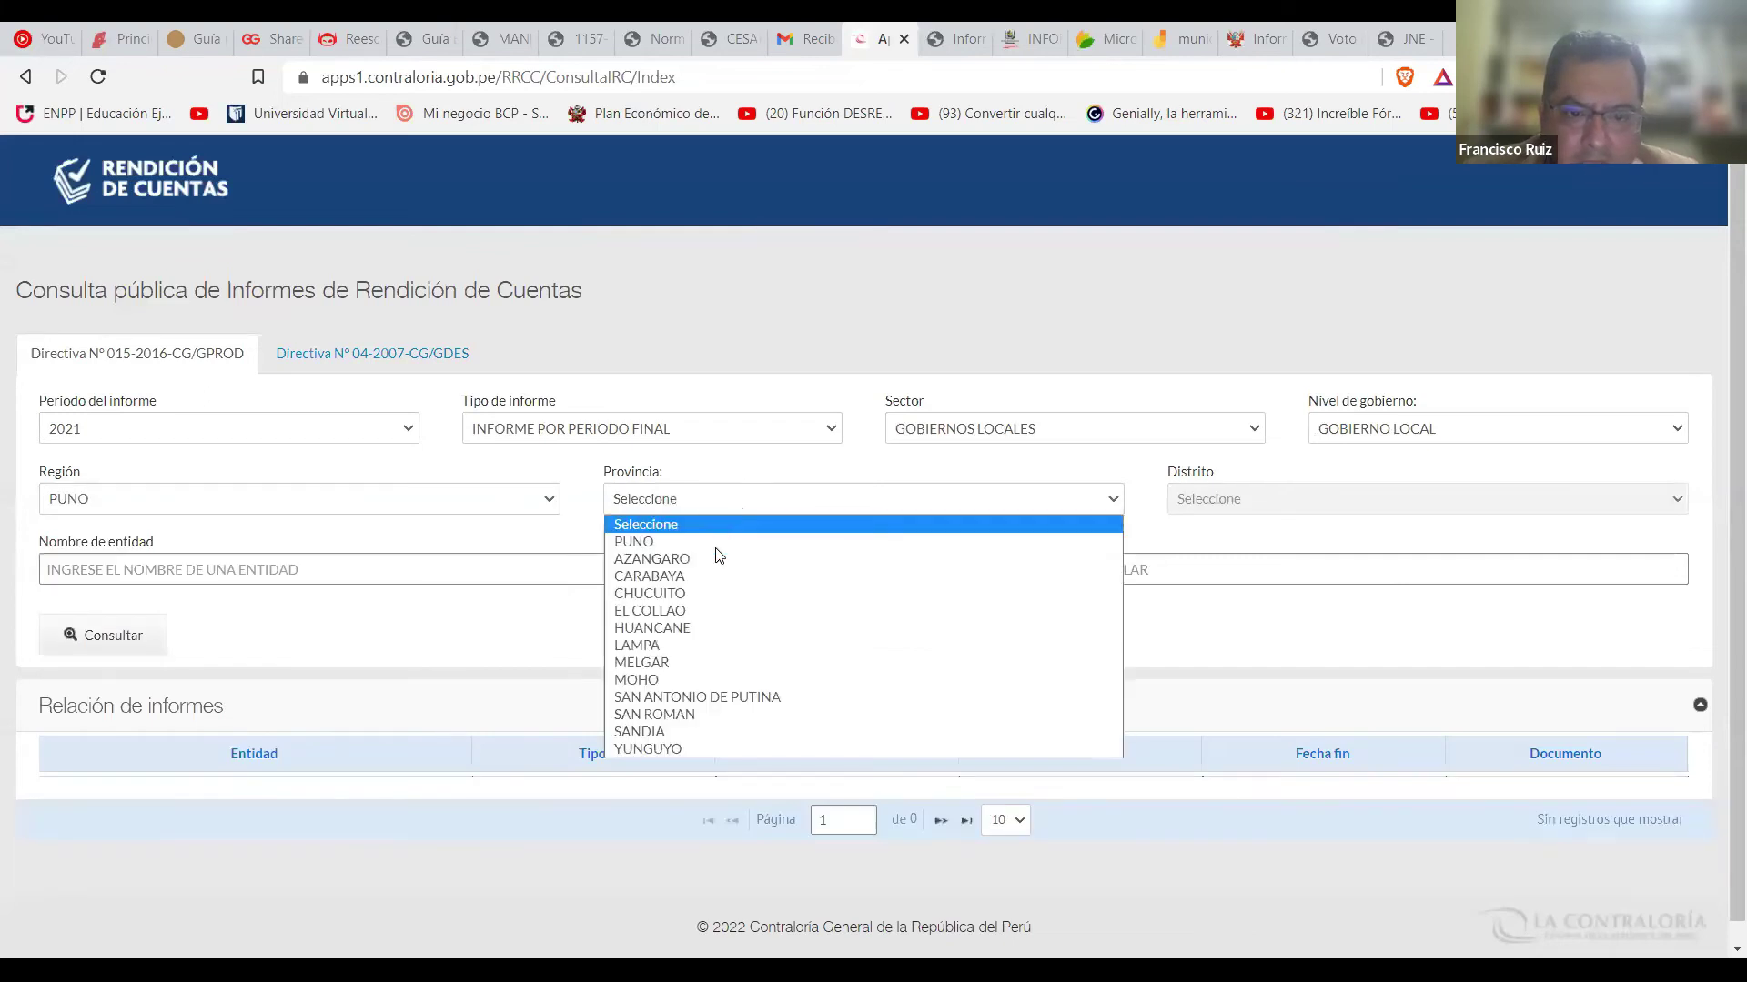
{"action": "left_click", "coordinate": [701, 719]}
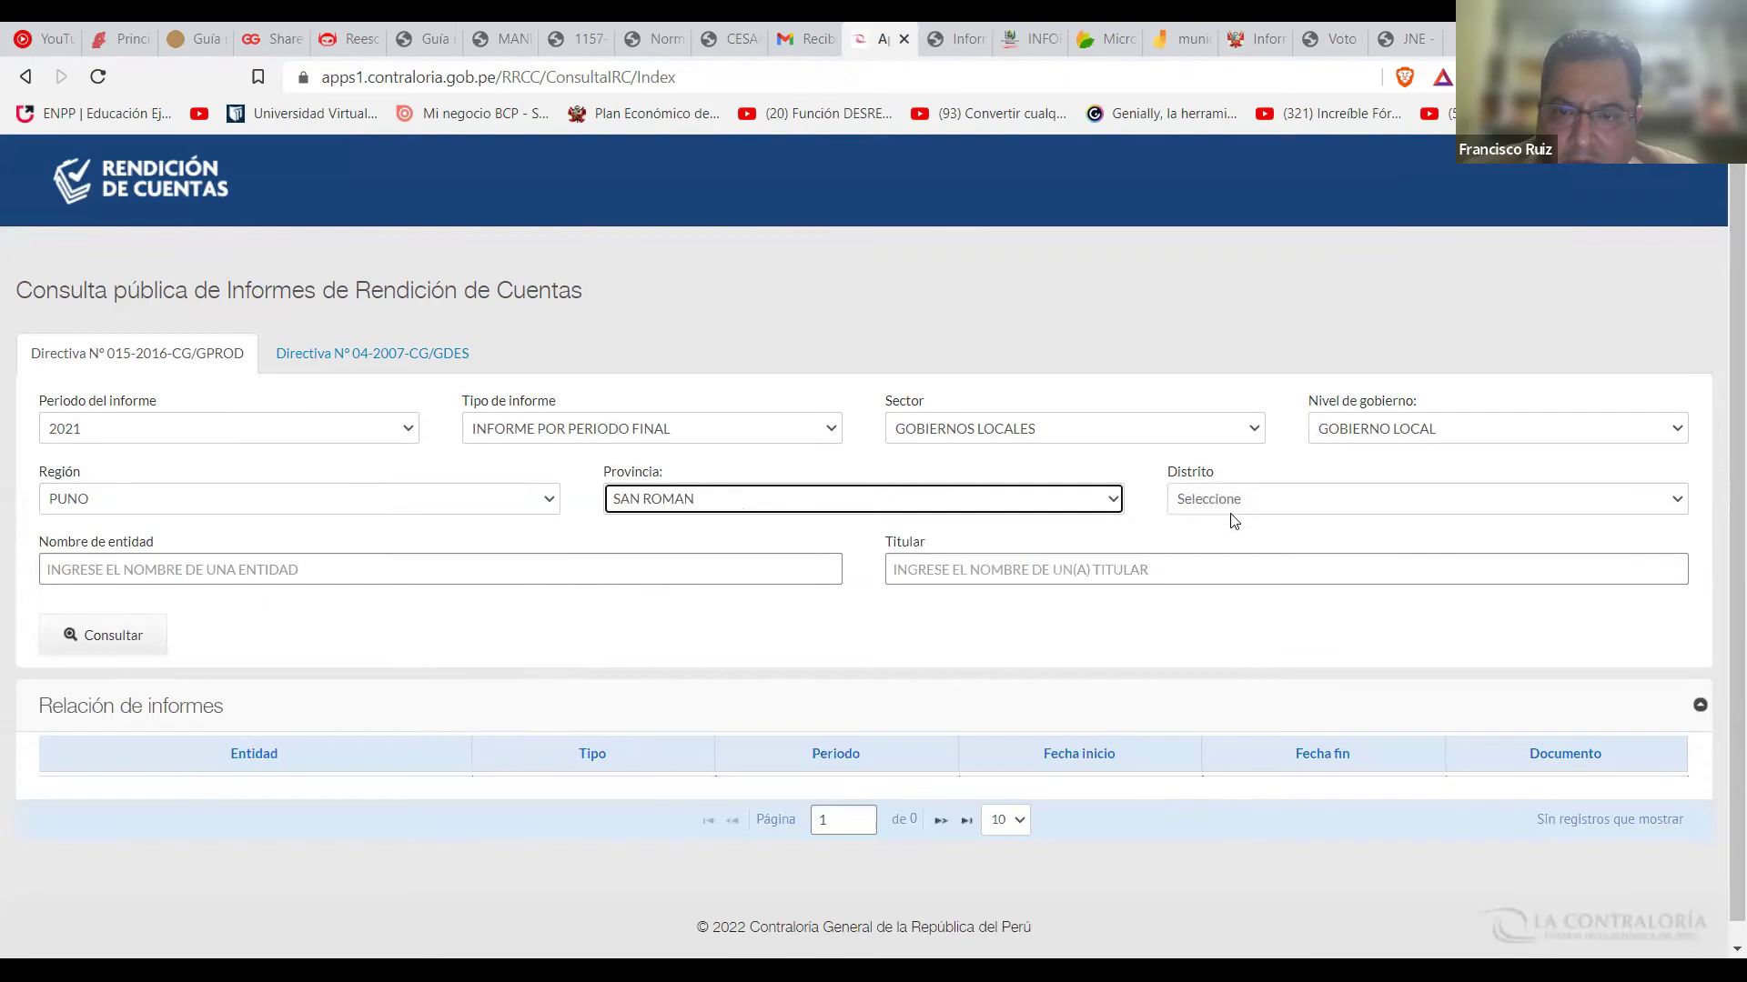
{"action": "left_click", "coordinate": [1232, 508]}
{"action": "left_click", "coordinate": [1227, 612]}
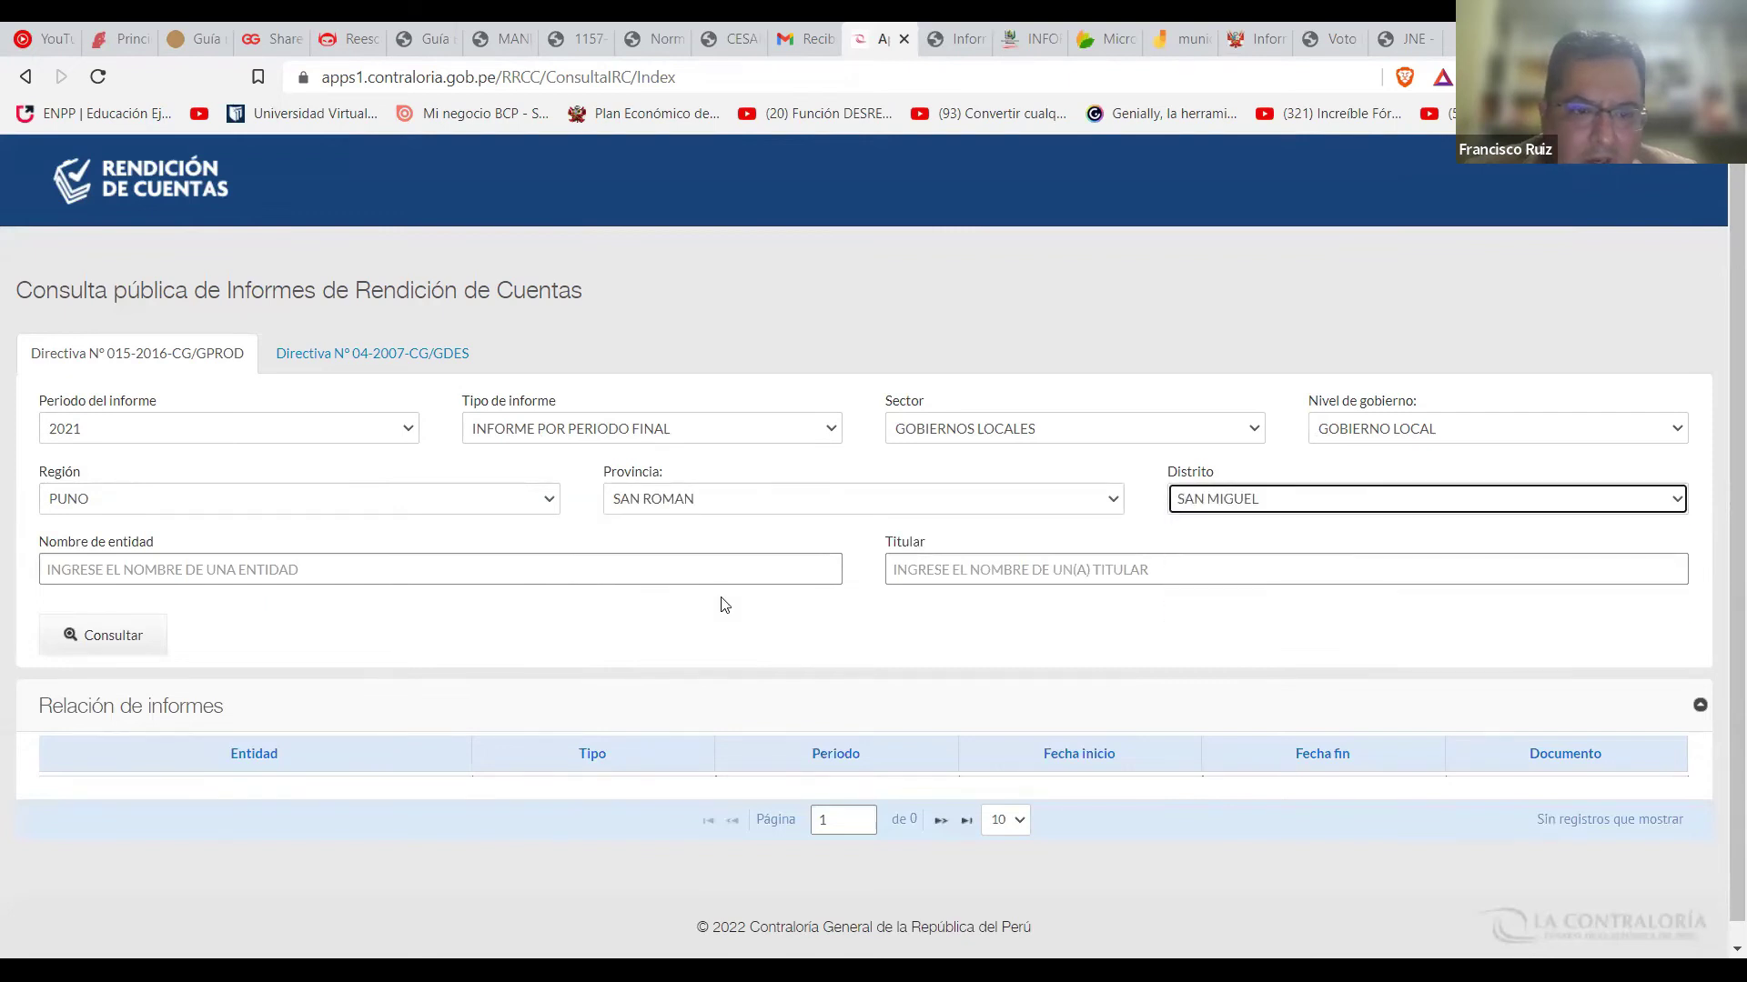
Enter the entity name by choosing MUNICIPALIDAD DISTRITAL DE SAN MIGUEL - SAN ROMAN from the suggestions.
{"action": "left_click", "coordinate": [651, 566]}
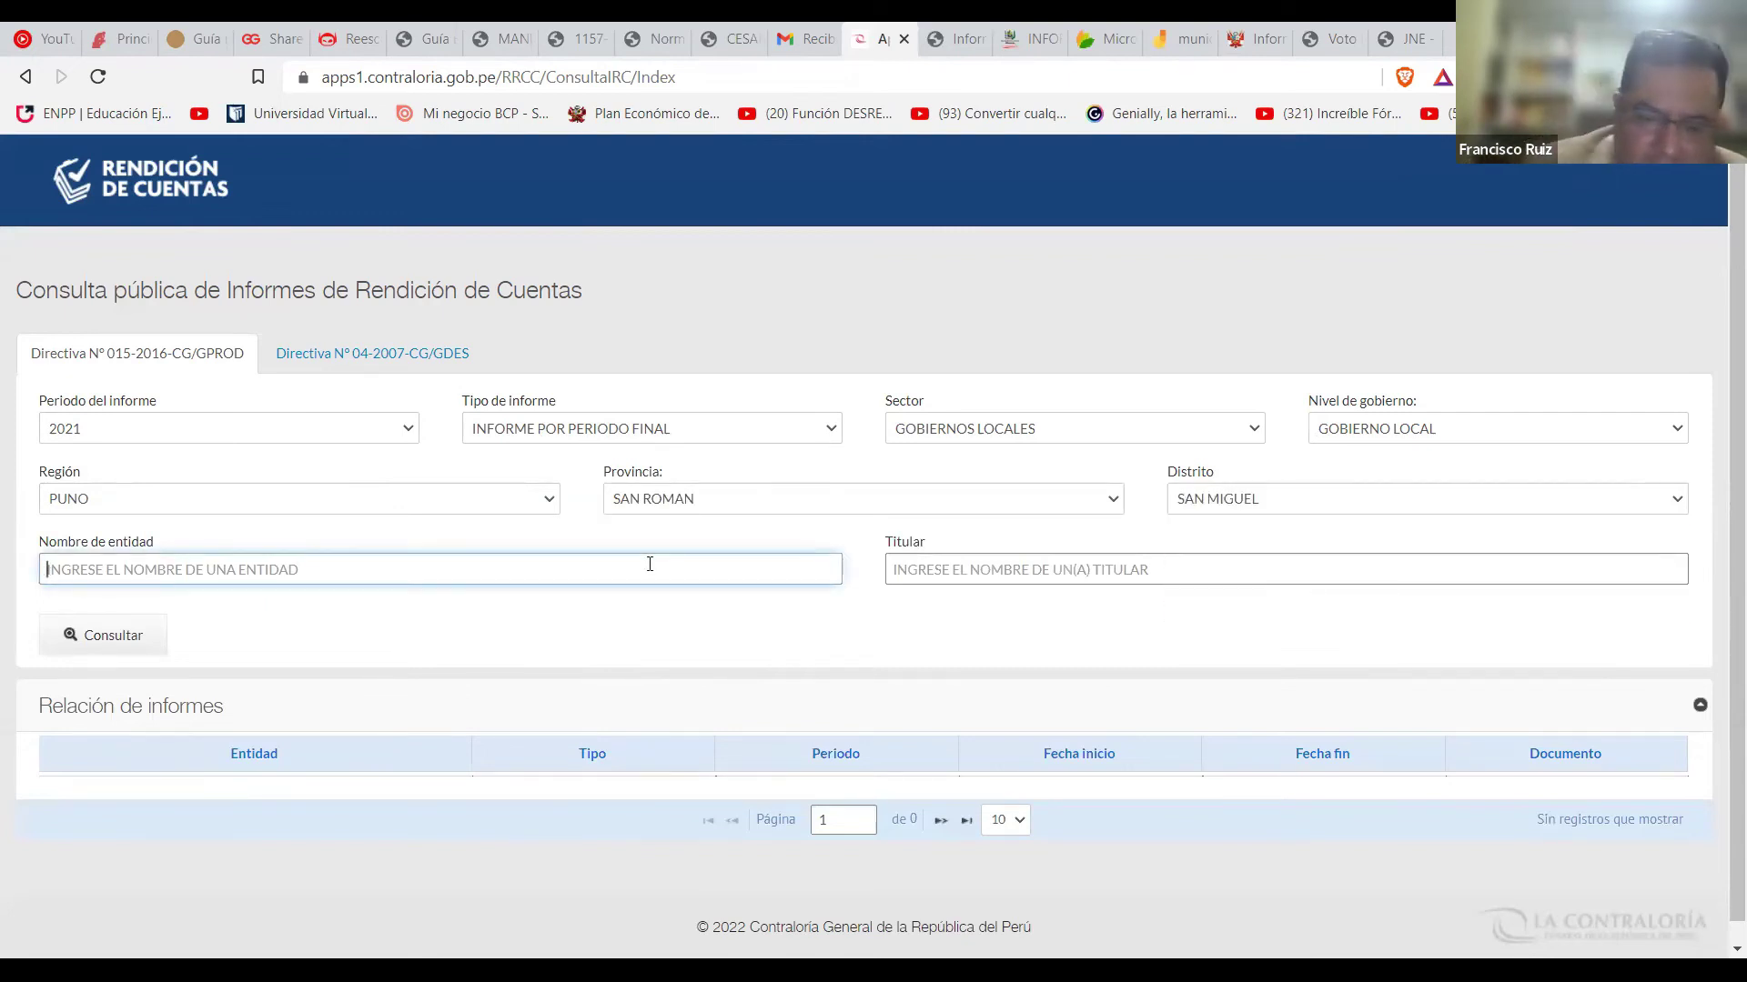
{"action": "type", "text": "MUNI"}
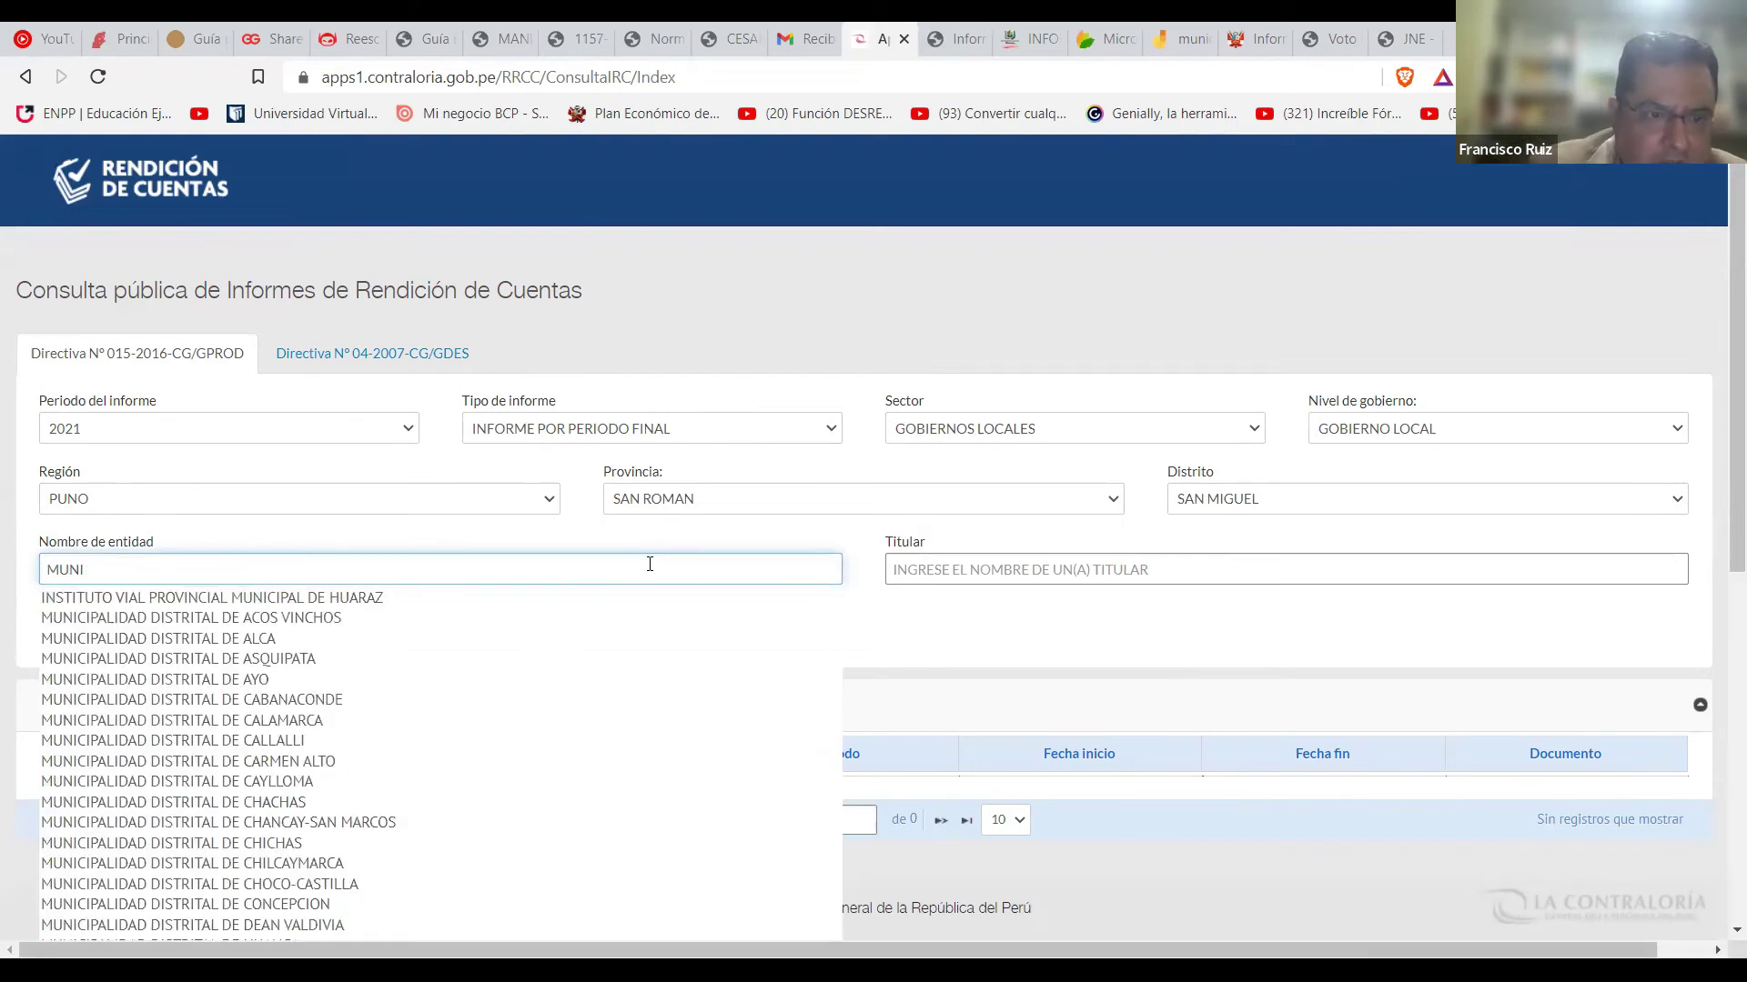
{"action": "type", "text": "CIPALIDAD DE"}
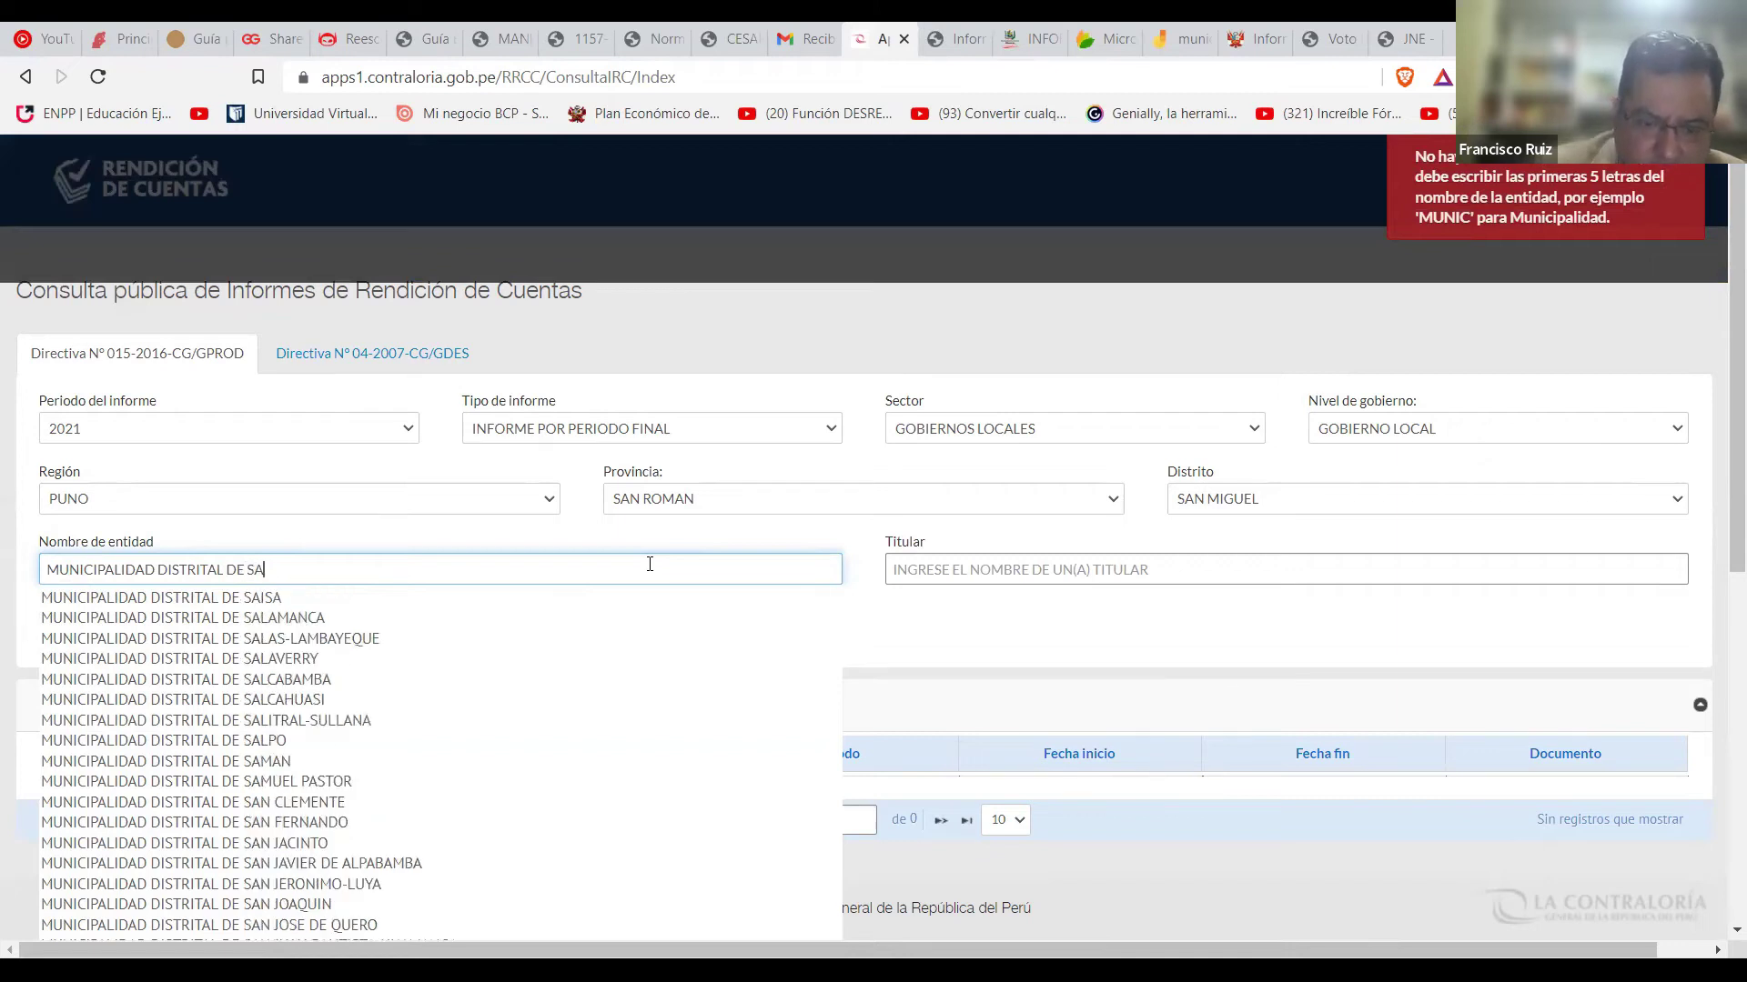
{"action": "type", "text": "M"}
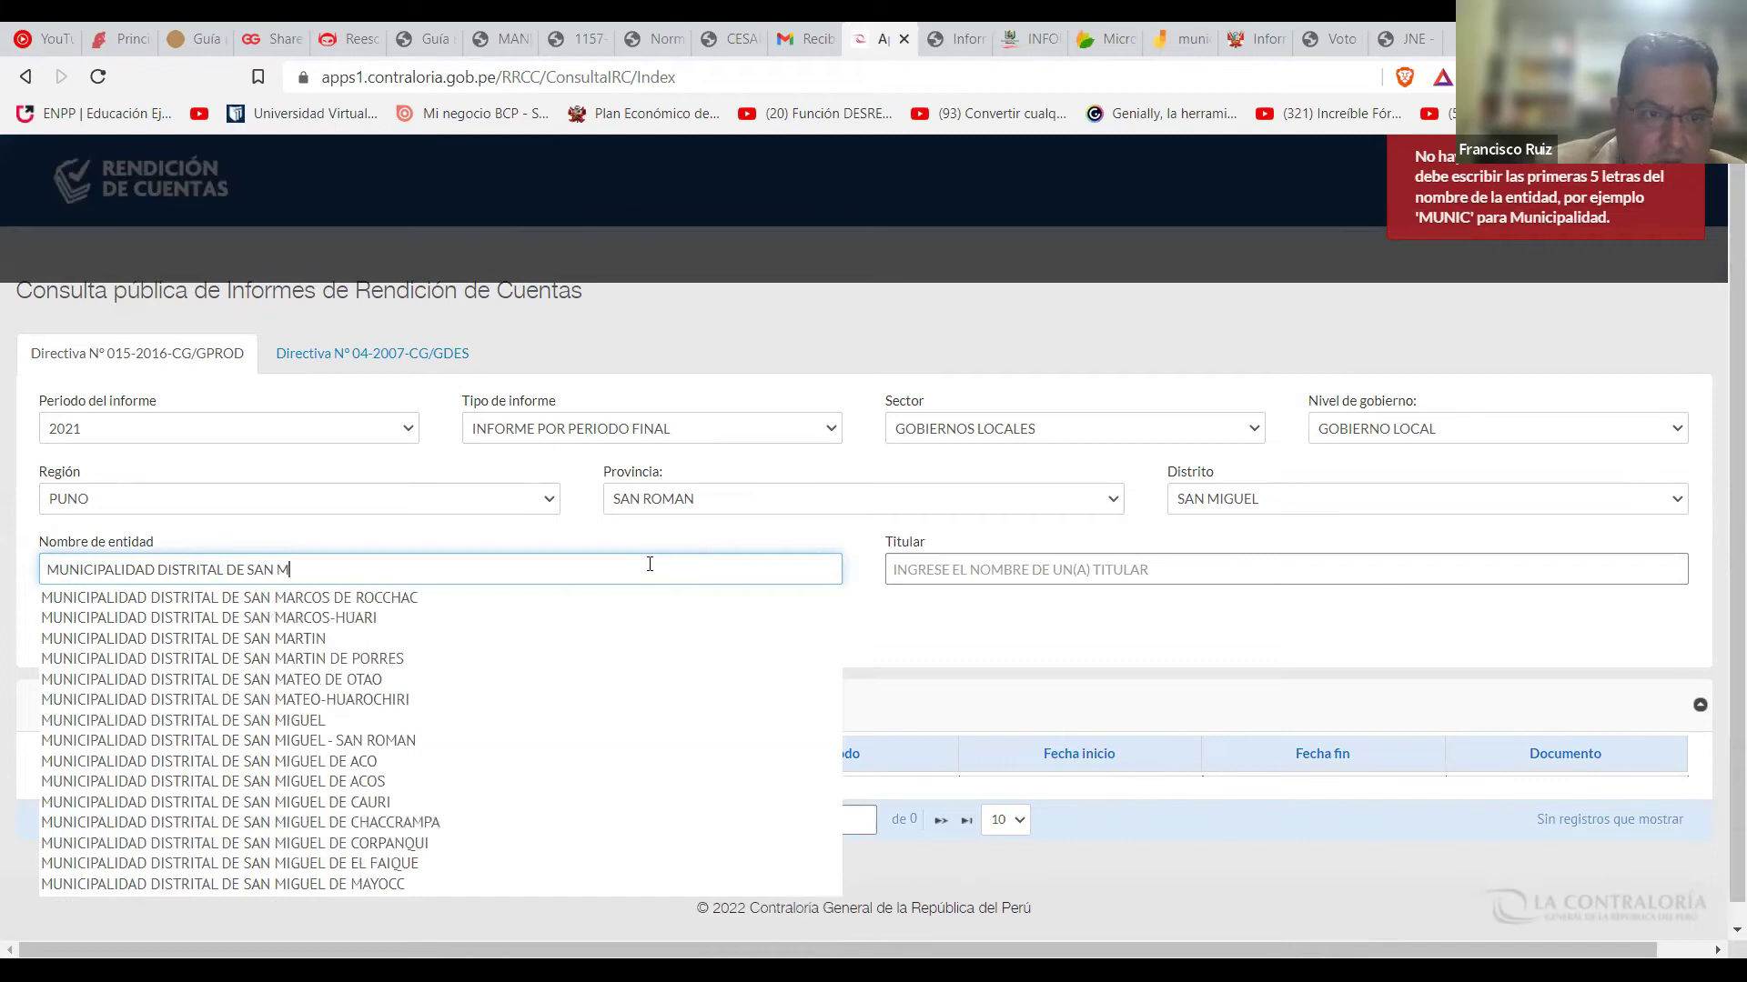
{"action": "left_click", "coordinate": [632, 740]}
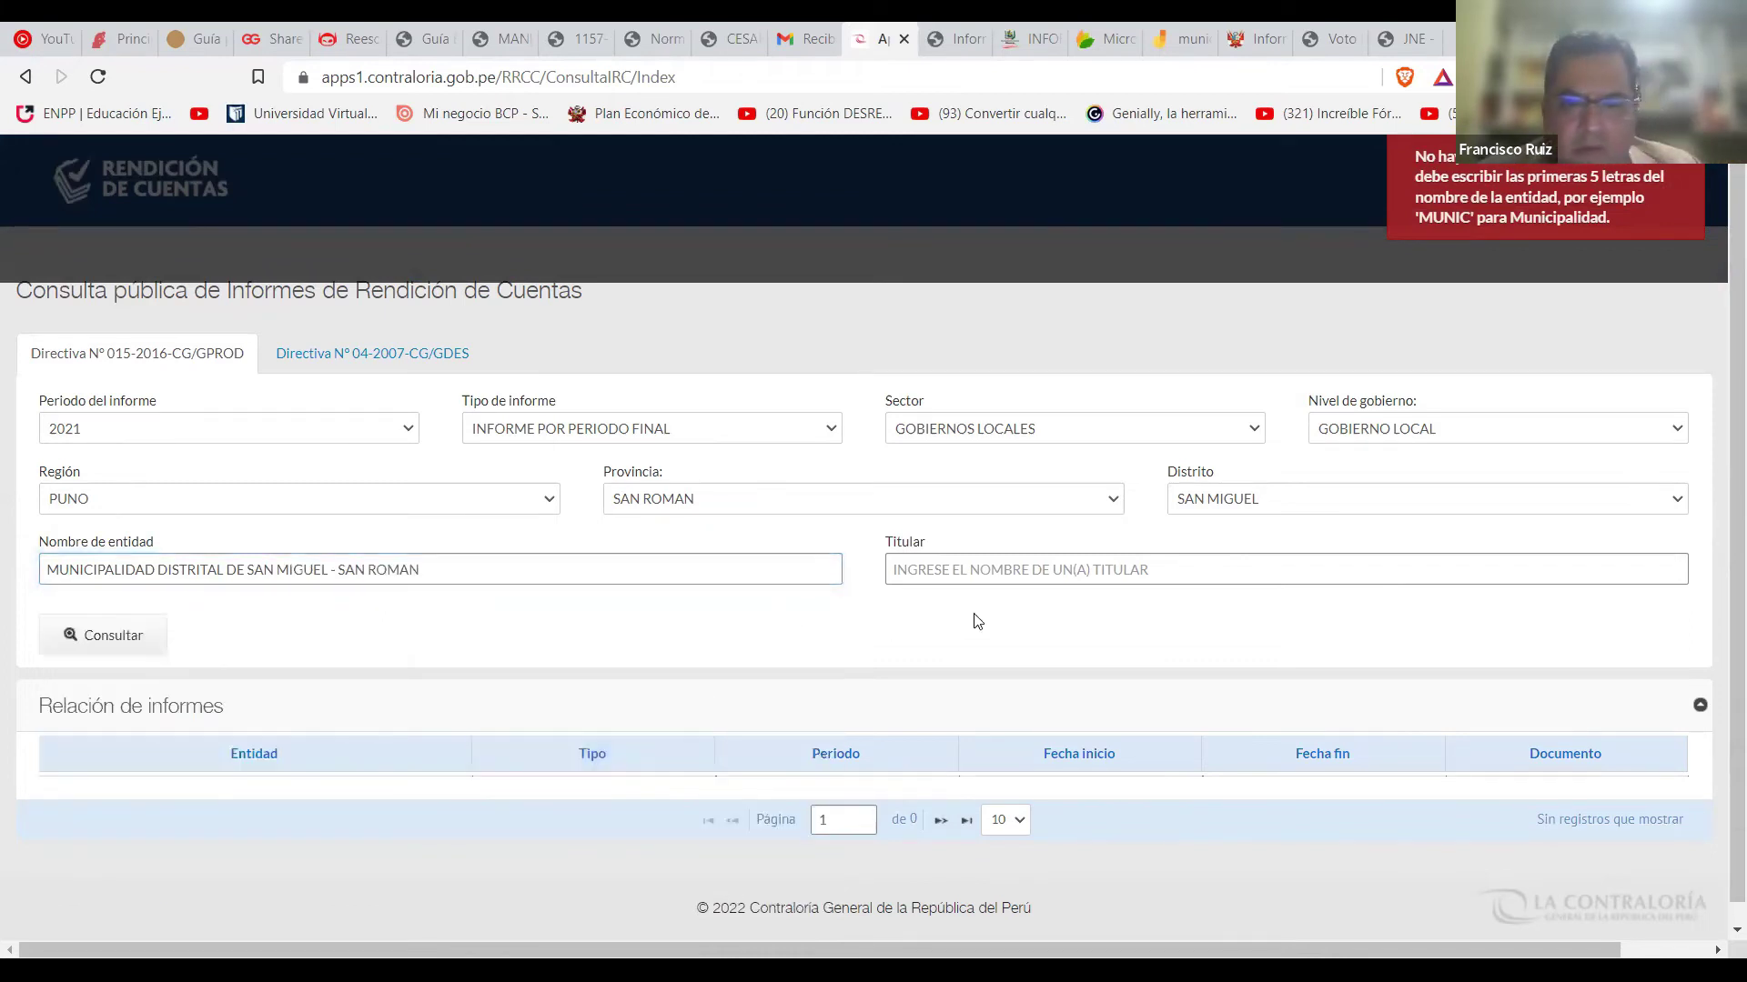
{"action": "left_click", "coordinate": [973, 564]}
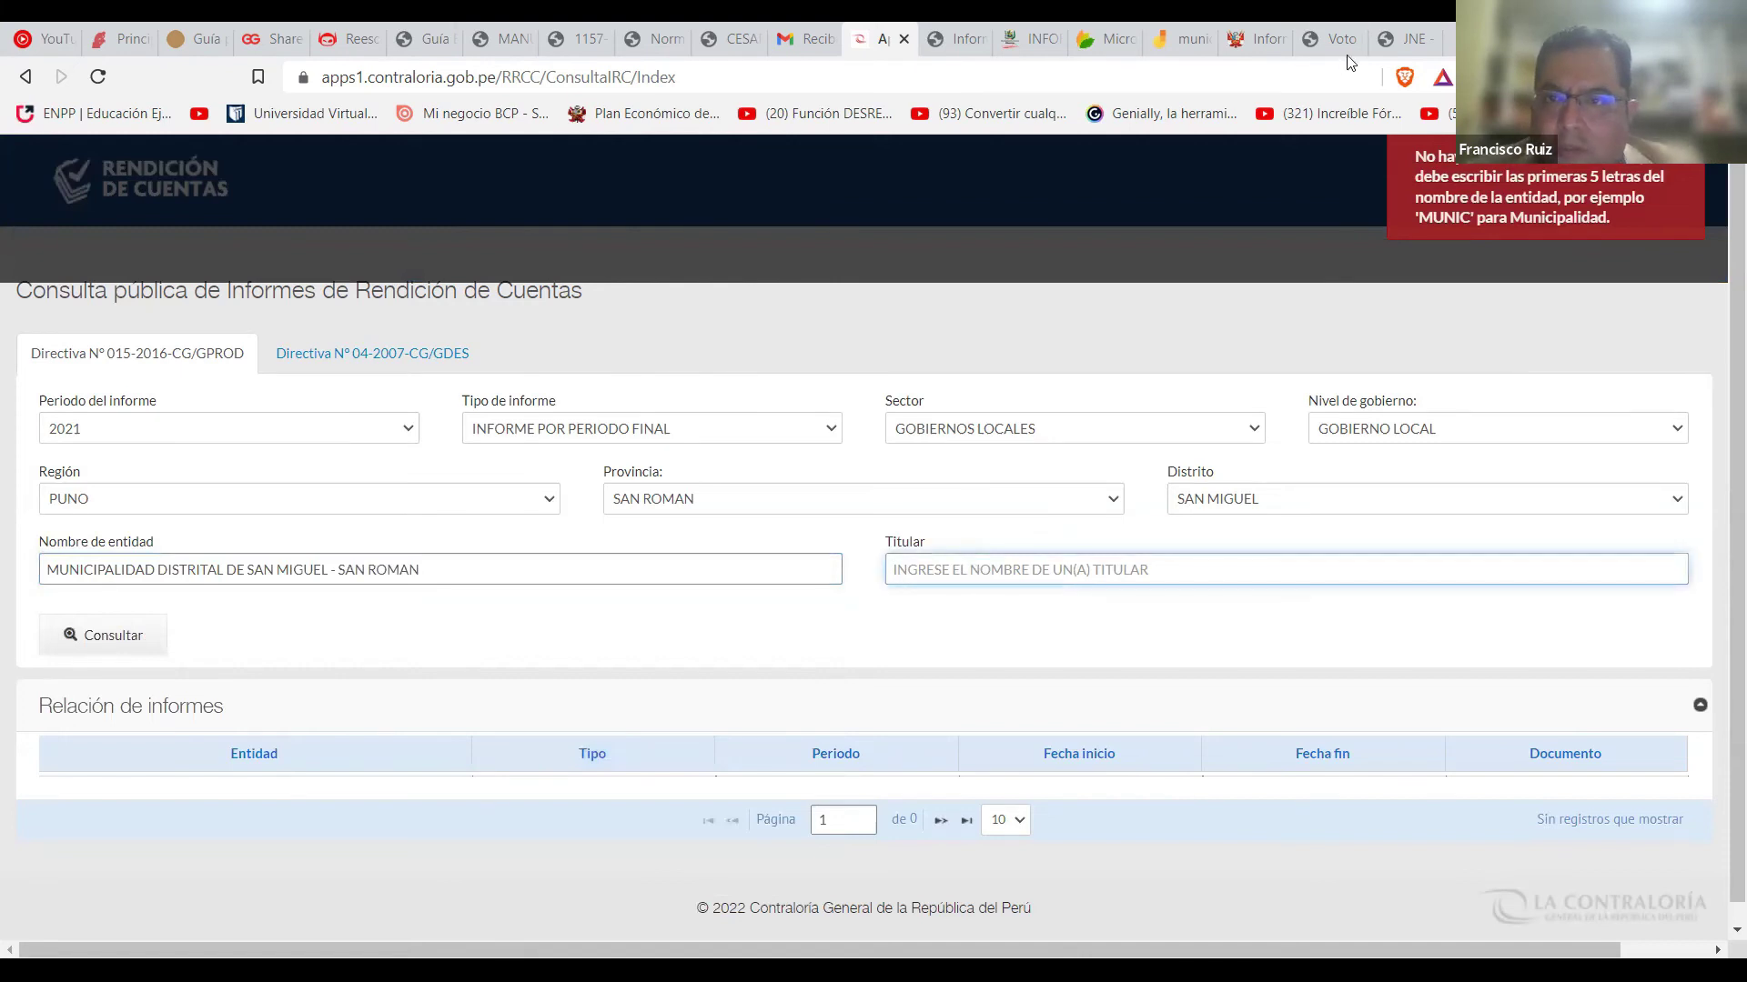
Search the web for REDINFORMA in a new browser tab and open the RedInforma - MIDIS site.
{"action": "left_click", "coordinate": [1445, 53]}
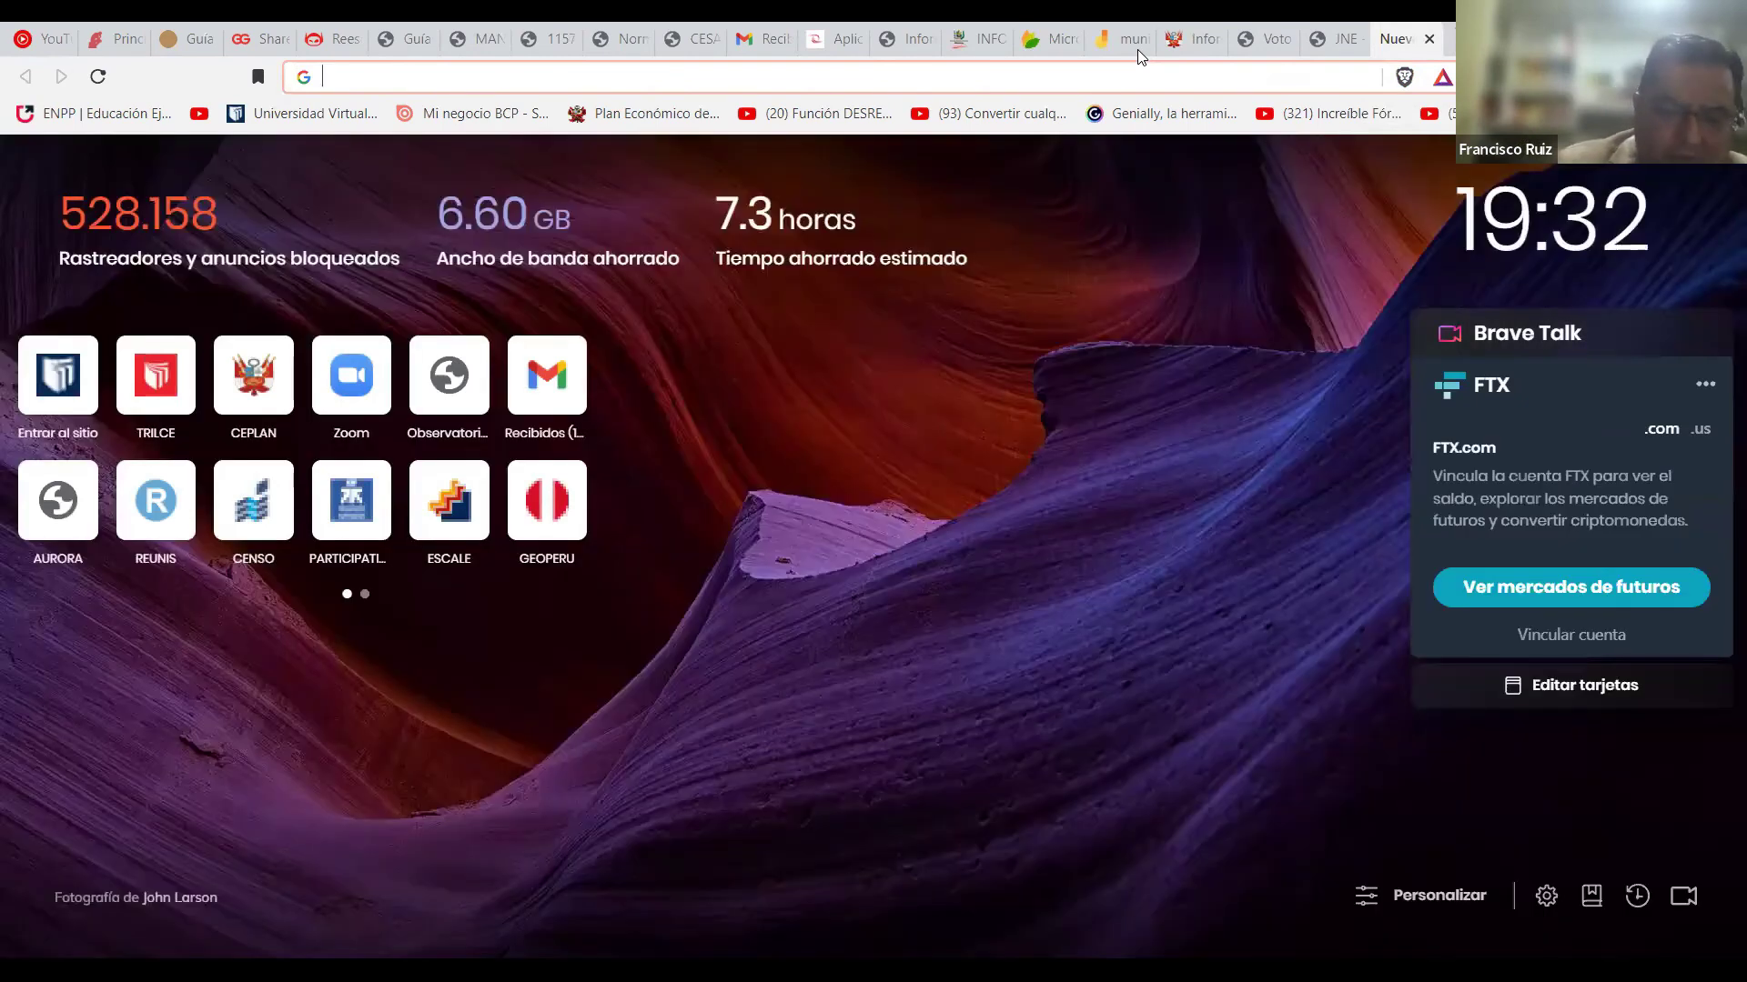
{"action": "type", "text": "REDINFORMA"}
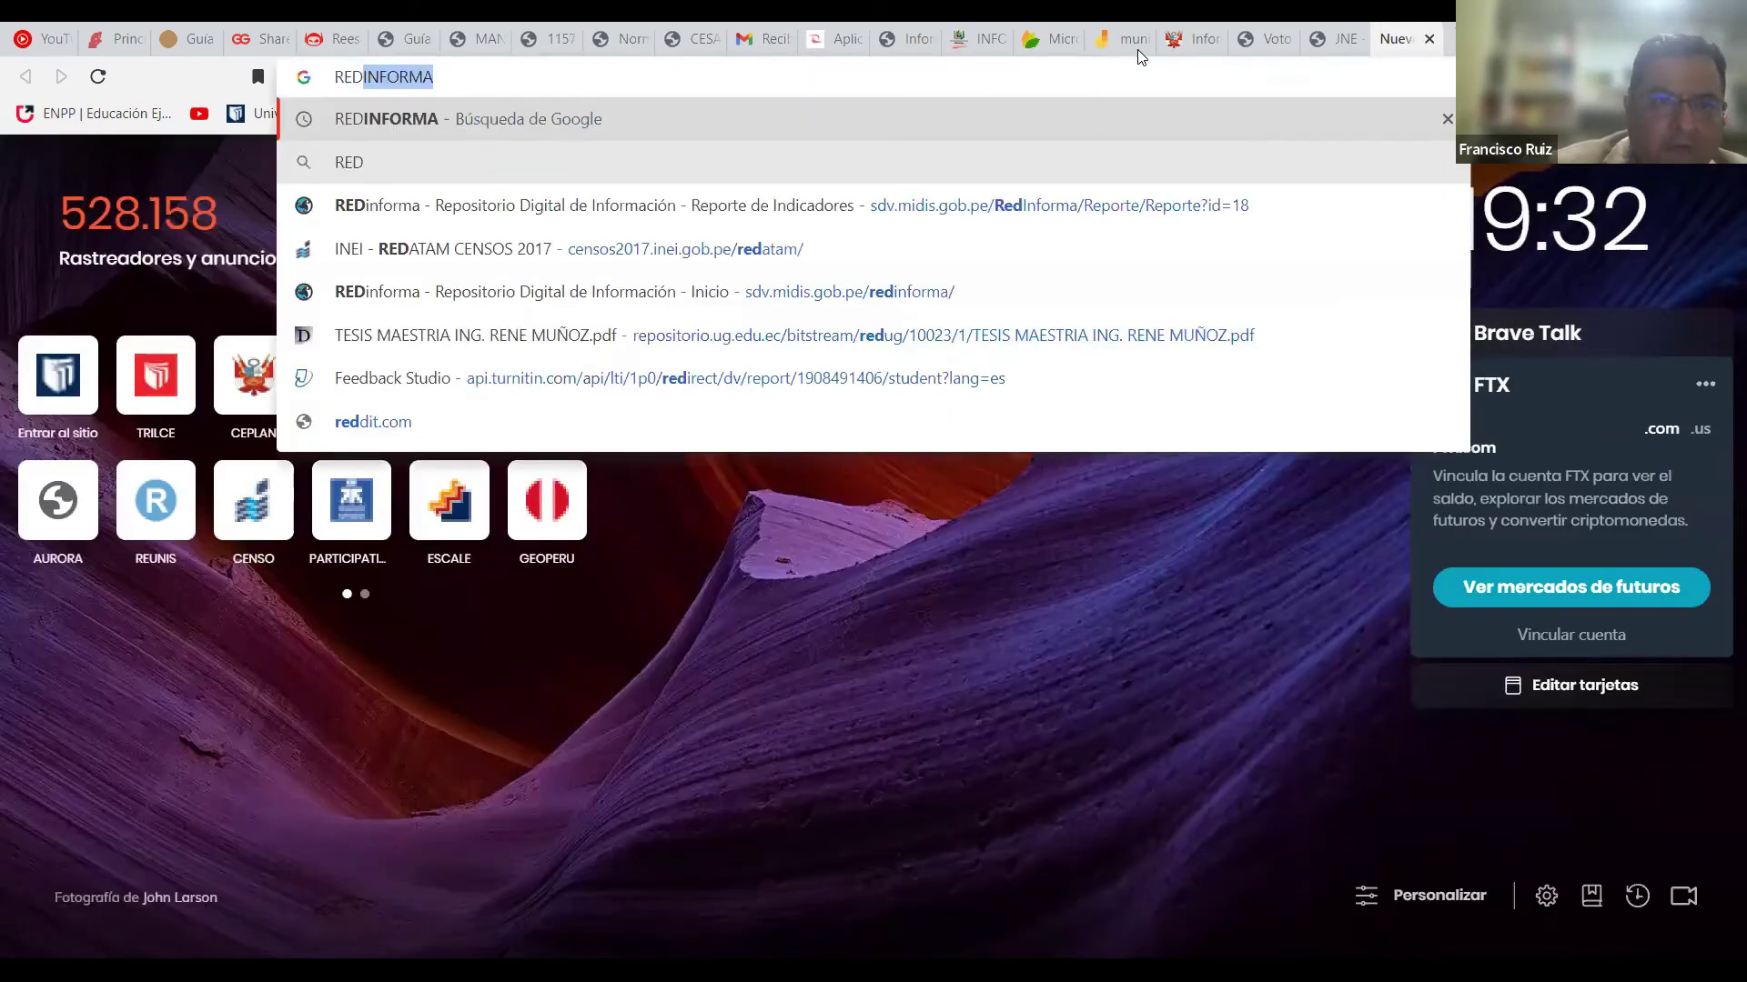
{"action": "left_click", "coordinate": [437, 125]}
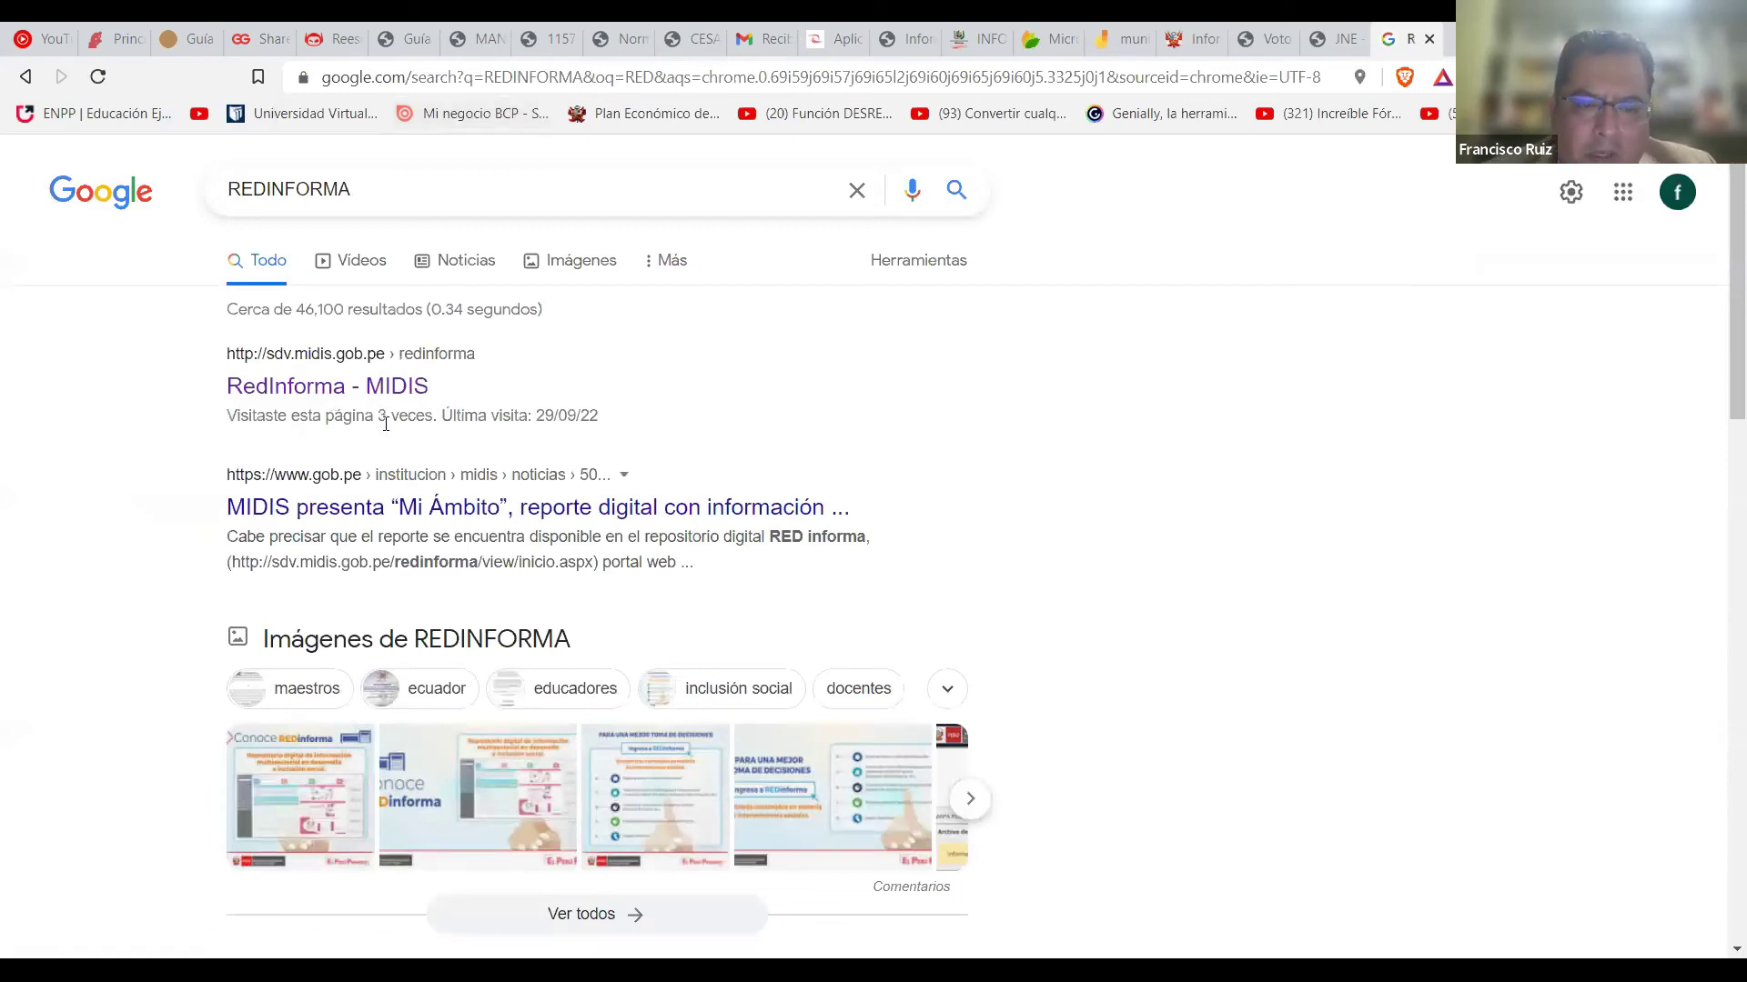
{"action": "left_click", "coordinate": [366, 389]}
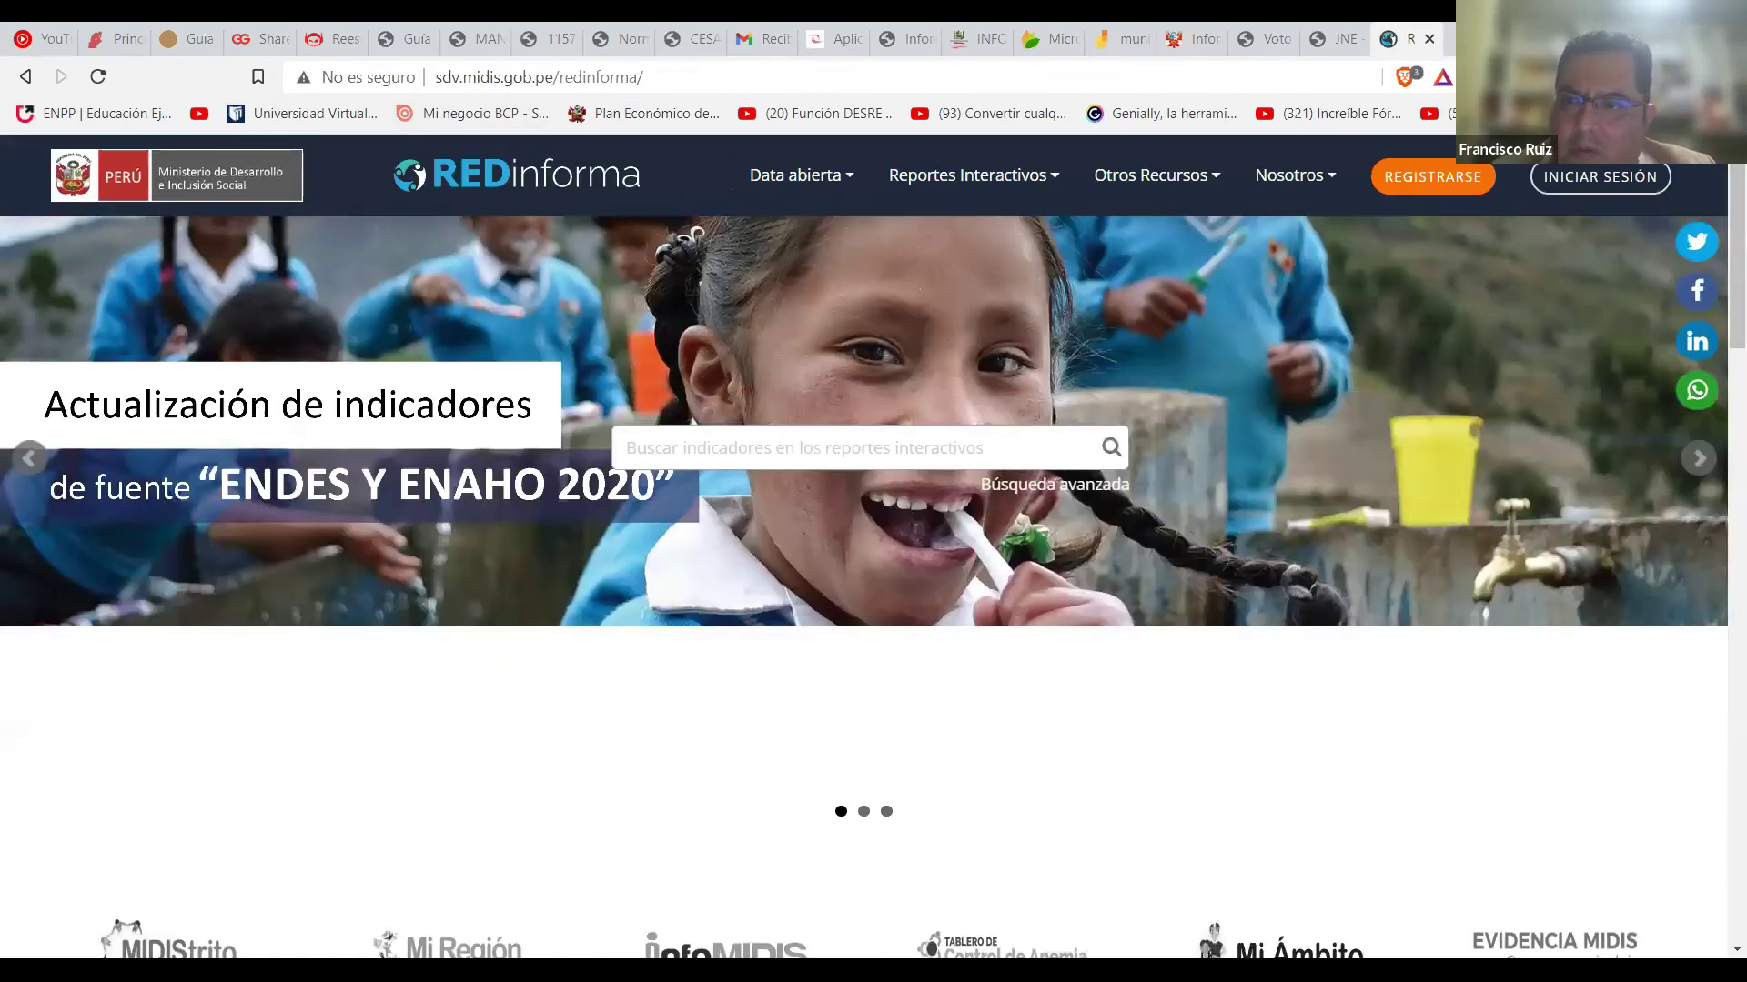
{"action": "scroll", "coordinate": [1719, 346], "scroll_direction": "down", "scroll_amount": 4}
{"action": "scroll", "coordinate": [1719, 346], "scroll_direction": "down", "scroll_amount": 4}
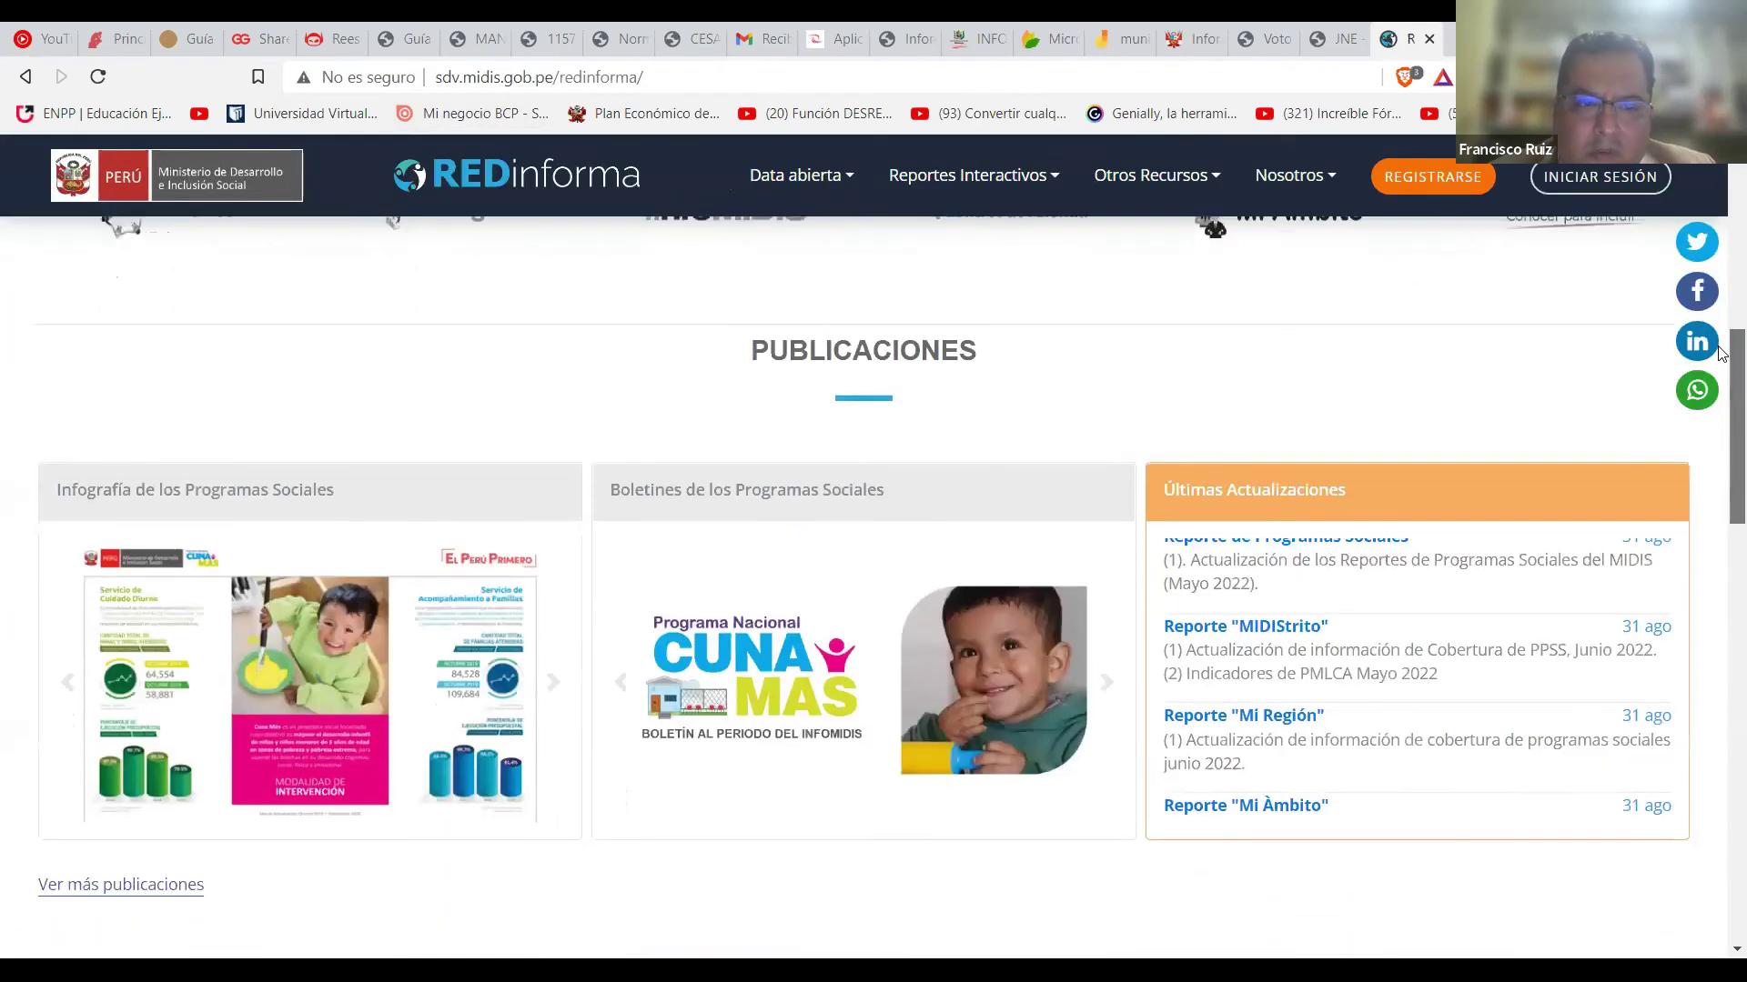
{"action": "scroll", "coordinate": [1720, 273], "scroll_direction": "up", "scroll_amount": 8}
{"action": "scroll", "coordinate": [1719, 218], "scroll_direction": "down", "scroll_amount": 3}
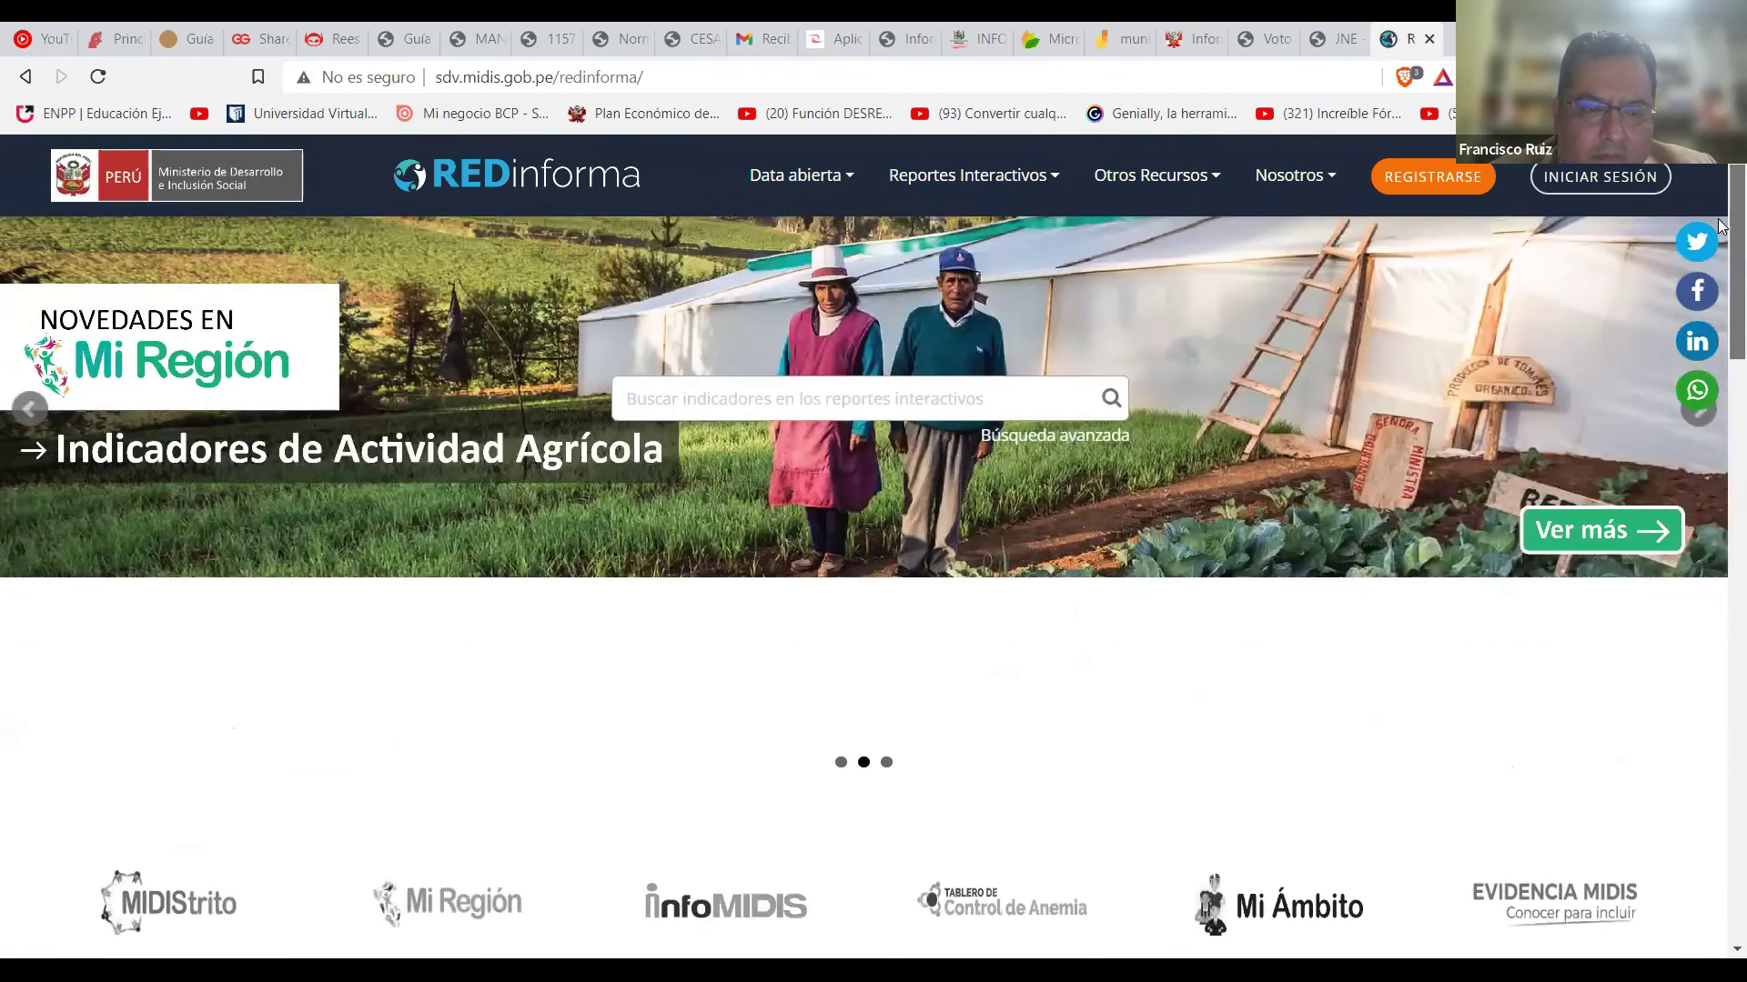
Open the MIDIStrito interactive report and set its region to PUNO.
{"action": "left_click", "coordinate": [176, 748]}
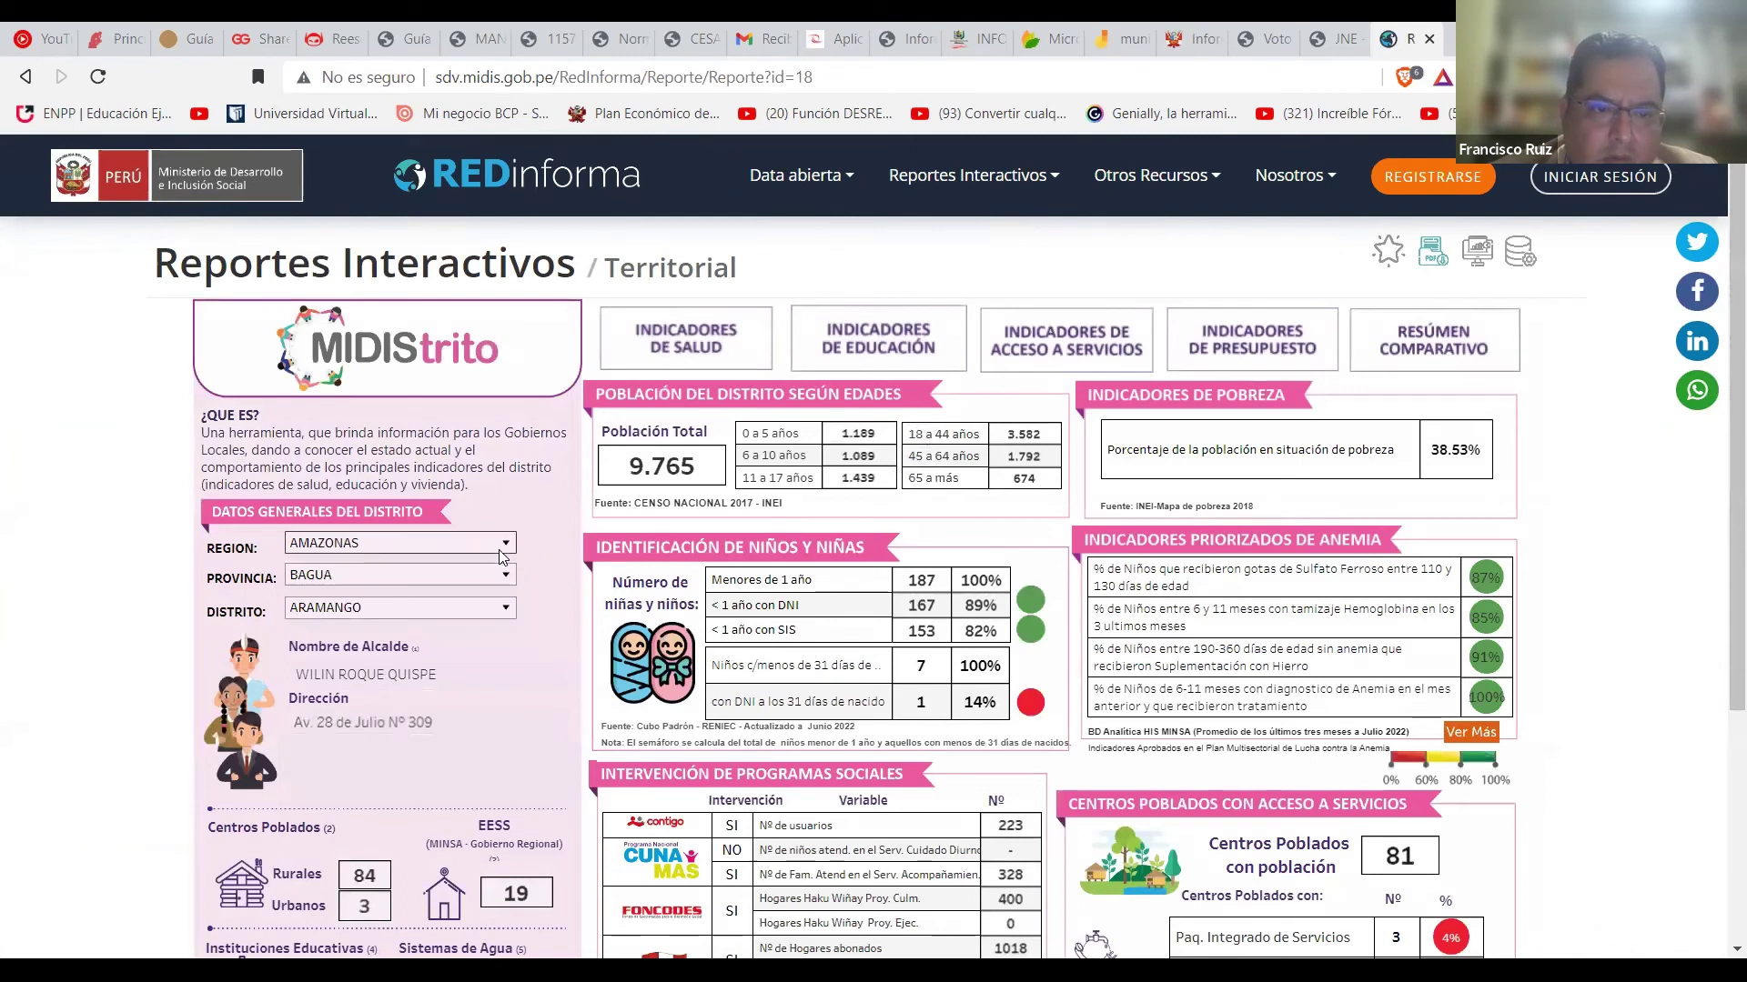
{"action": "left_click", "coordinate": [437, 543]}
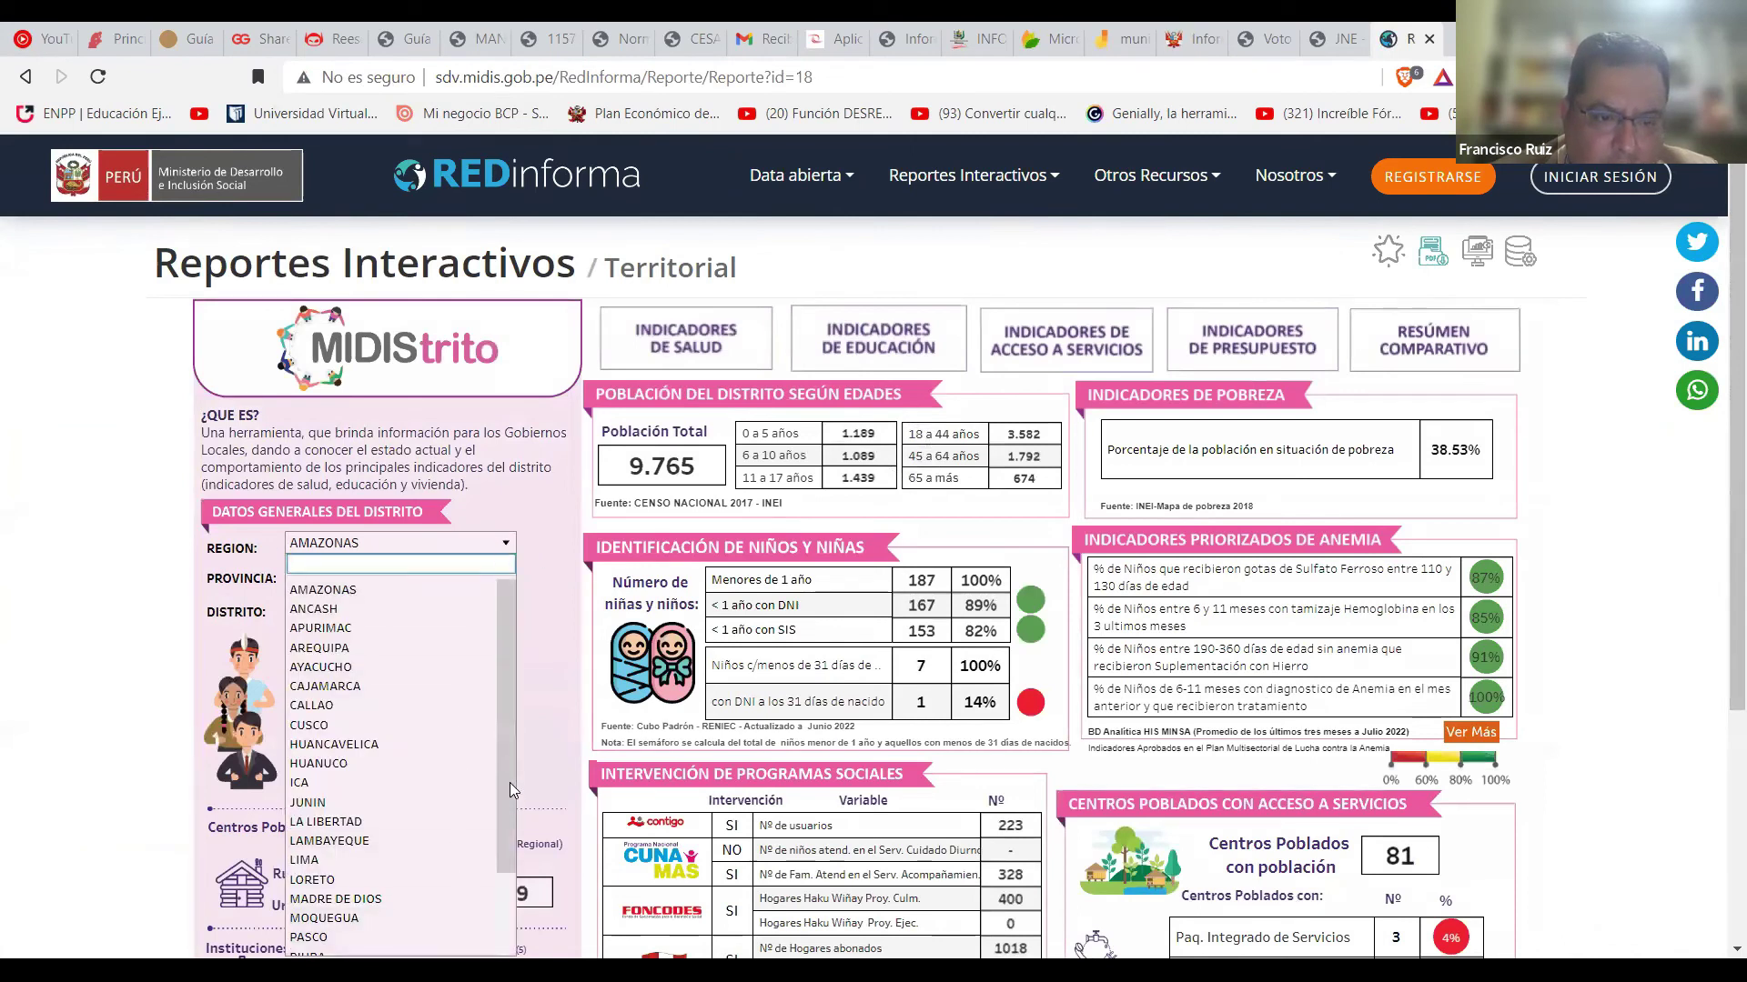
{"action": "scroll", "coordinate": [401, 774], "scroll_direction": "down", "scroll_amount": 2}
{"action": "scroll", "coordinate": [401, 819], "scroll_direction": "up", "scroll_amount": 2}
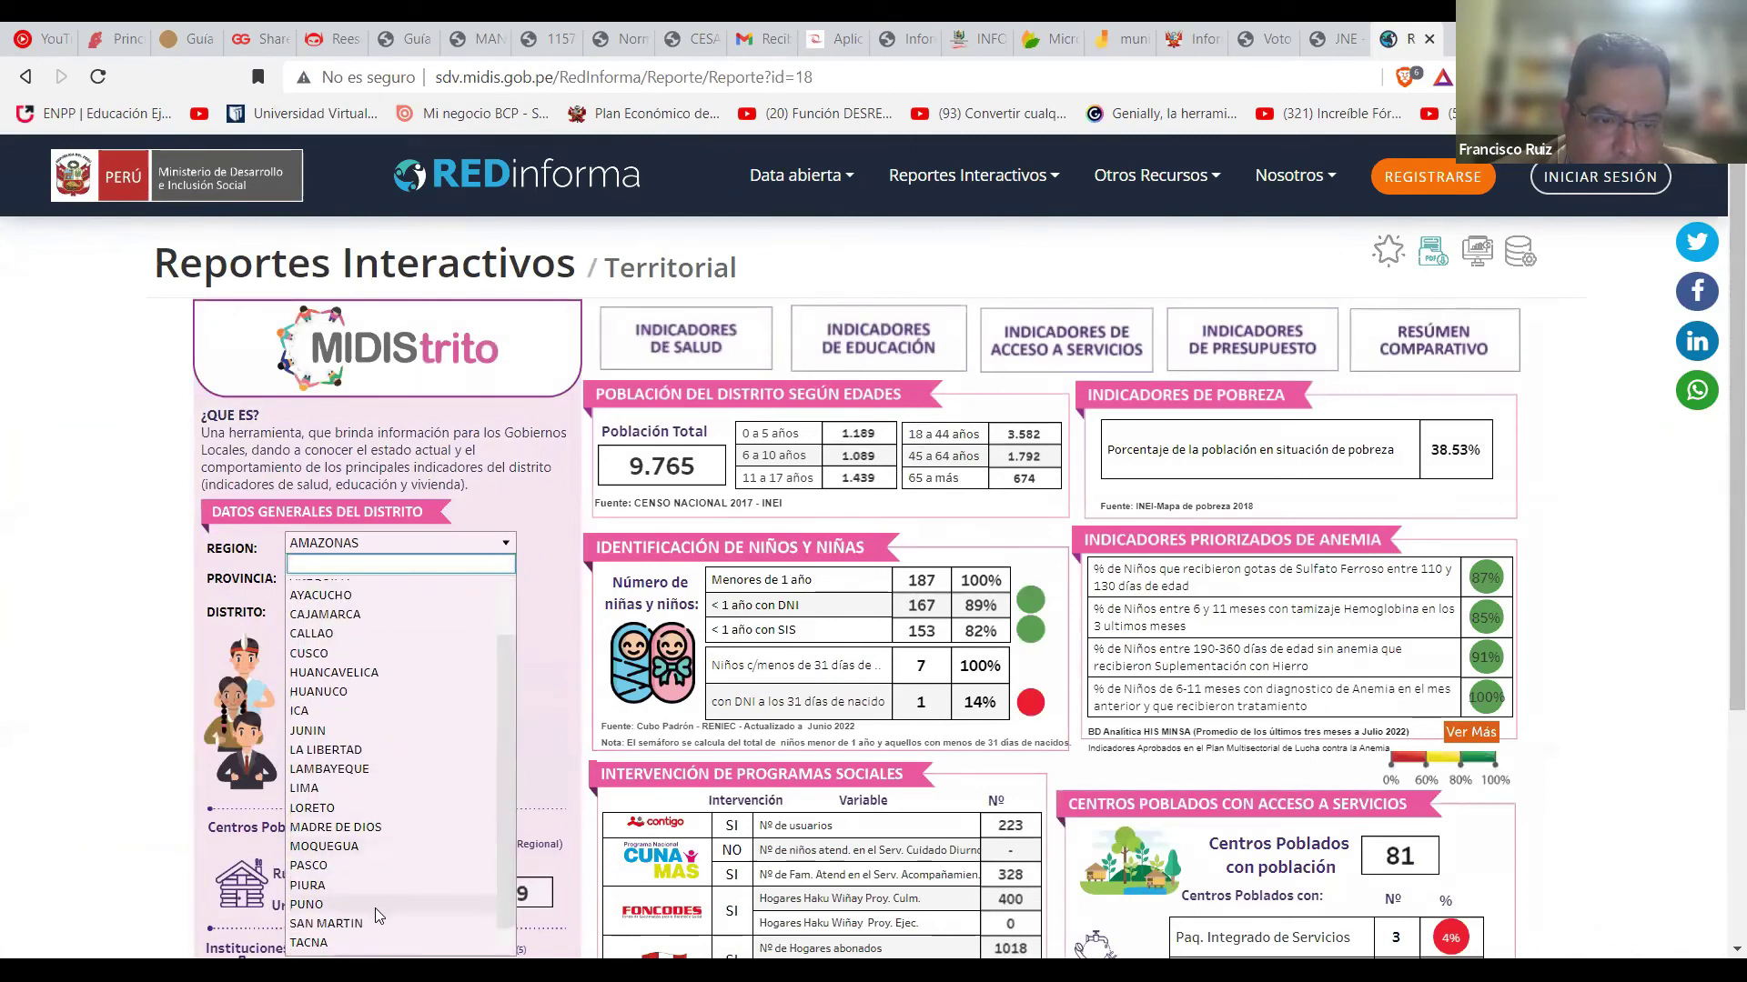
{"action": "left_click", "coordinate": [391, 714]}
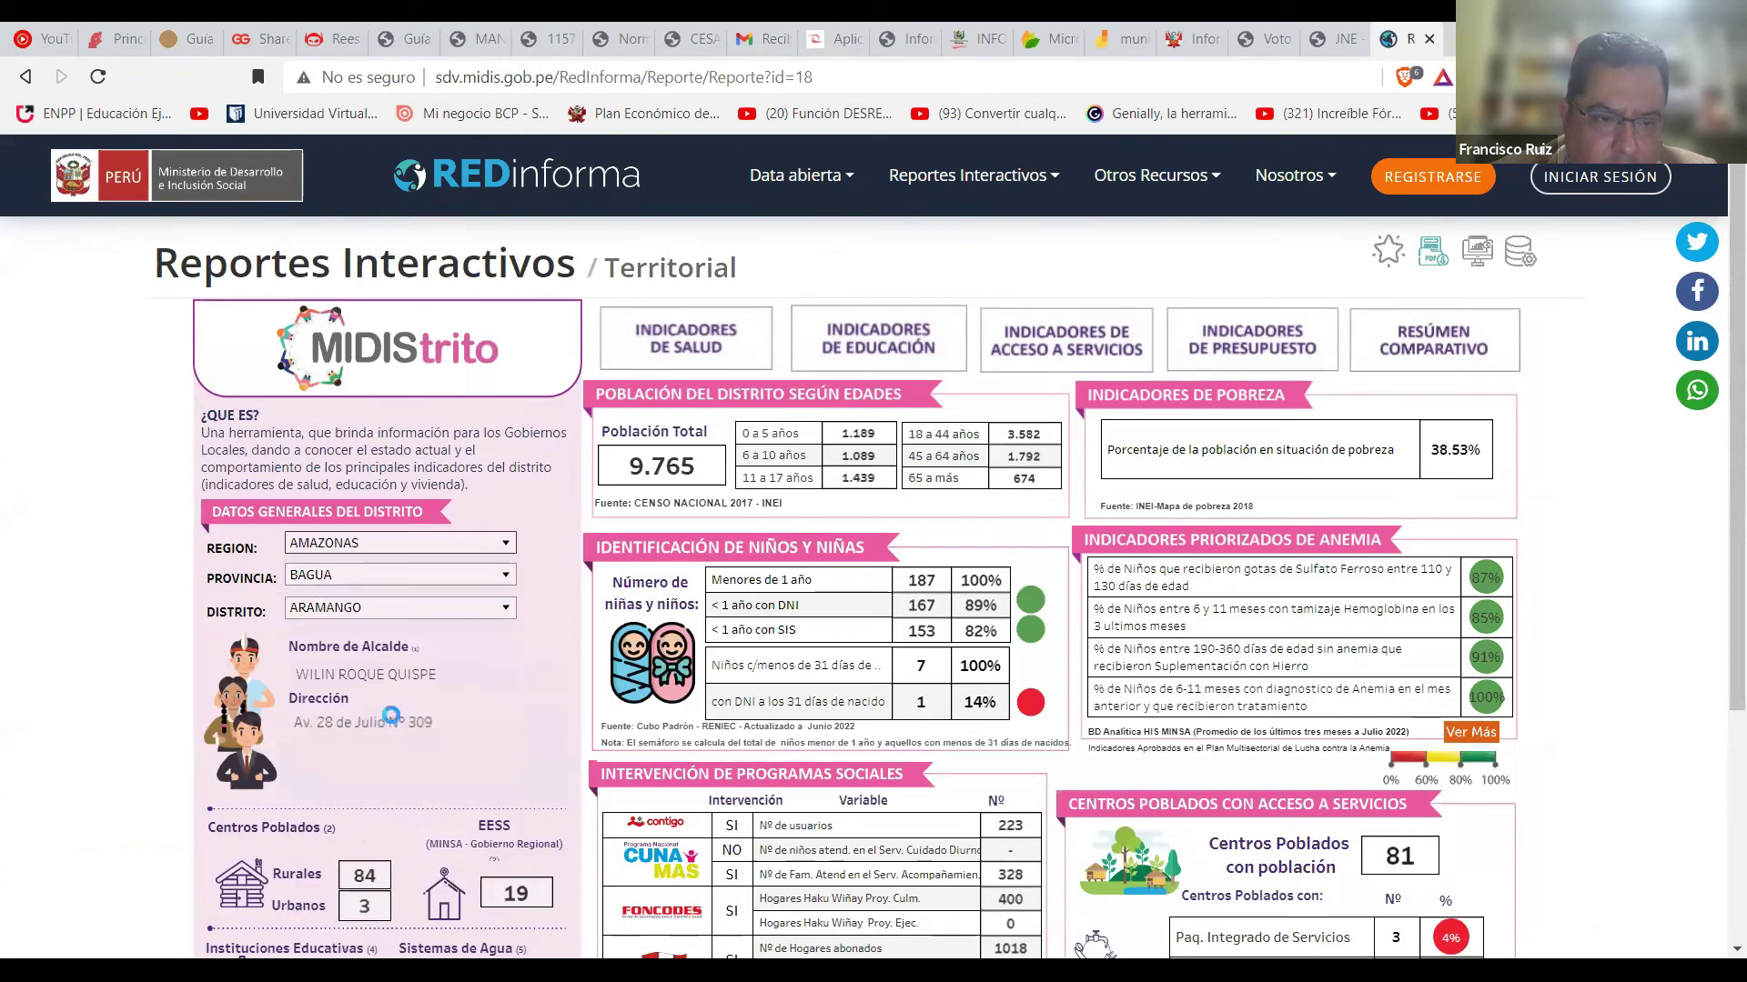
Set the MIDIStrito report's province to SAN ROMAN and its district to SAN MIGUEL.
{"action": "left_click", "coordinate": [420, 584]}
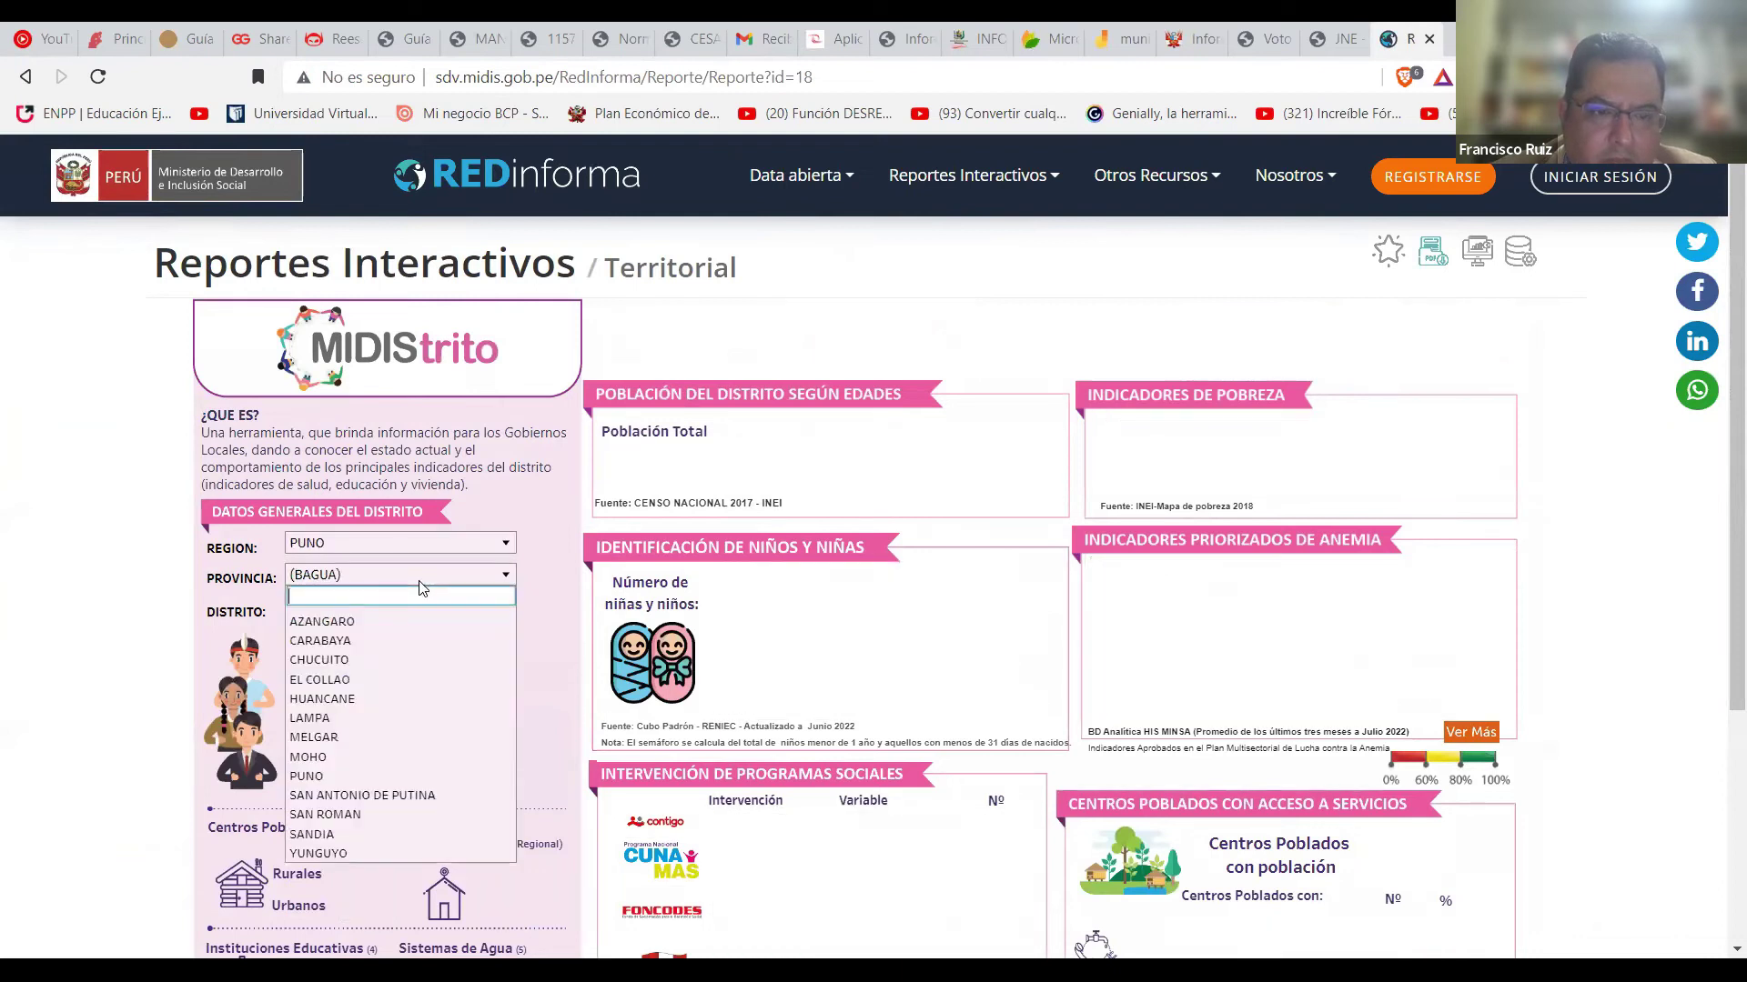
{"action": "left_click", "coordinate": [377, 814]}
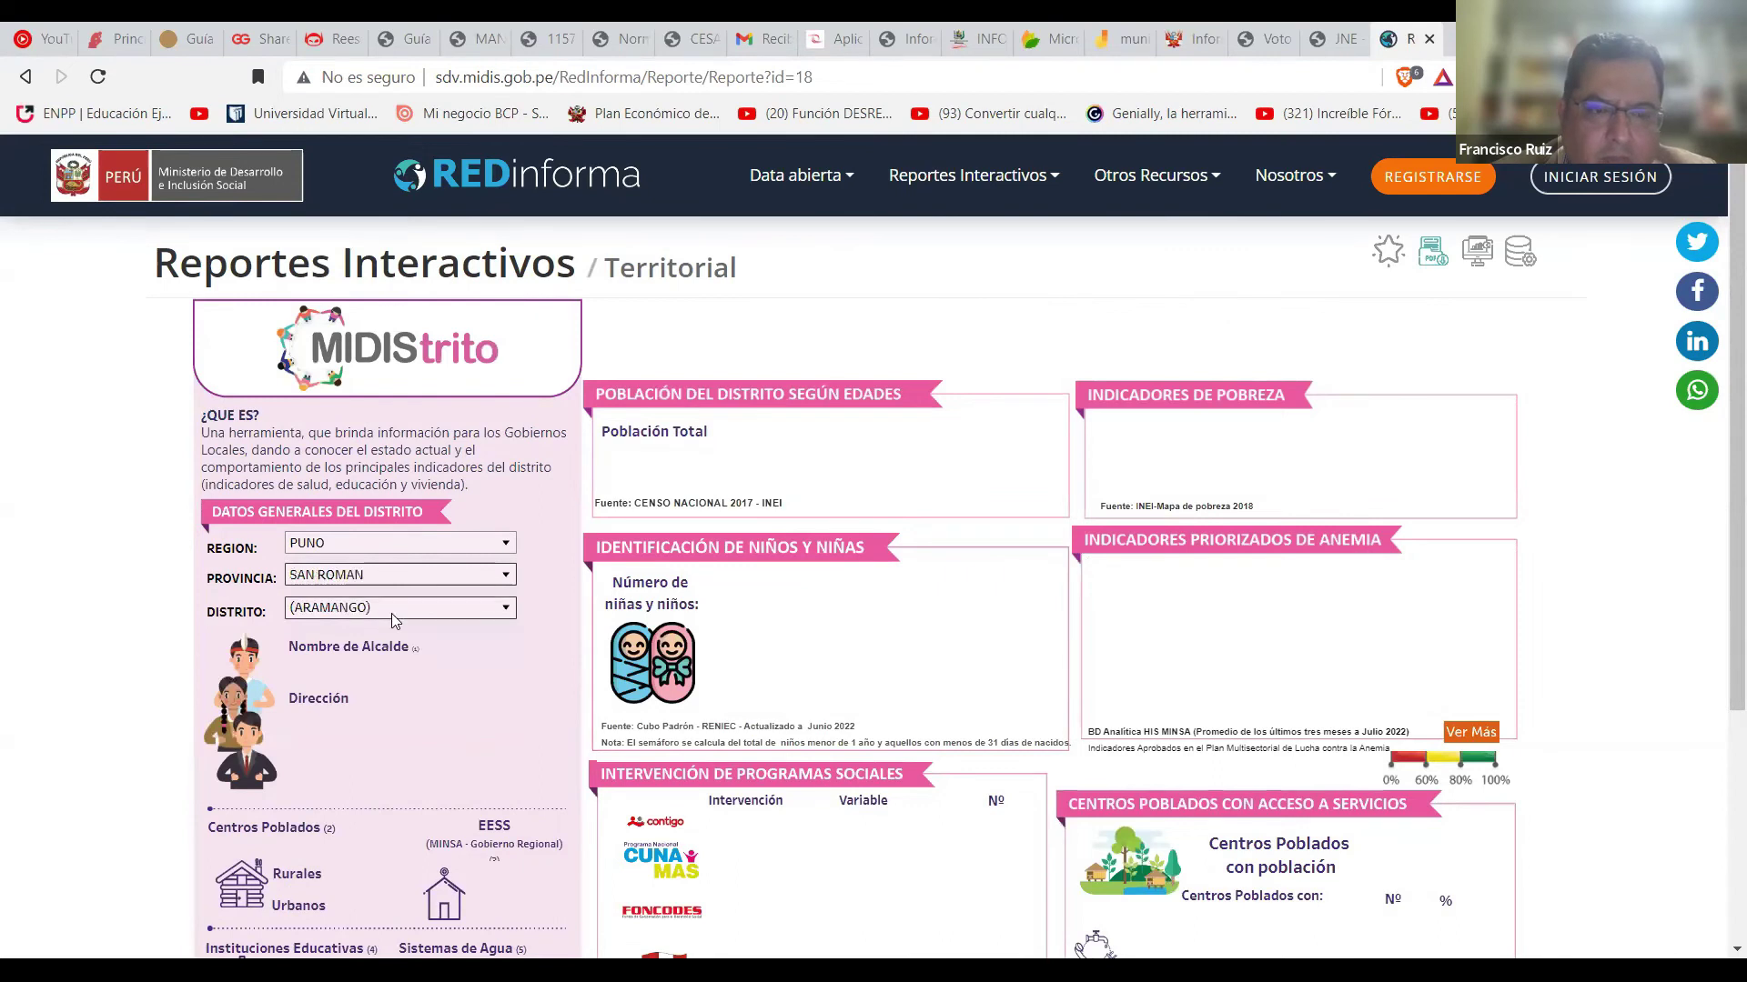
{"action": "left_click", "coordinate": [393, 609]}
{"action": "left_click", "coordinate": [362, 704]}
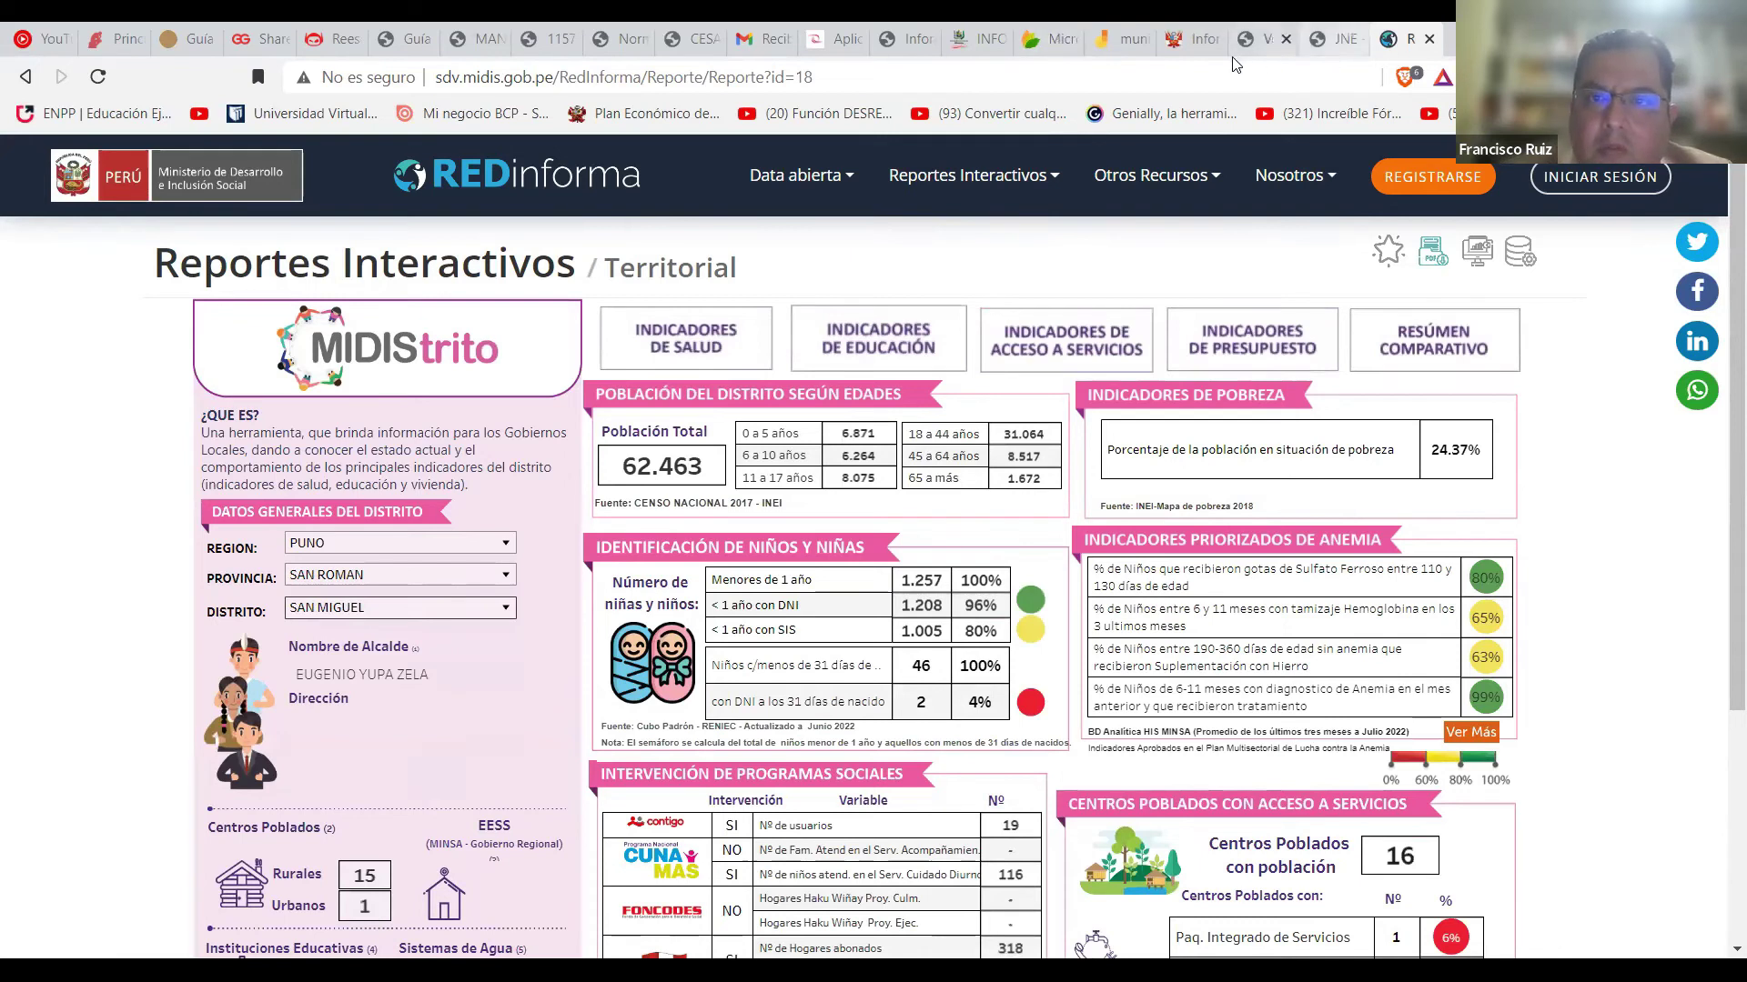
Return to the Contraloría accountability report search and fill in the Titular with the San Miguel mayor's full name from the suggestions.
{"action": "left_click", "coordinate": [837, 38]}
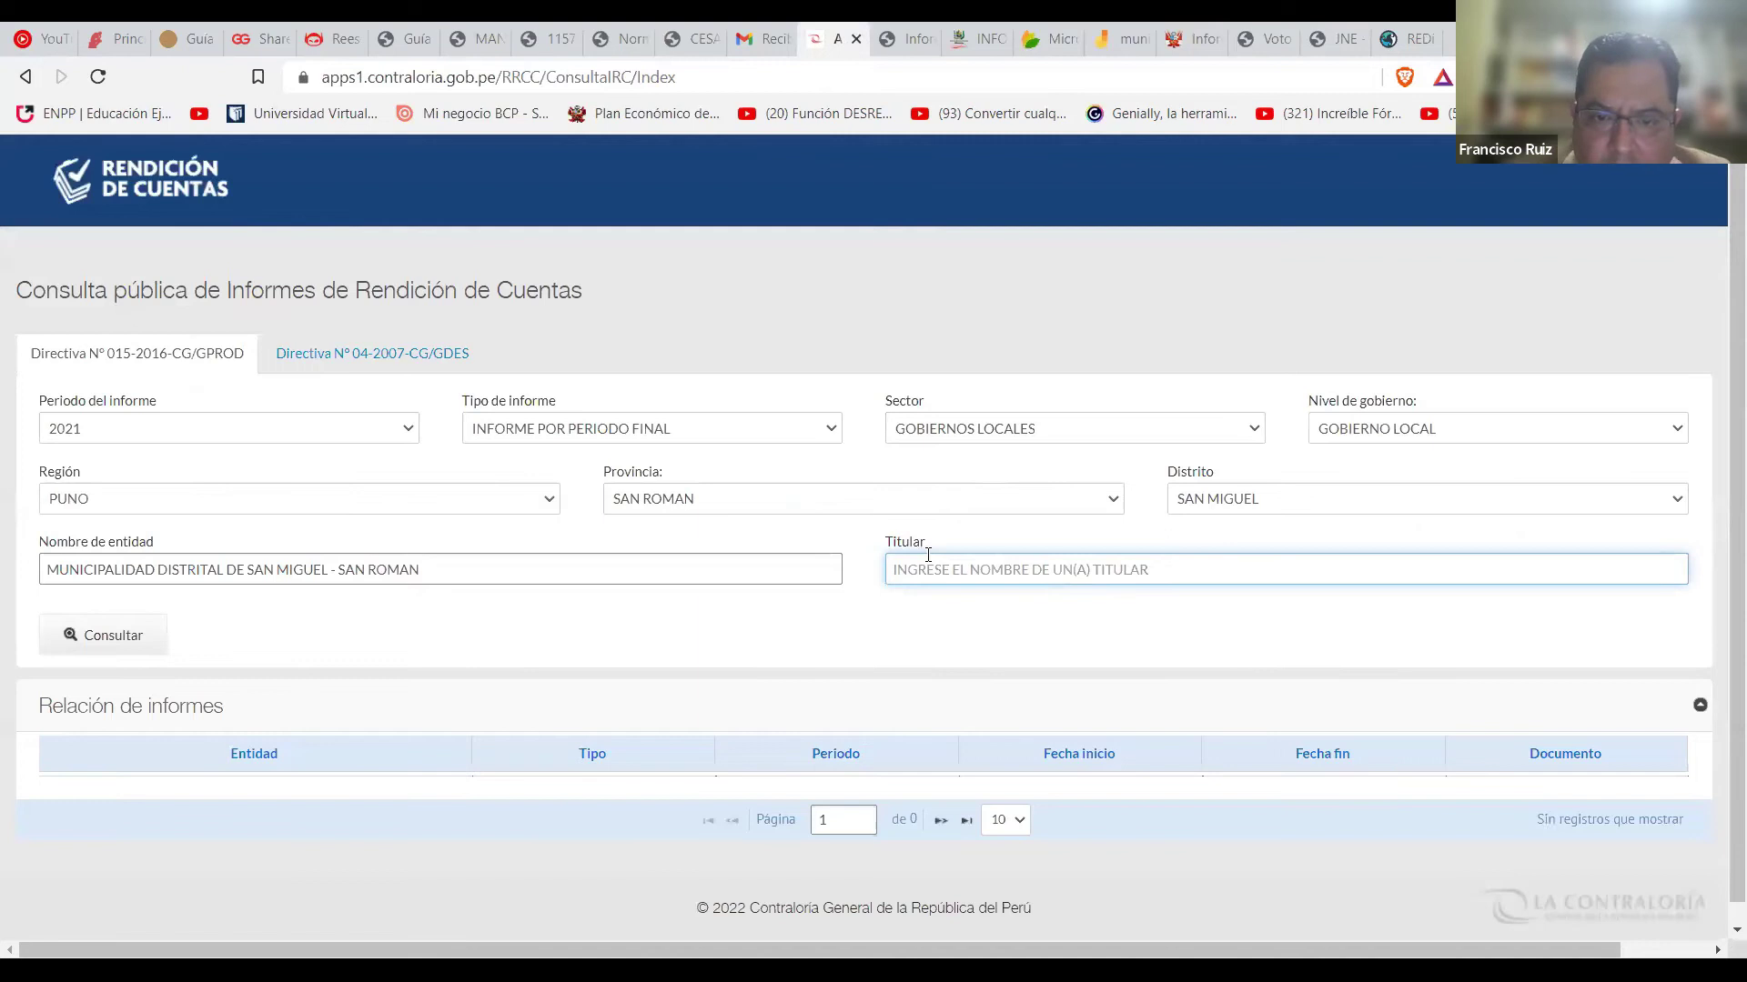
{"action": "type", "text": "E"}
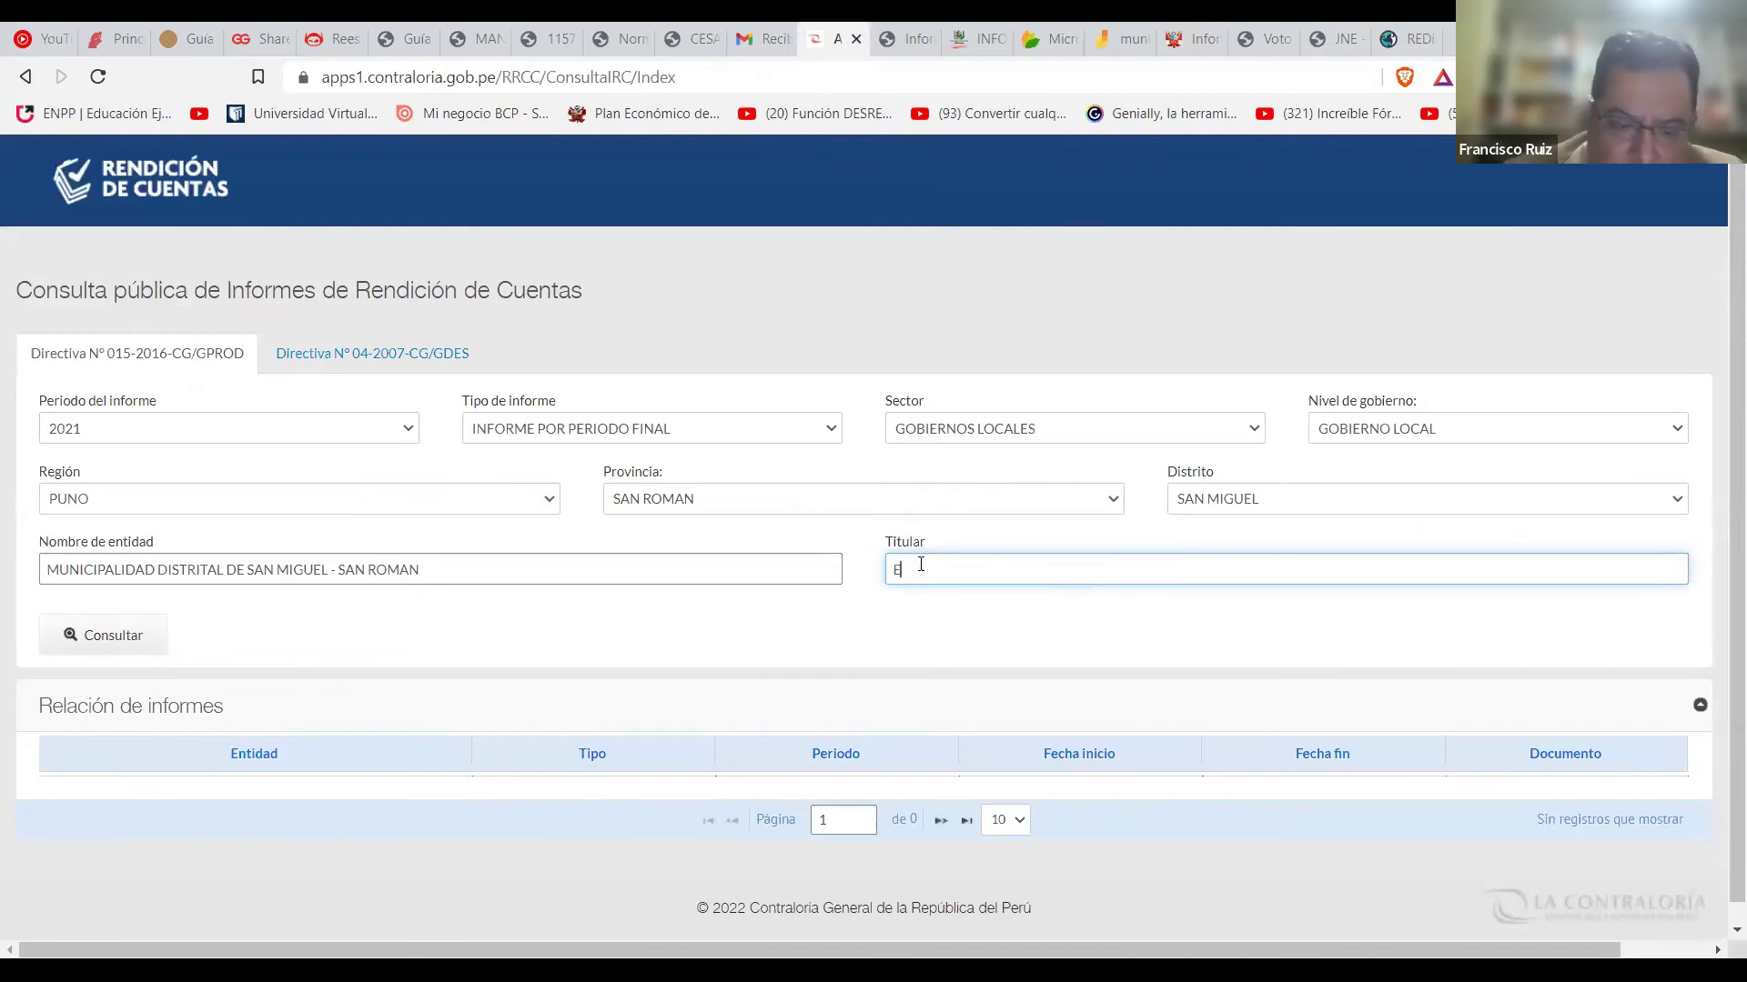
{"action": "type", "text": "UGEB"}
{"action": "key", "text": "BackSpace"}
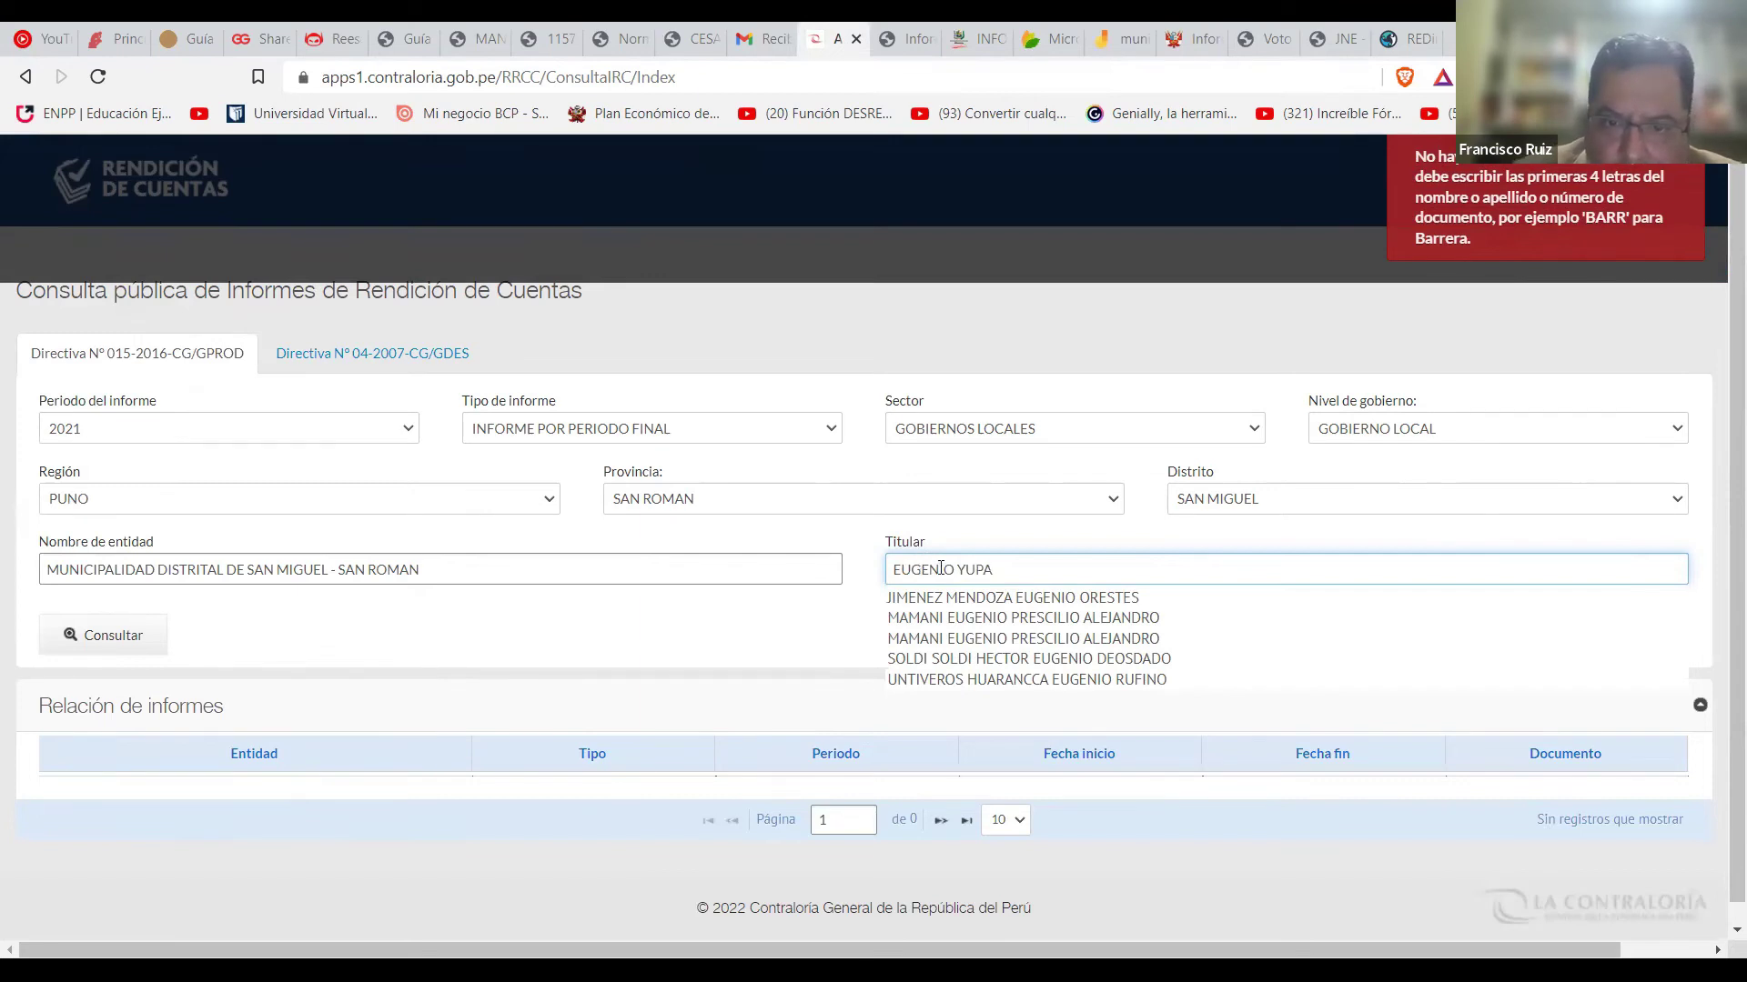
{"action": "left_click_drag", "start_coordinate": [957, 571], "coordinate": [789, 574]}
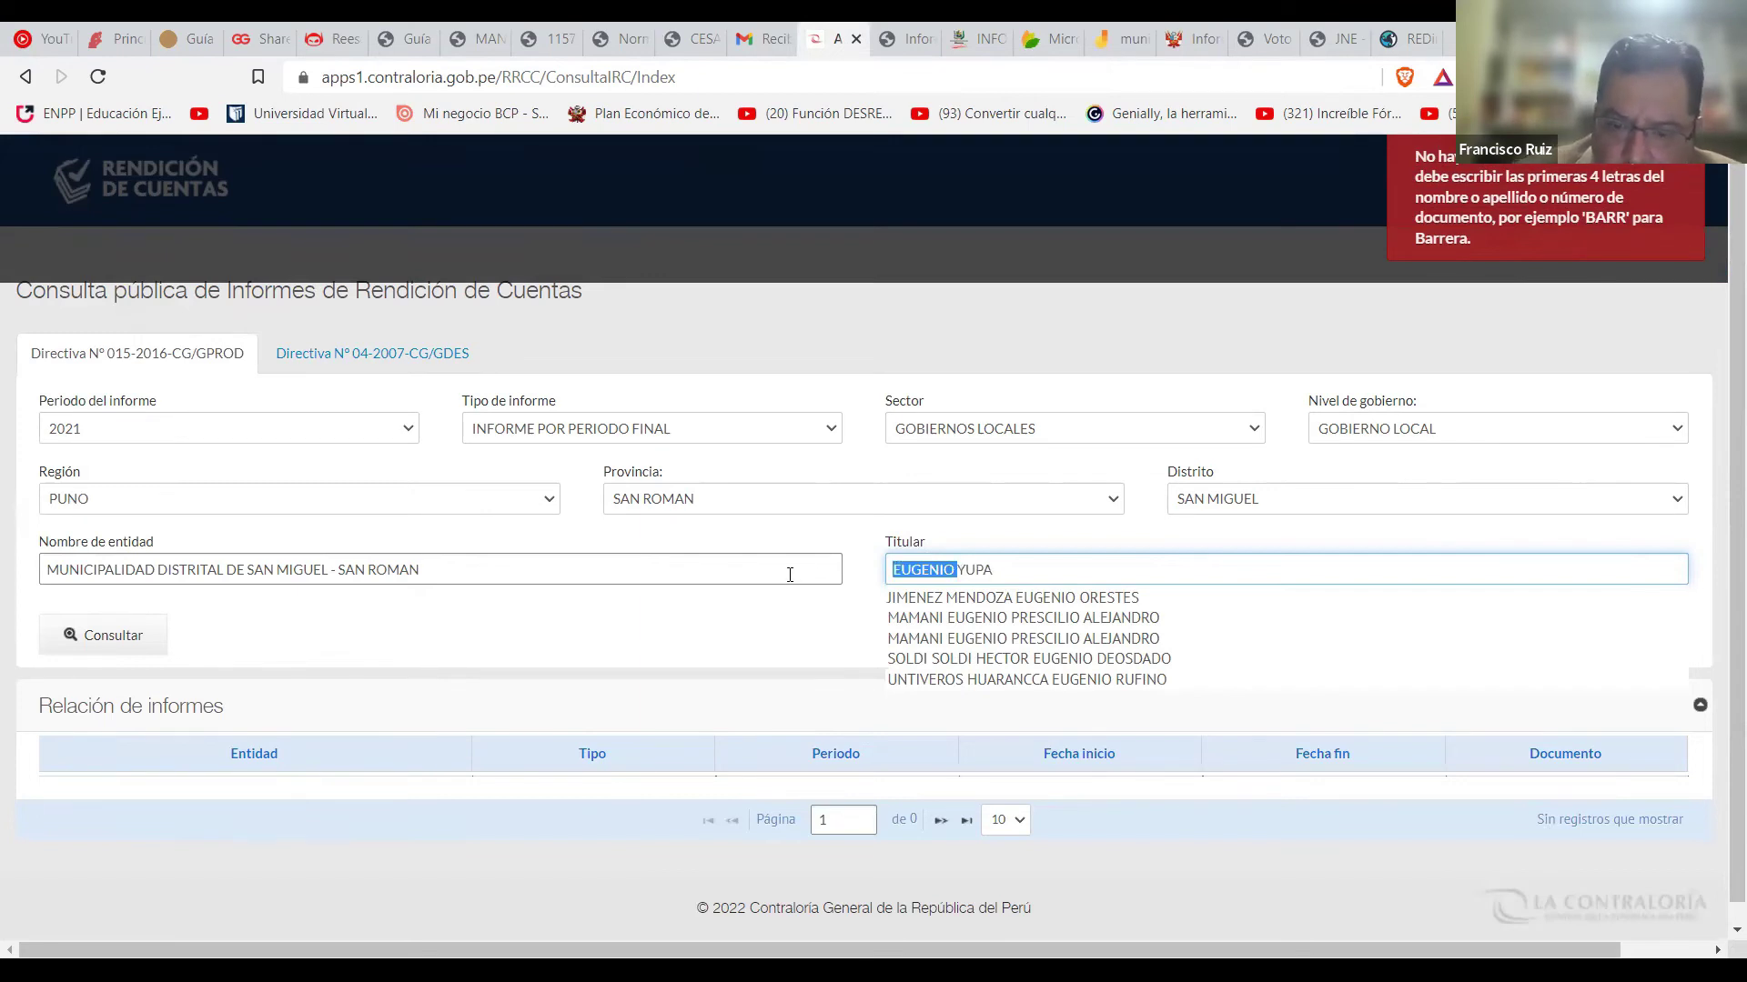
{"action": "key", "text": "Delete"}
{"action": "key", "text": "Delete"}
{"action": "type", "text": "Y"}
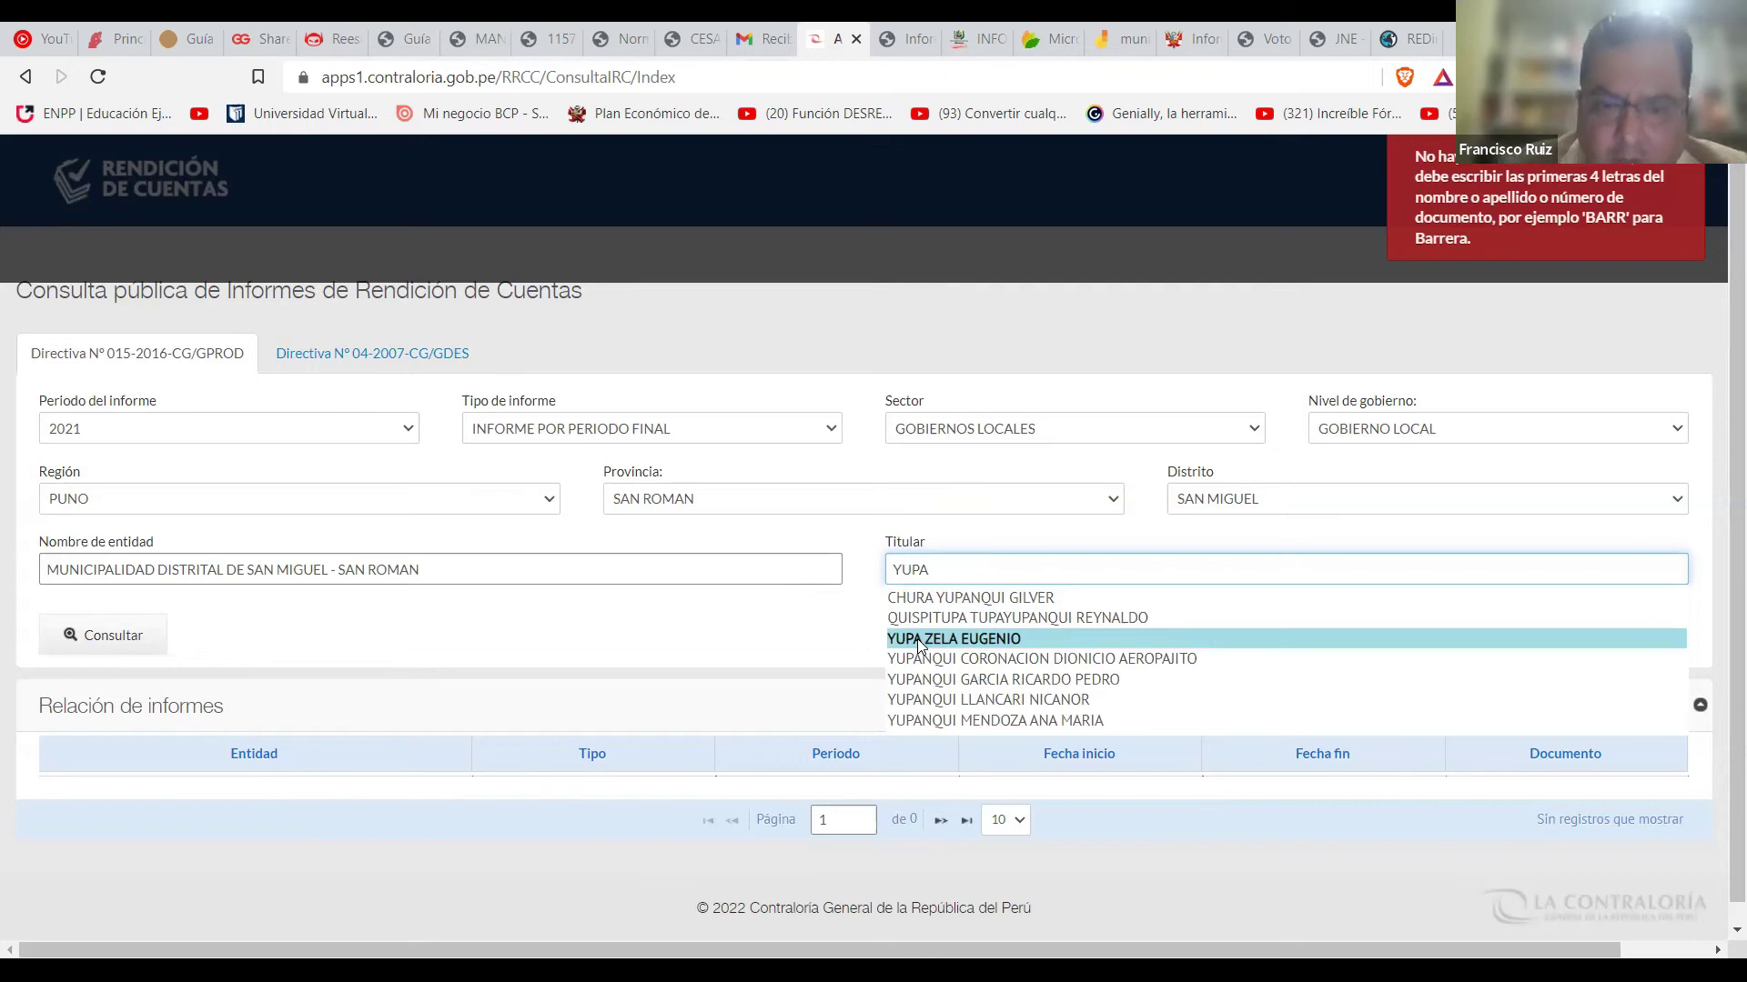
{"action": "left_click", "coordinate": [918, 644]}
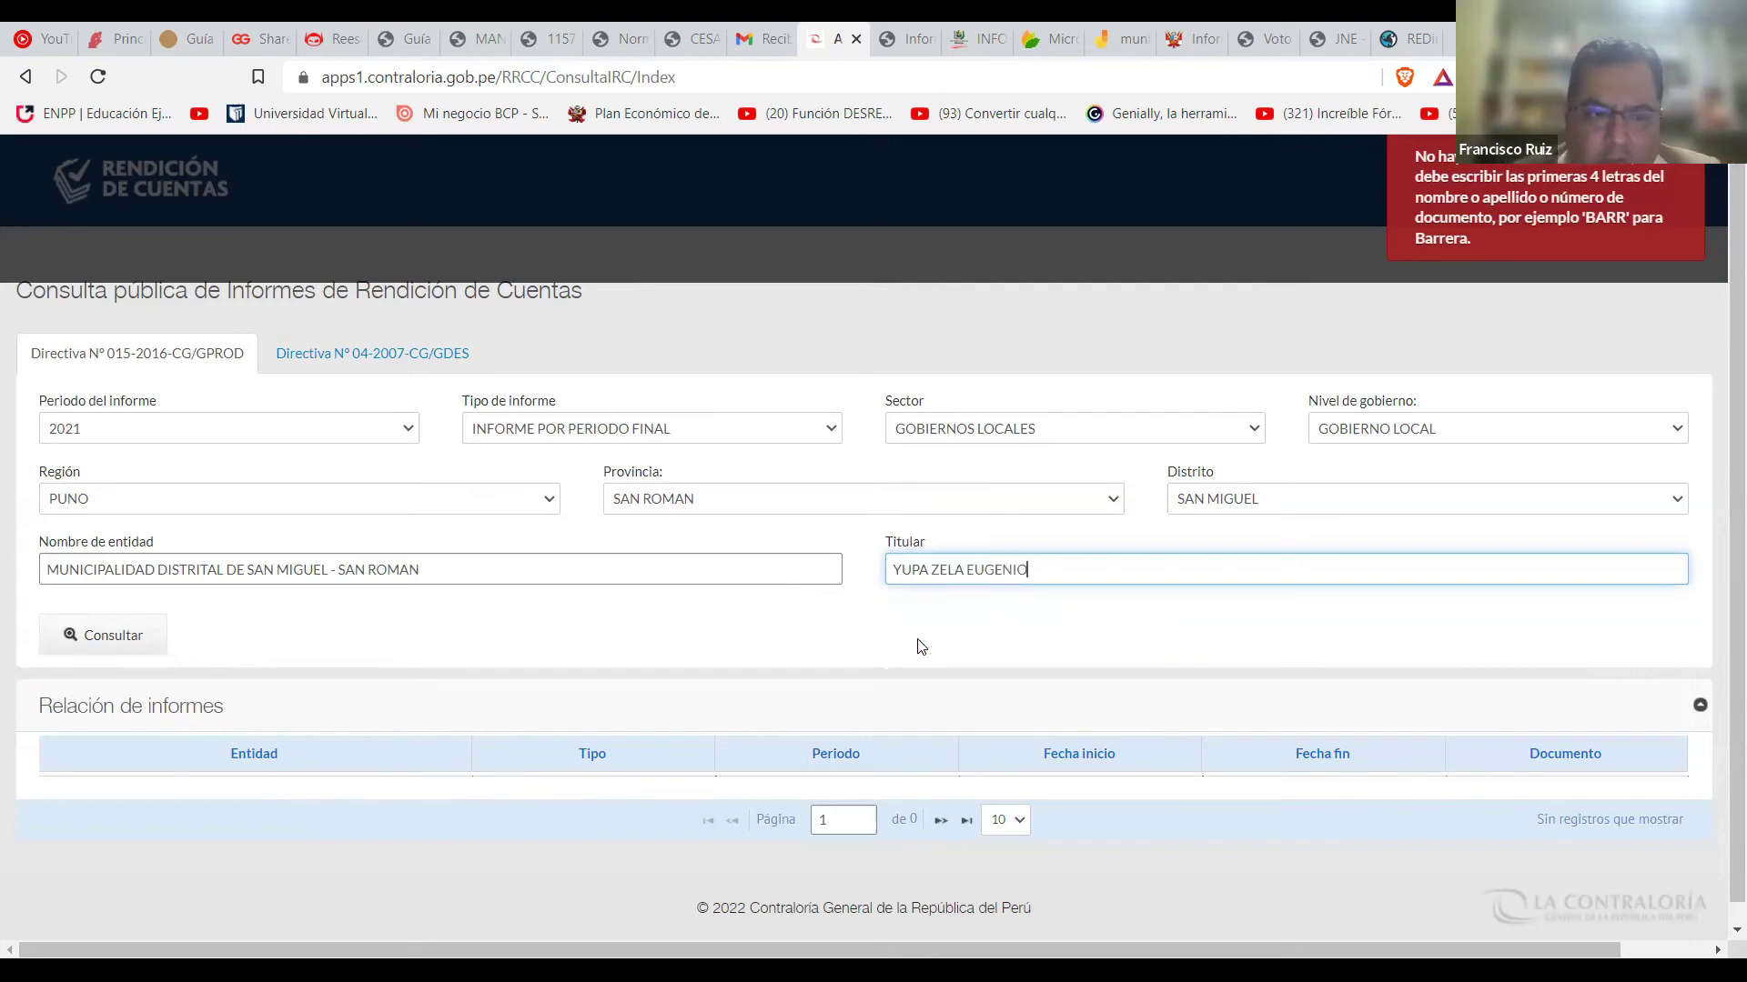
Query the San Miguel municipality's accountability reports for 2021 and again for 2020.
{"action": "left_click", "coordinate": [136, 634]}
{"action": "left_click", "coordinate": [127, 637]}
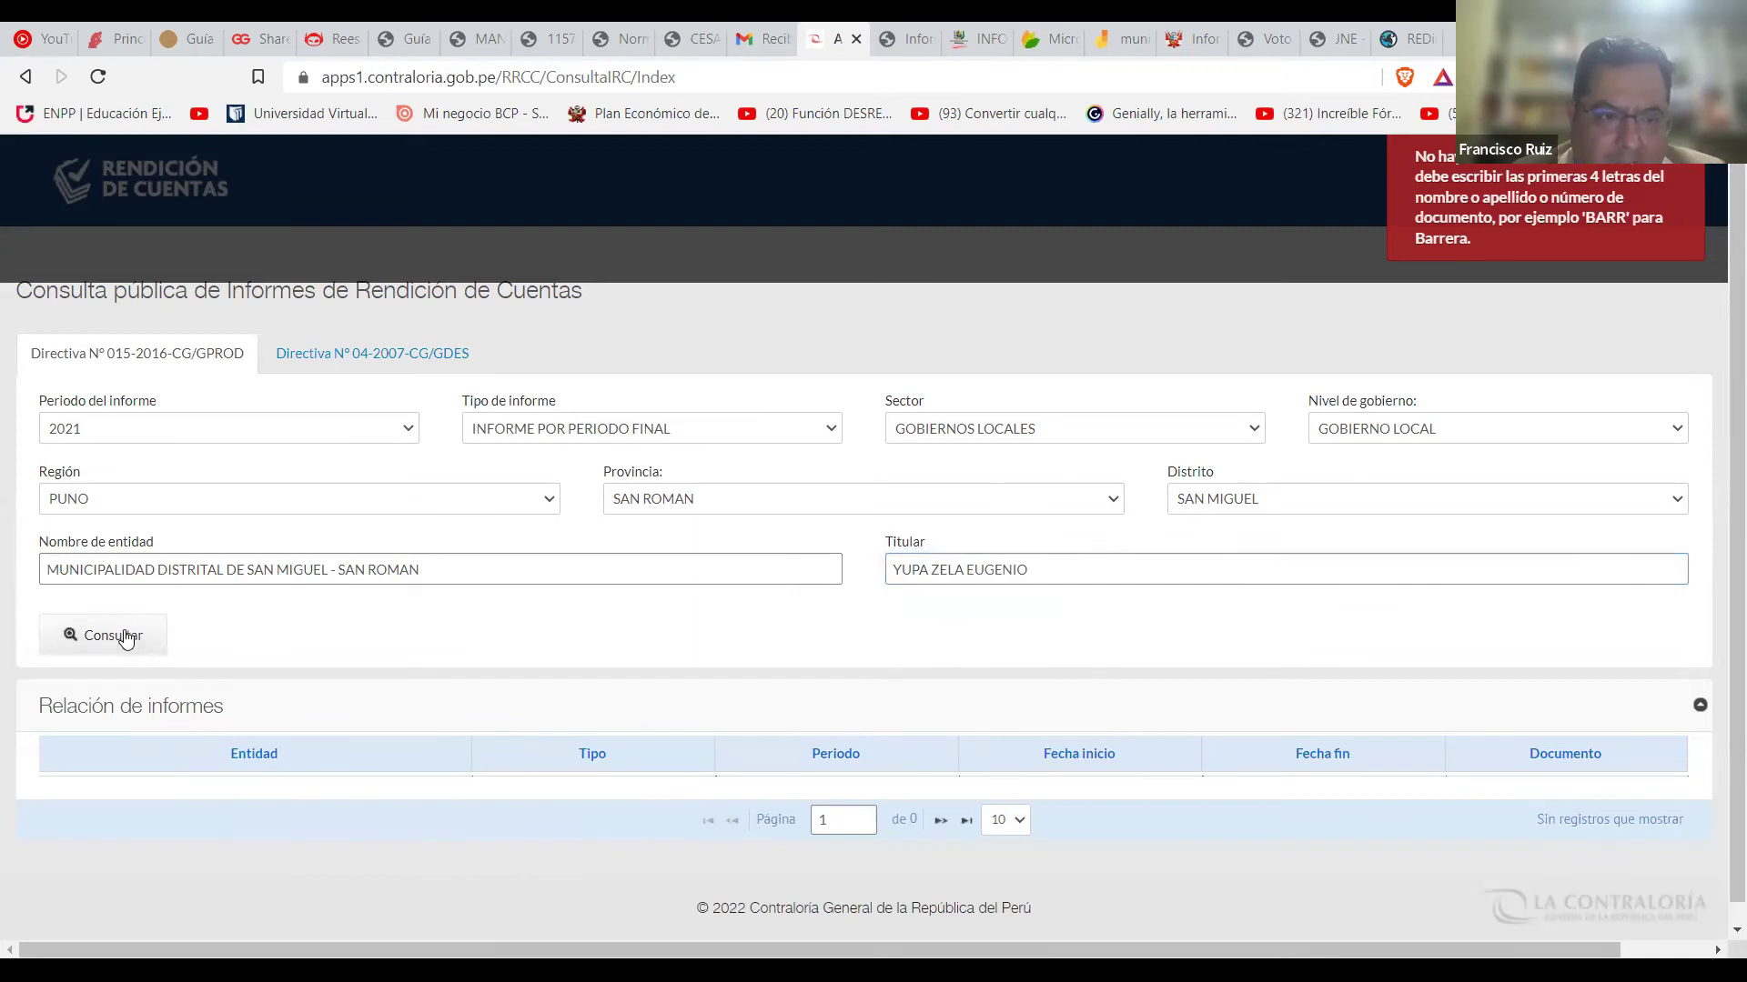
{"action": "left_click", "coordinate": [218, 435]}
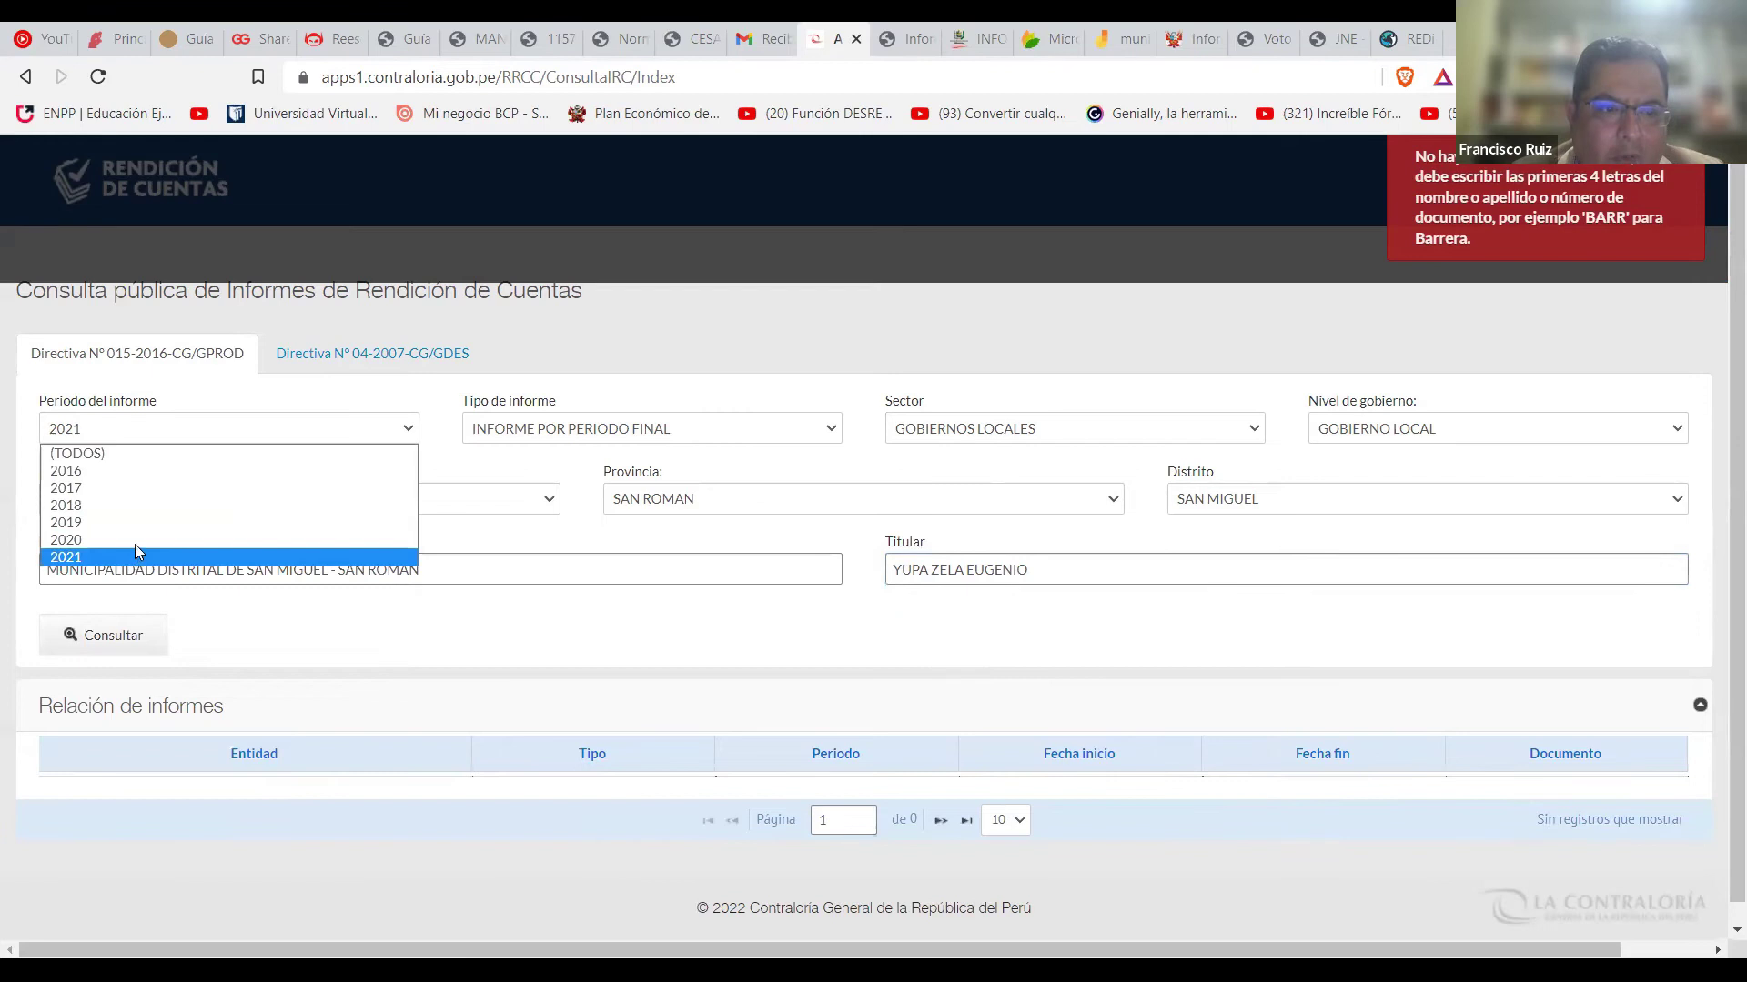
{"action": "left_click", "coordinate": [136, 540]}
{"action": "left_click", "coordinate": [135, 642]}
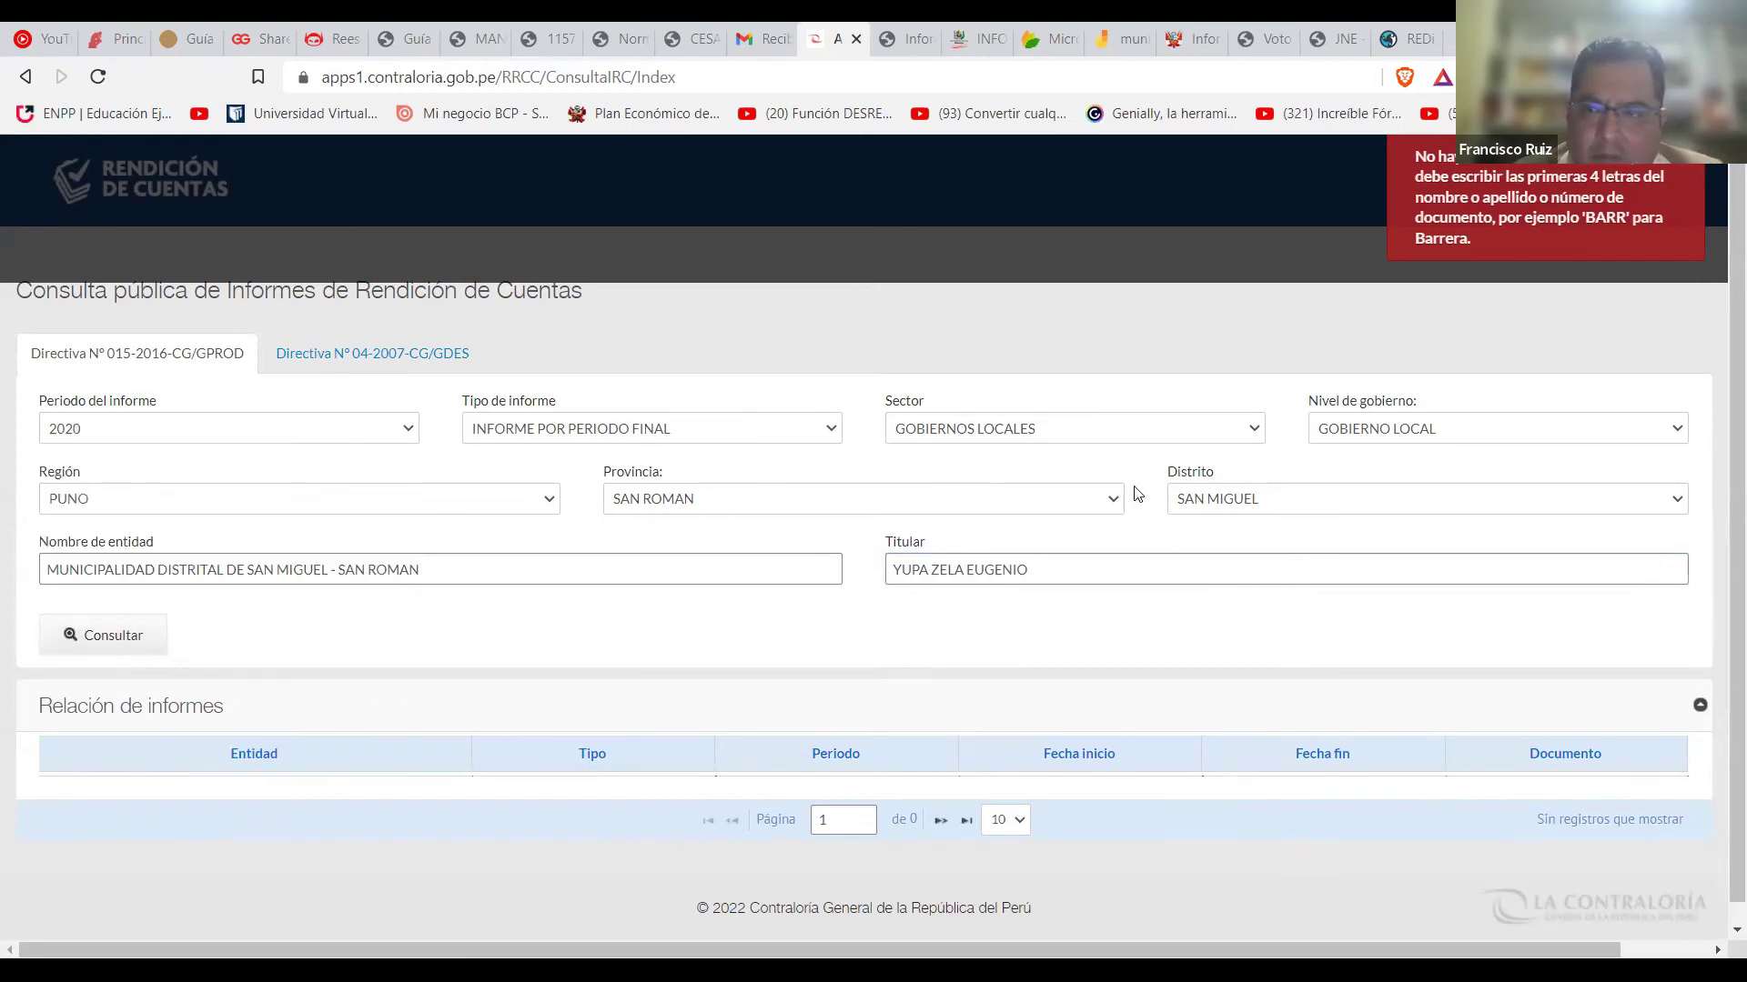
{"action": "left_click_drag", "start_coordinate": [1723, 314], "coordinate": [1721, 459]}
{"action": "scroll", "coordinate": [1712, 334], "scroll_direction": "up", "scroll_amount": 1}
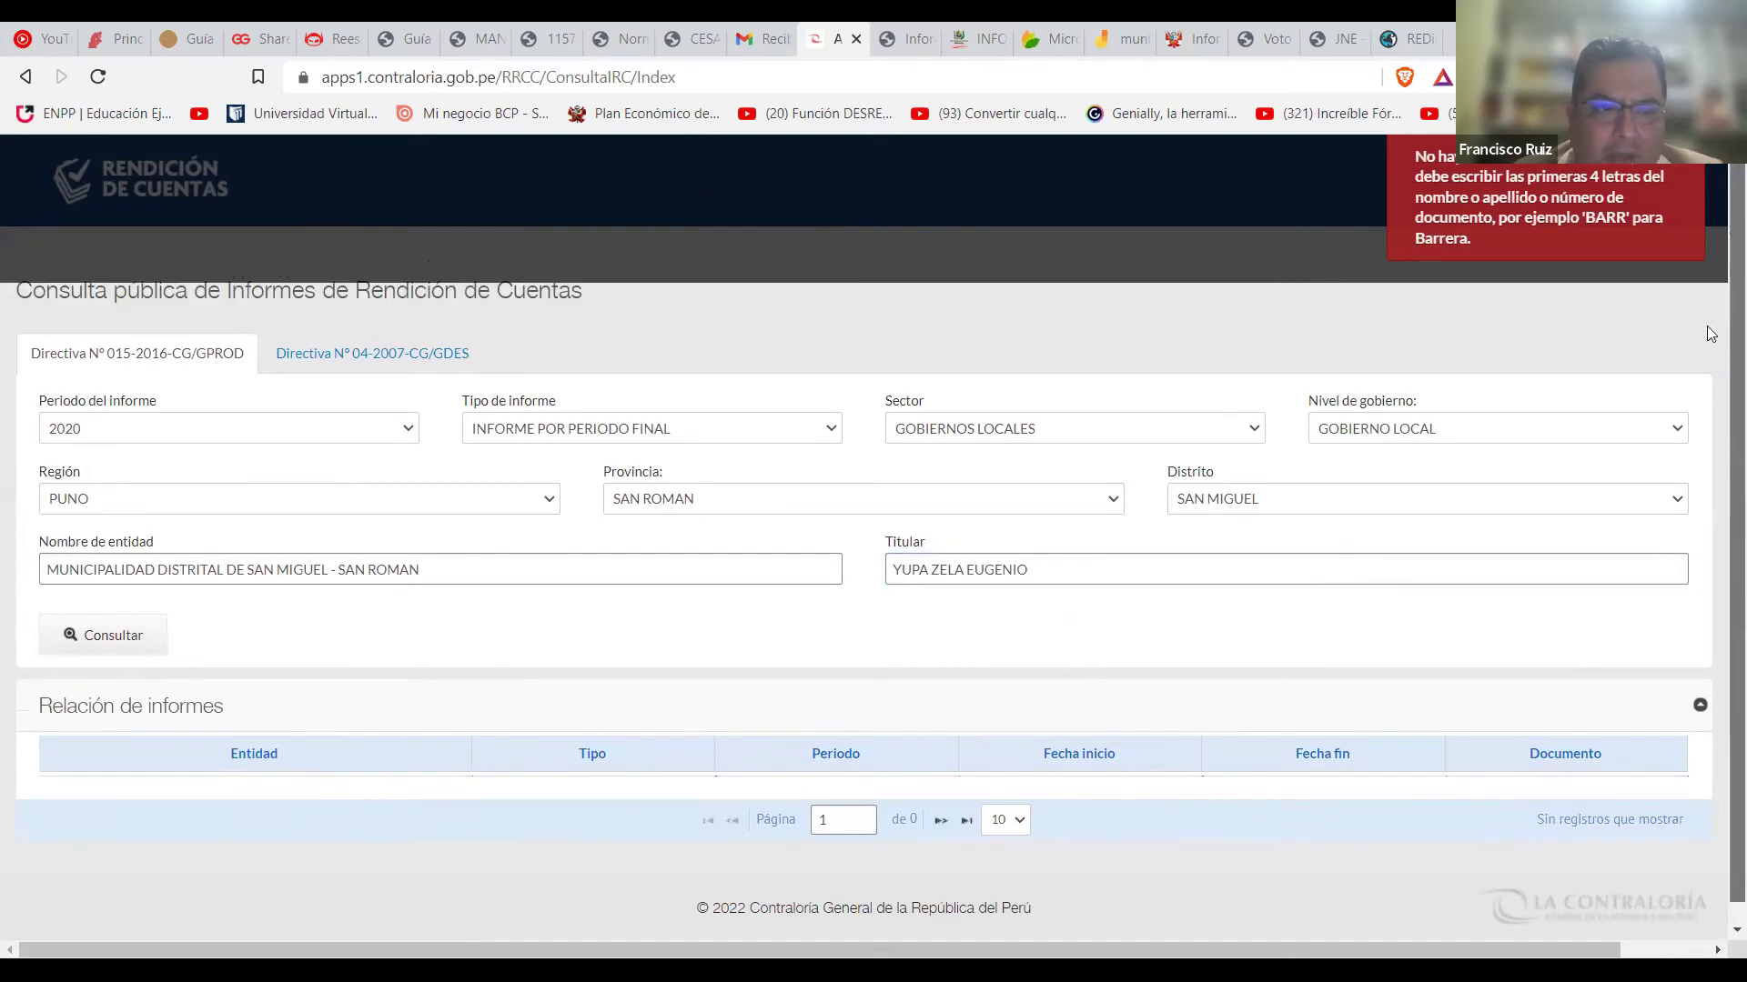
Set the report period to 2019 and the report type to (TODOS), and run the query.
{"action": "left_click", "coordinate": [378, 432]}
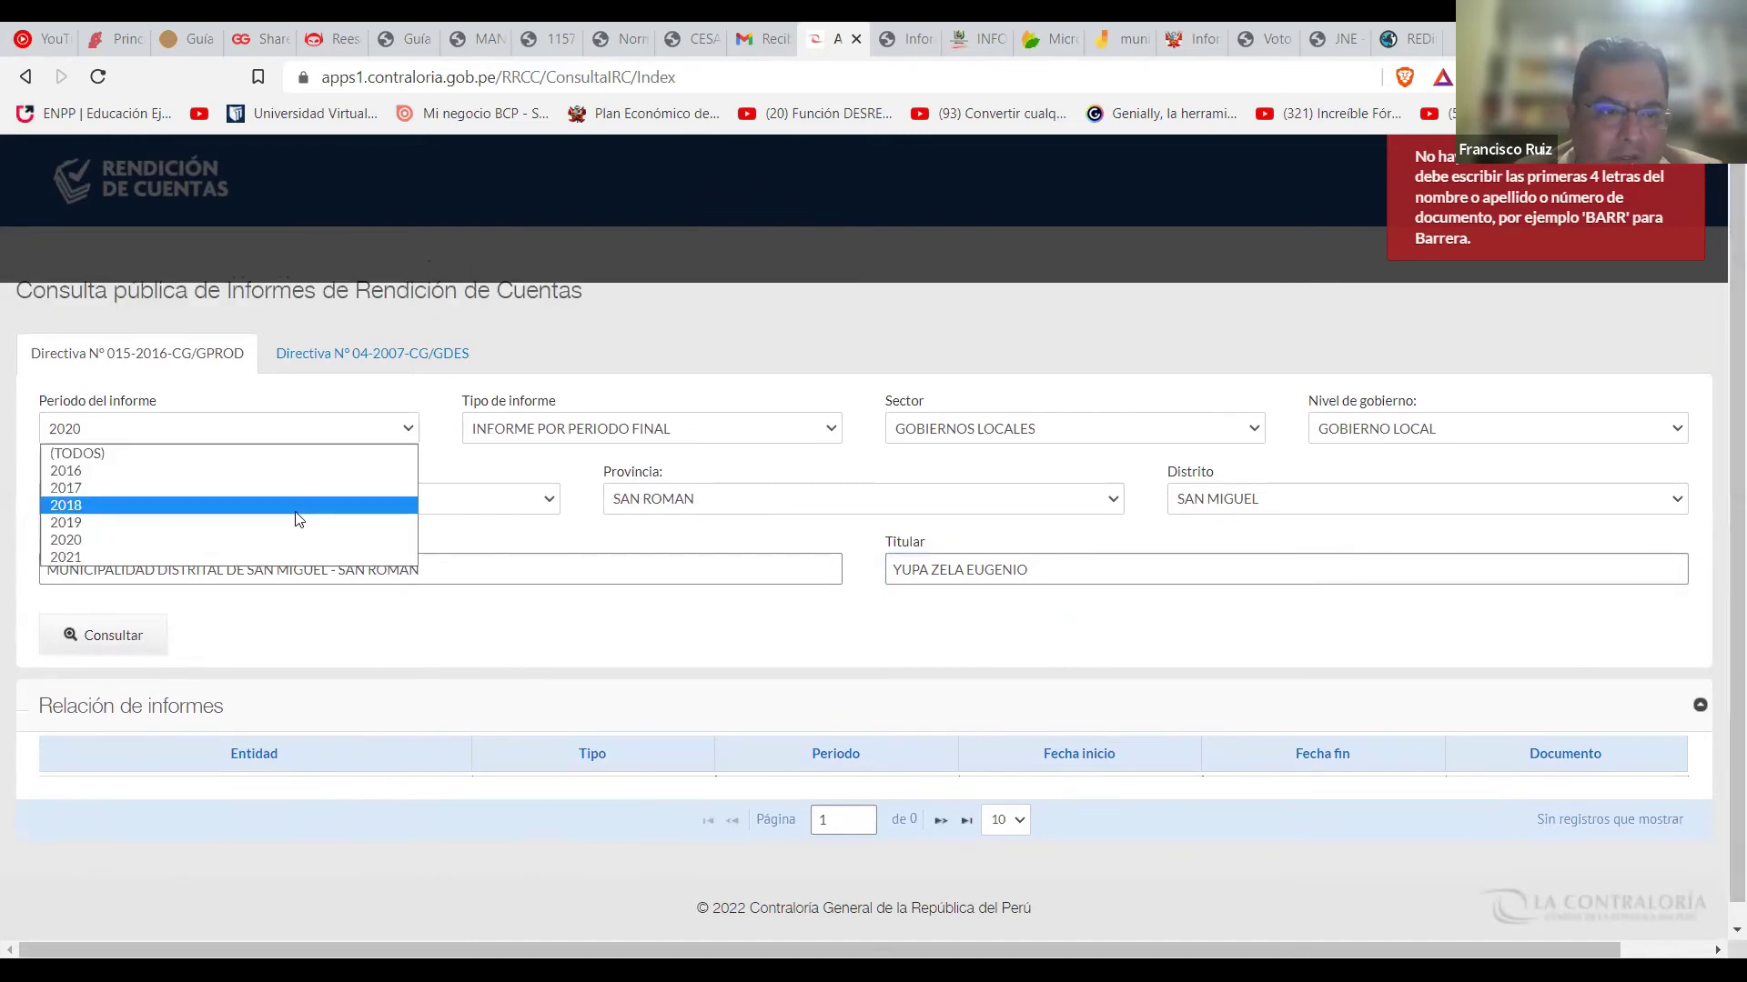
{"action": "left_click", "coordinate": [238, 534]}
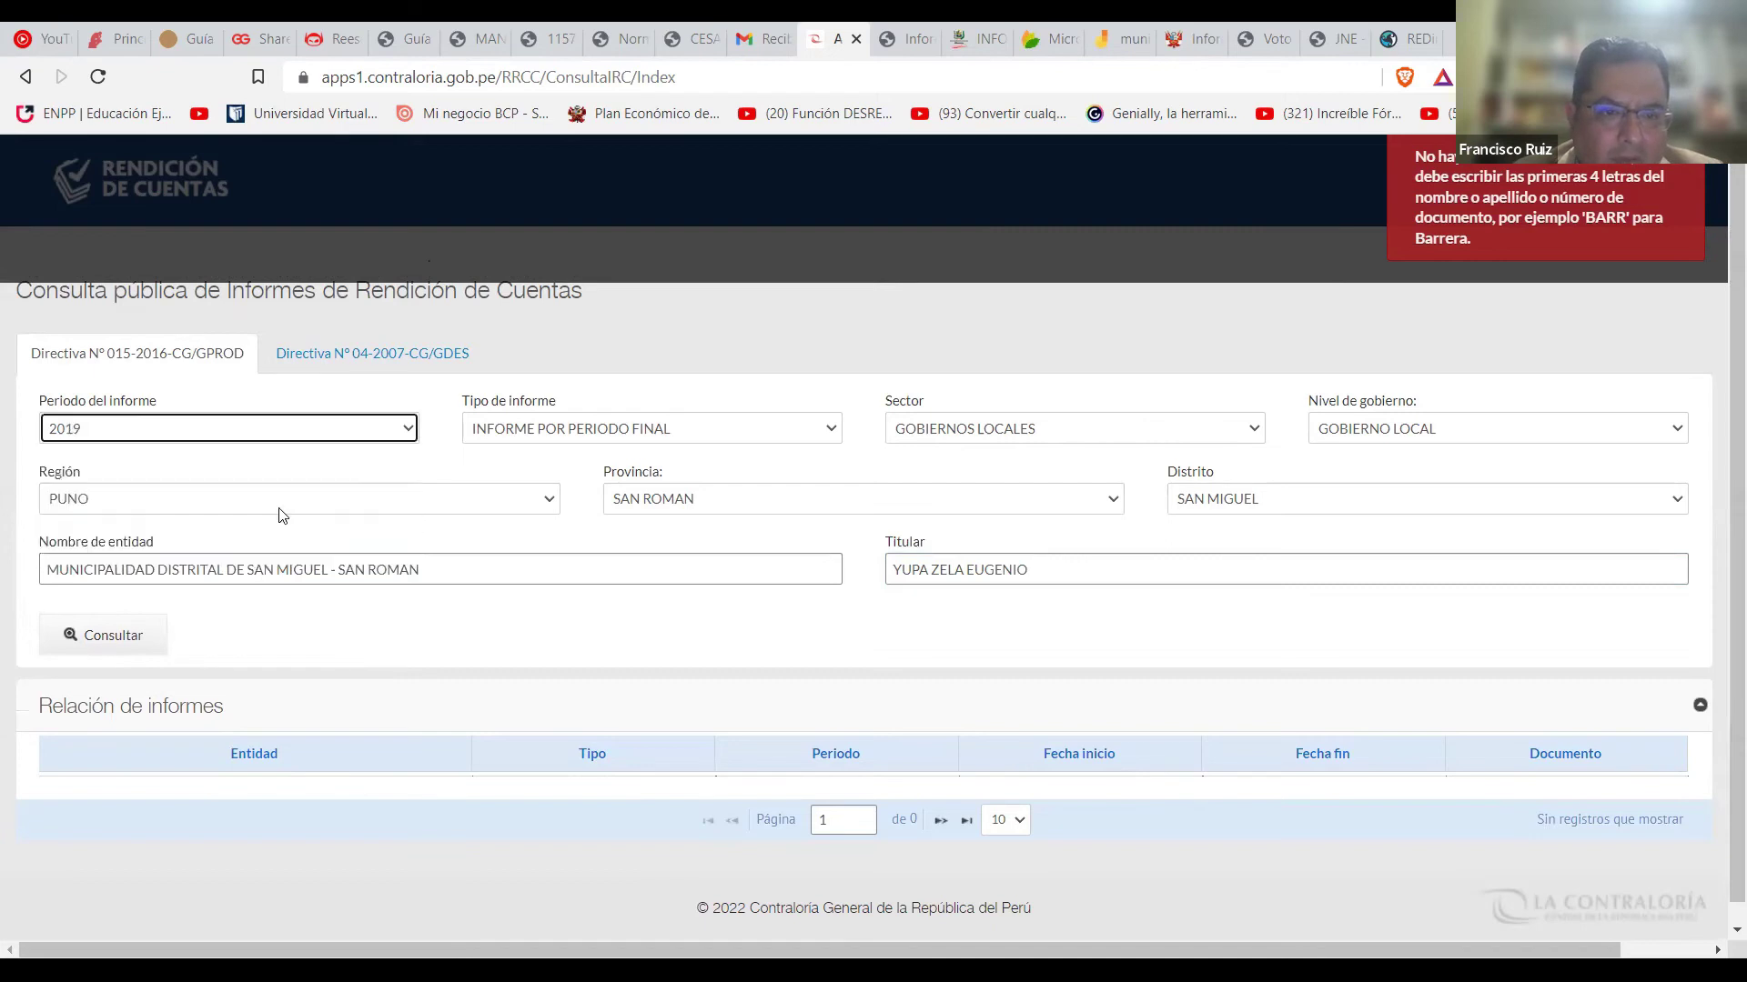
{"action": "left_click", "coordinate": [641, 430]}
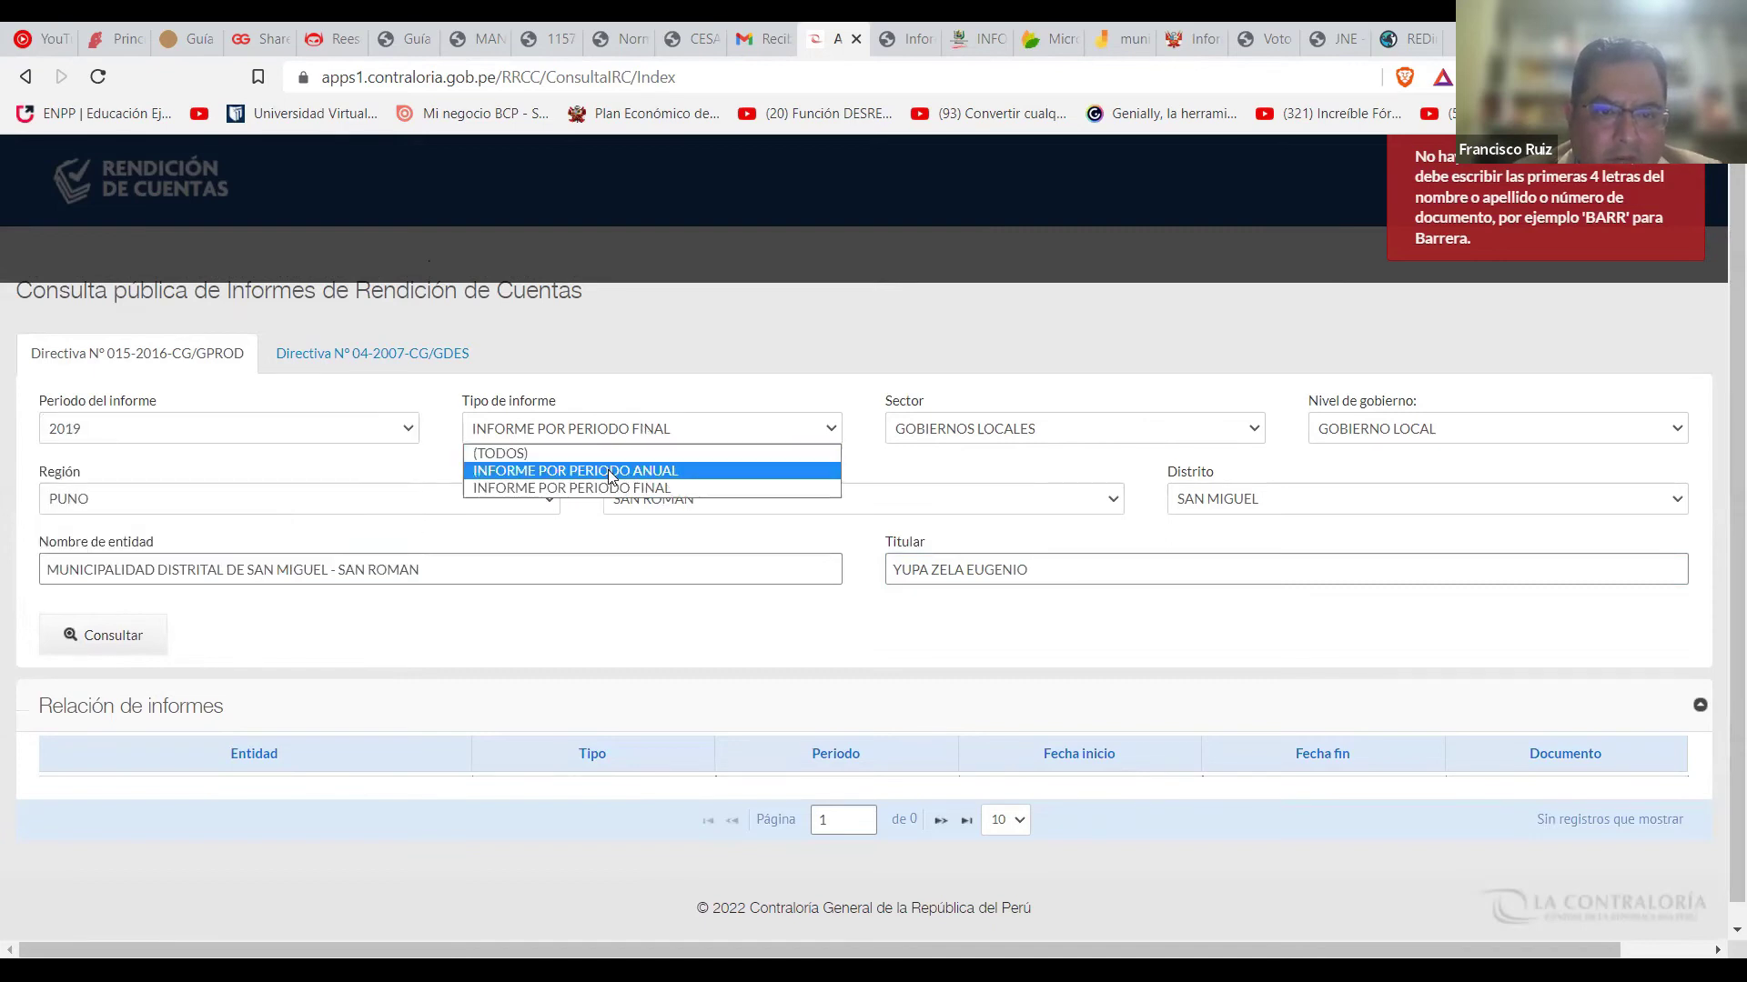
{"action": "left_click", "coordinate": [609, 470]}
{"action": "left_click", "coordinate": [605, 429]}
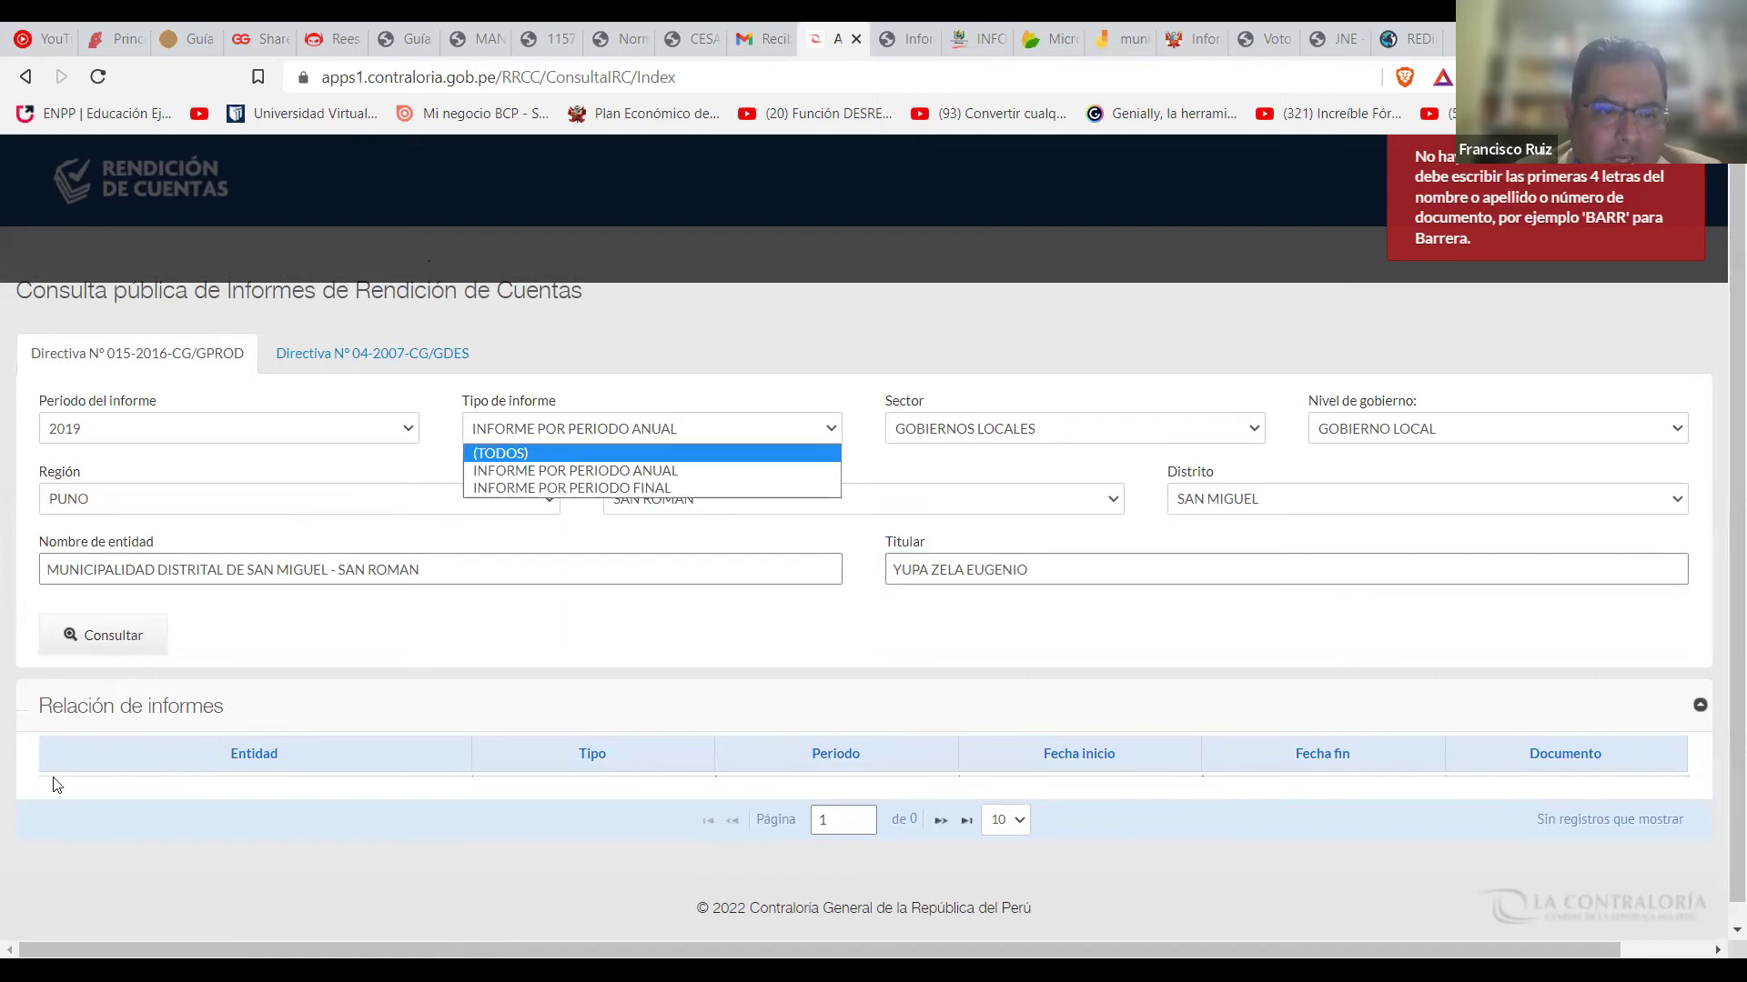
{"action": "key", "text": "Return"}
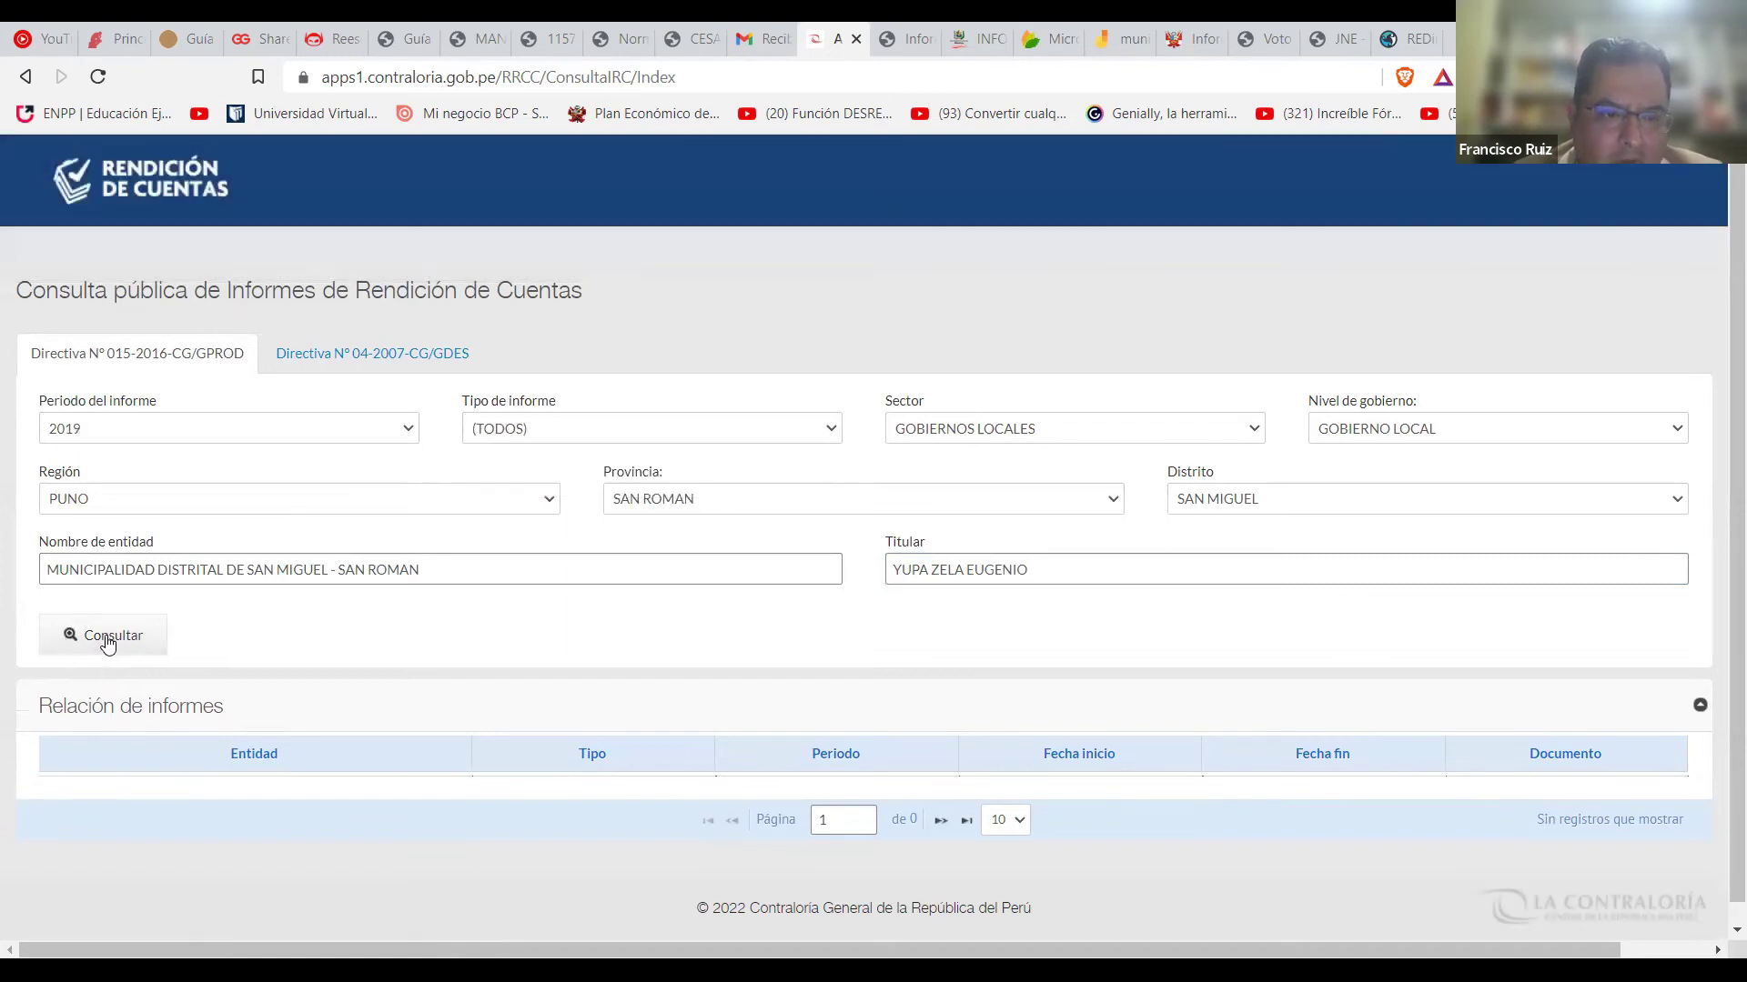
{"action": "left_click", "coordinate": [107, 641]}
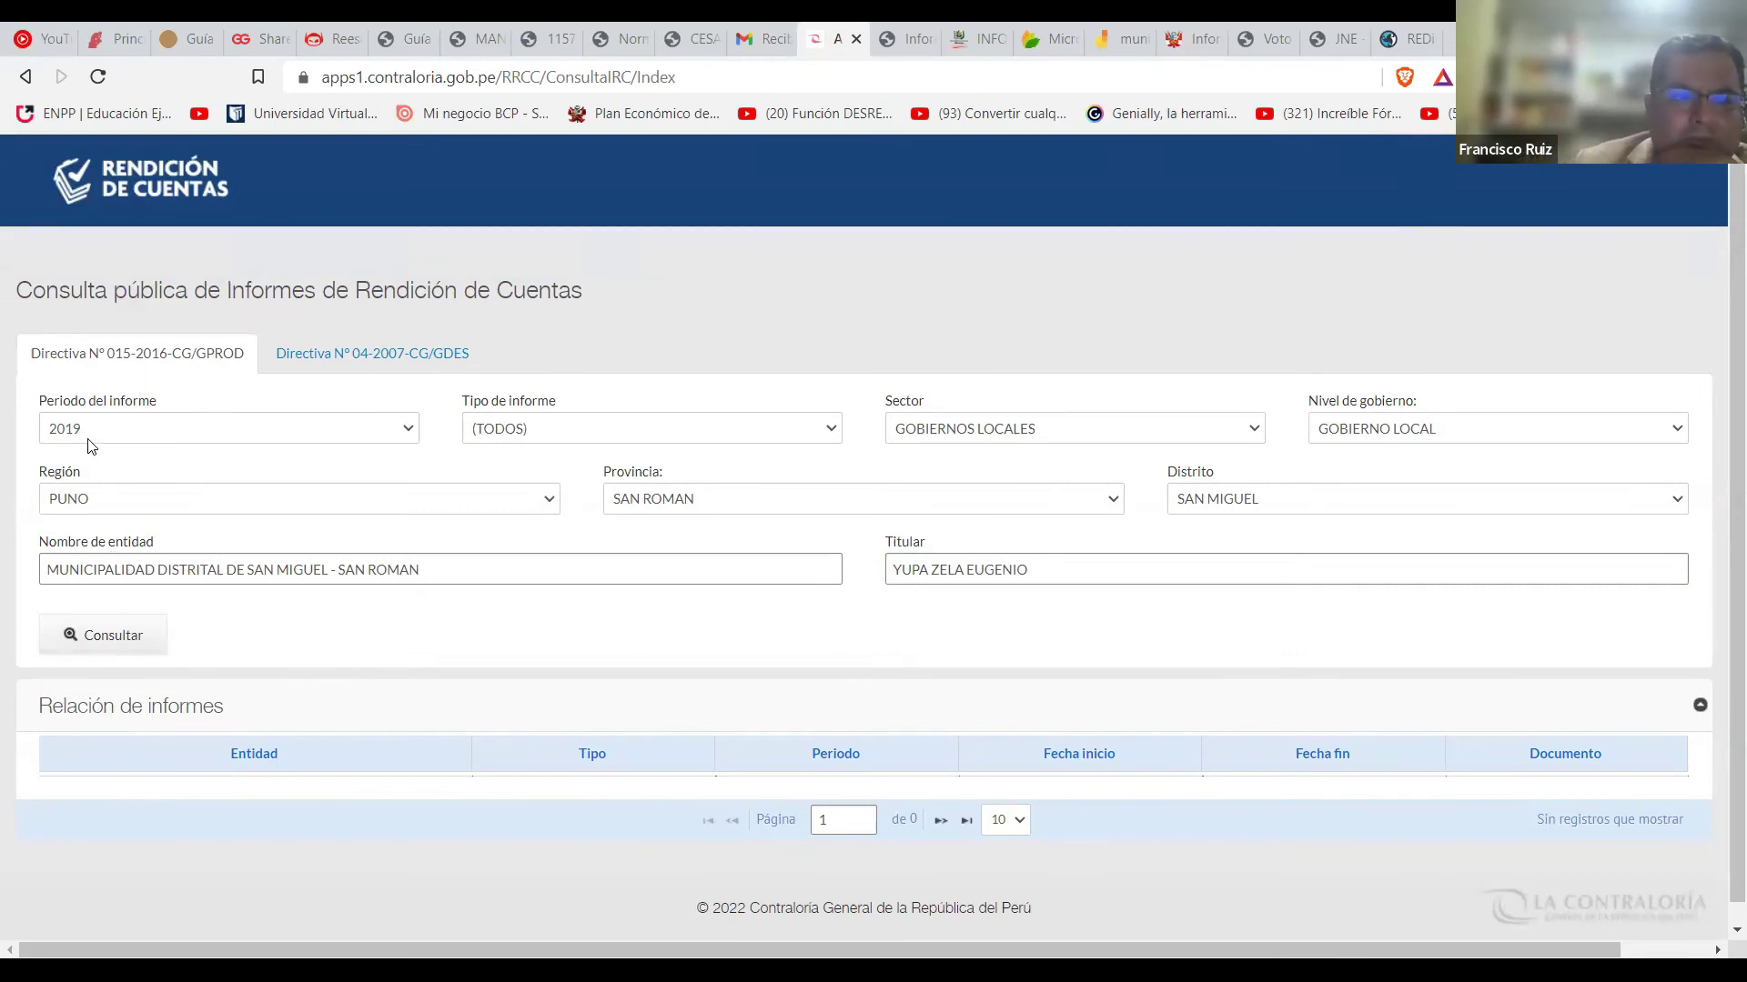
{"action": "left_click", "coordinate": [549, 433]}
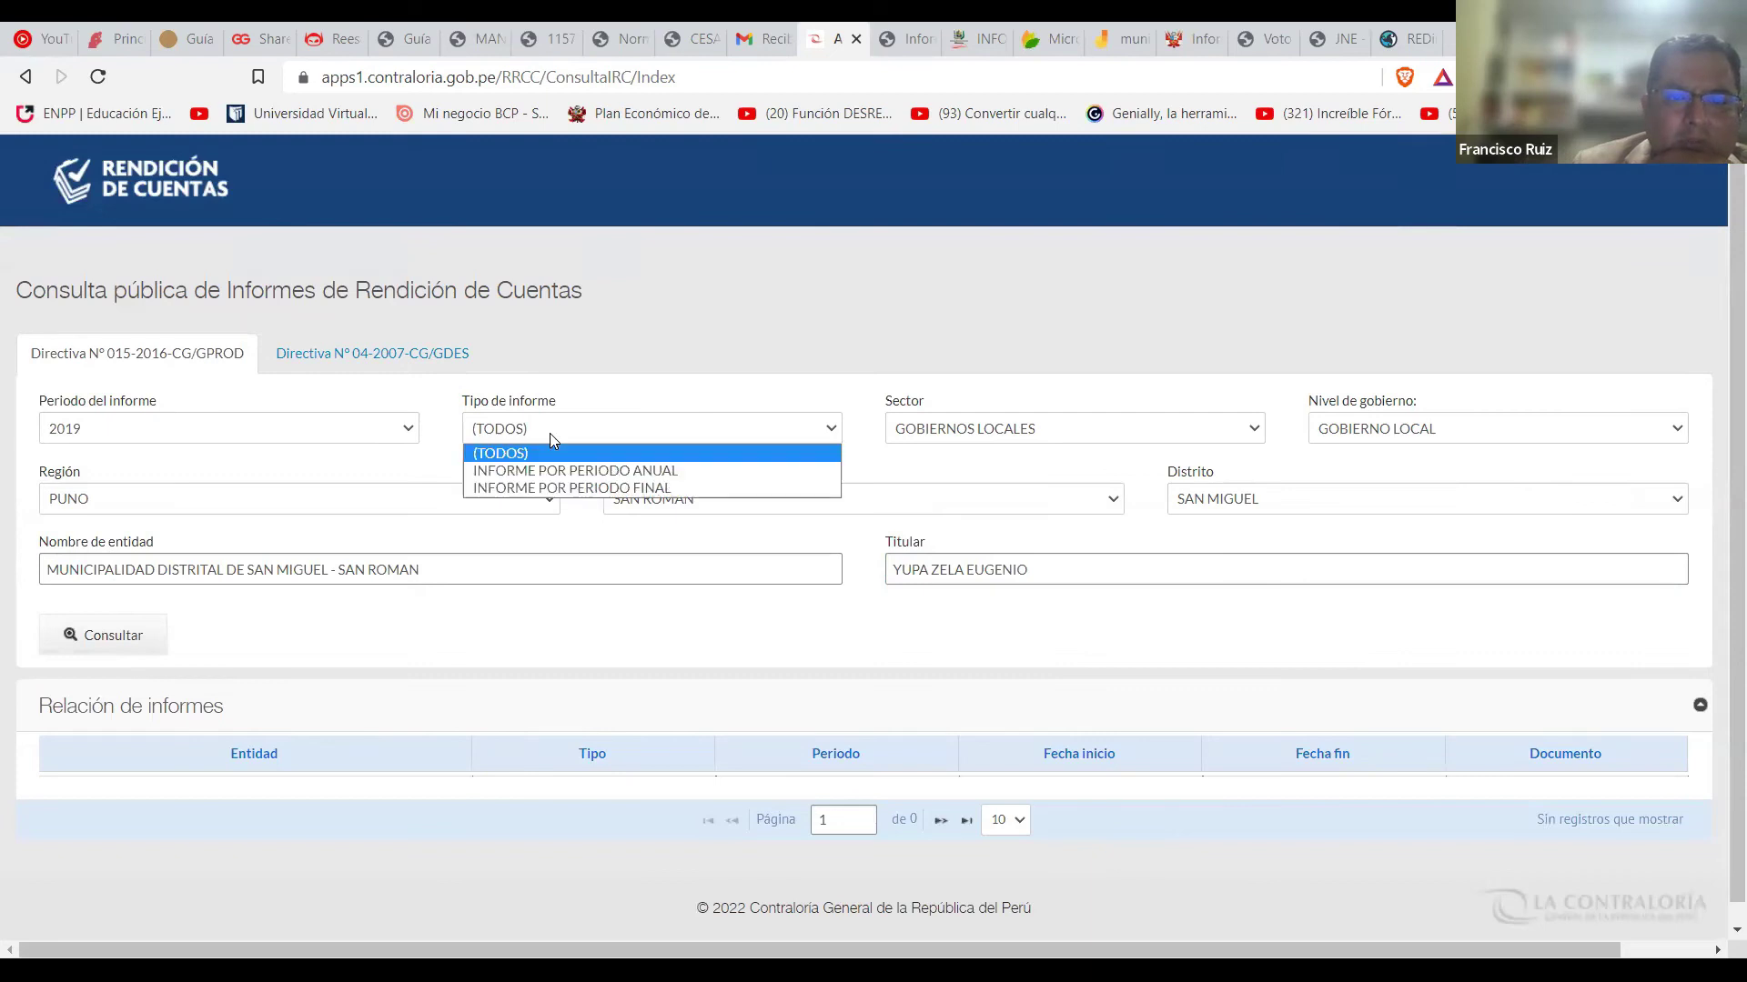
{"action": "right_click", "coordinate": [551, 434]}
{"action": "left_click", "coordinate": [1023, 428]}
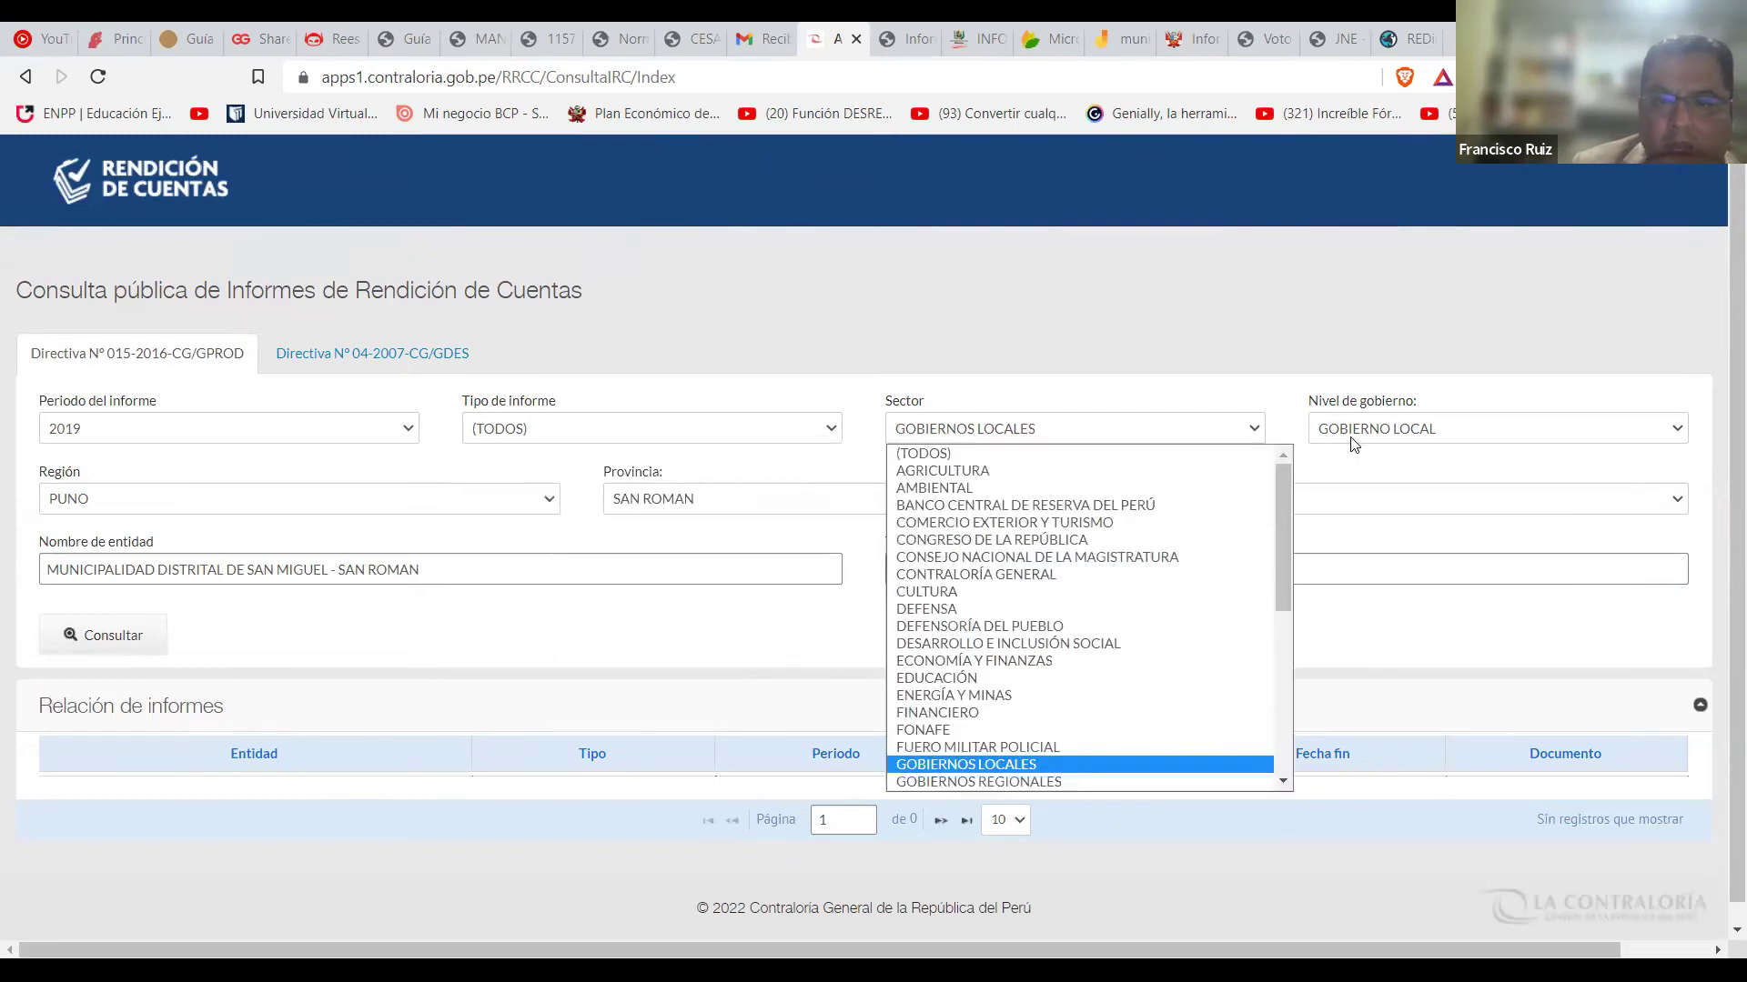
Change the location filters to region LIMA, province LIMA and district MIRAFLORES.
{"action": "left_click", "coordinate": [166, 498]}
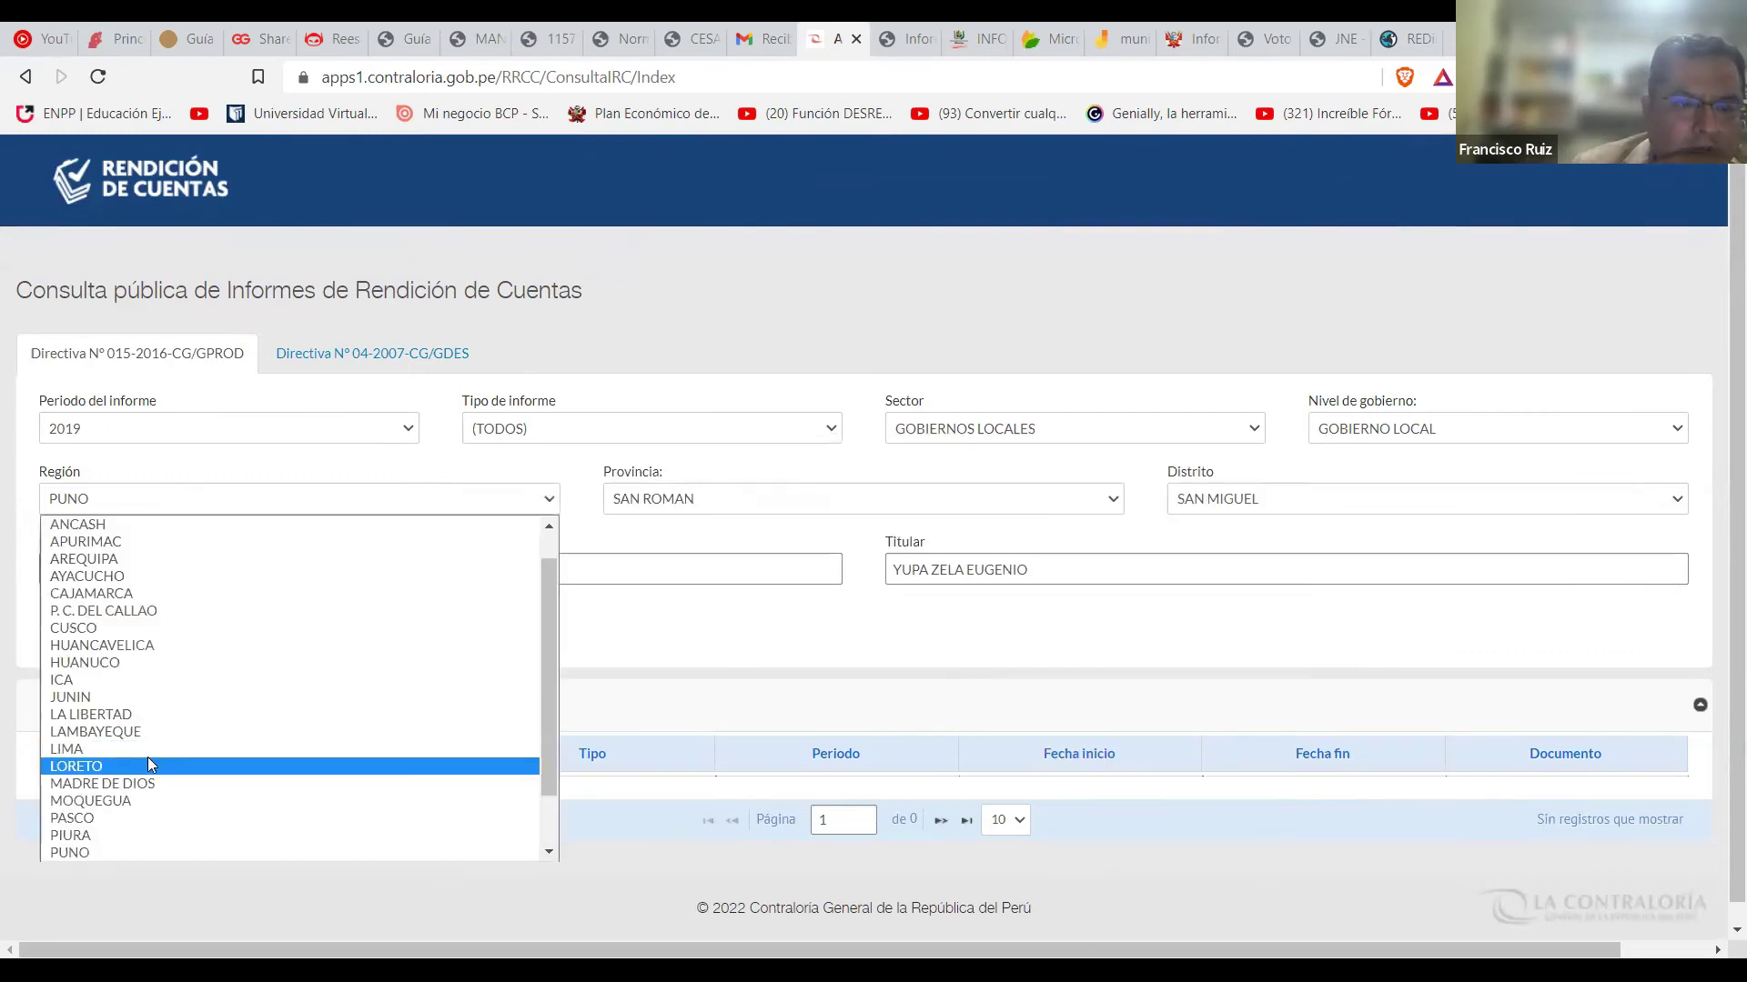
{"action": "left_click", "coordinate": [151, 756]}
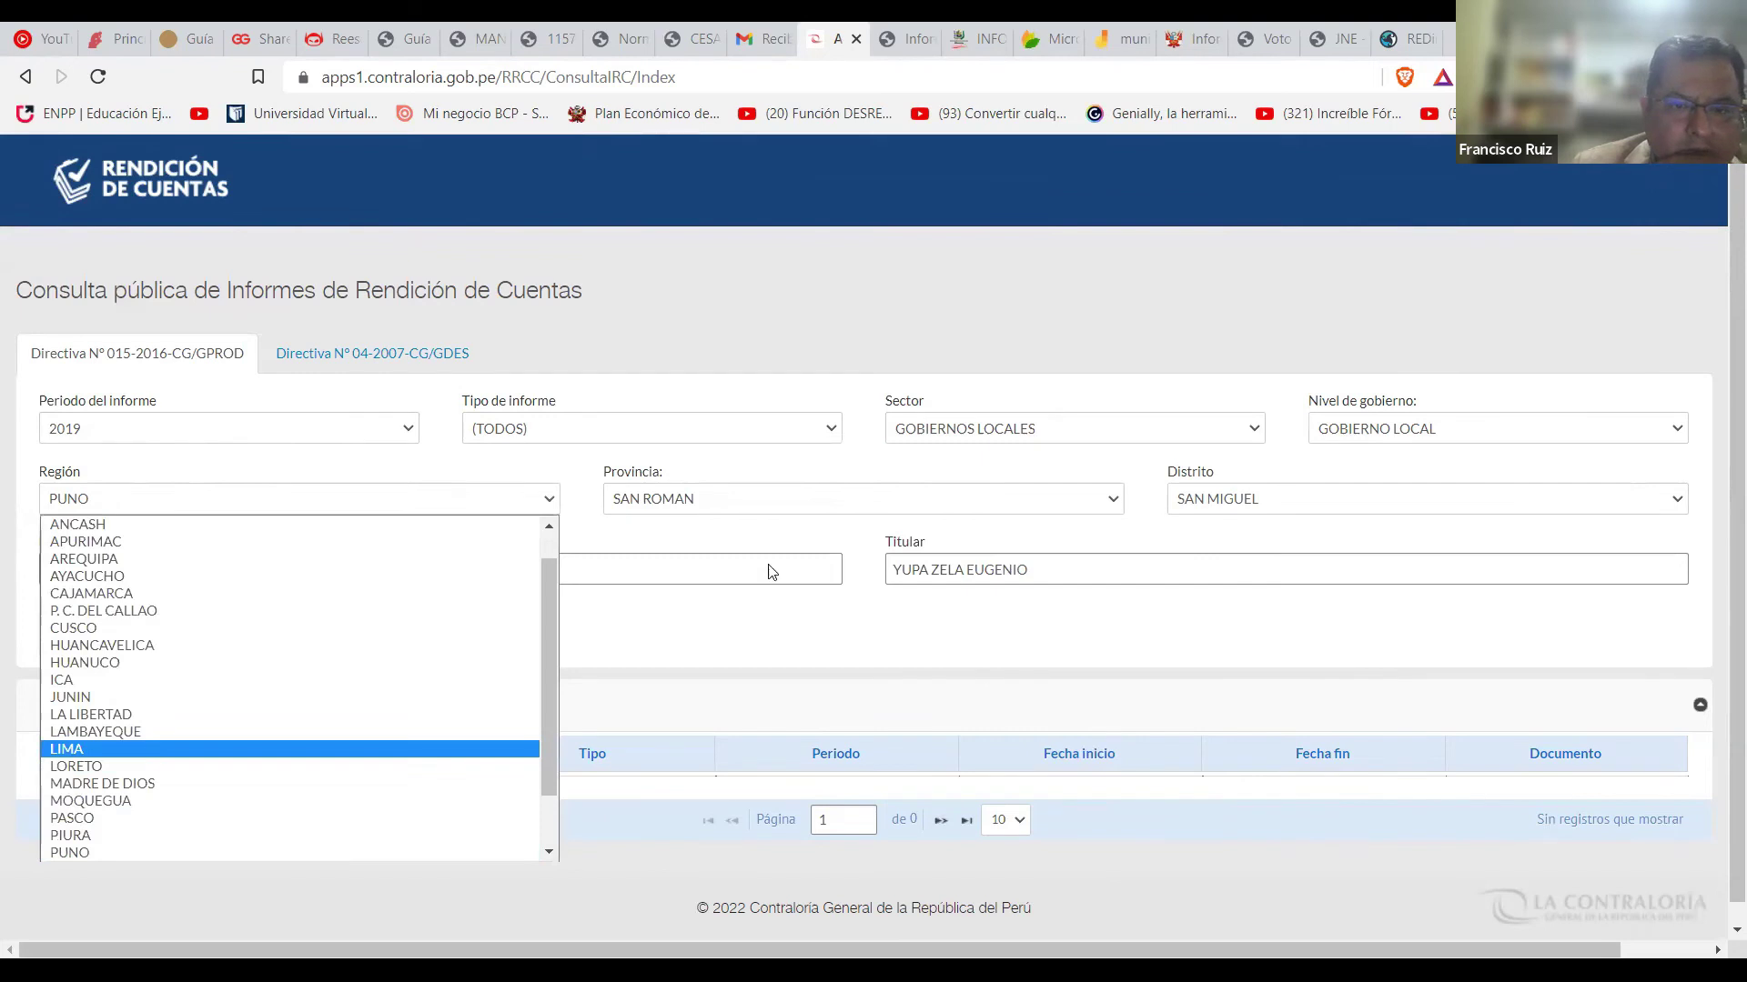
{"action": "left_click", "coordinate": [721, 503]}
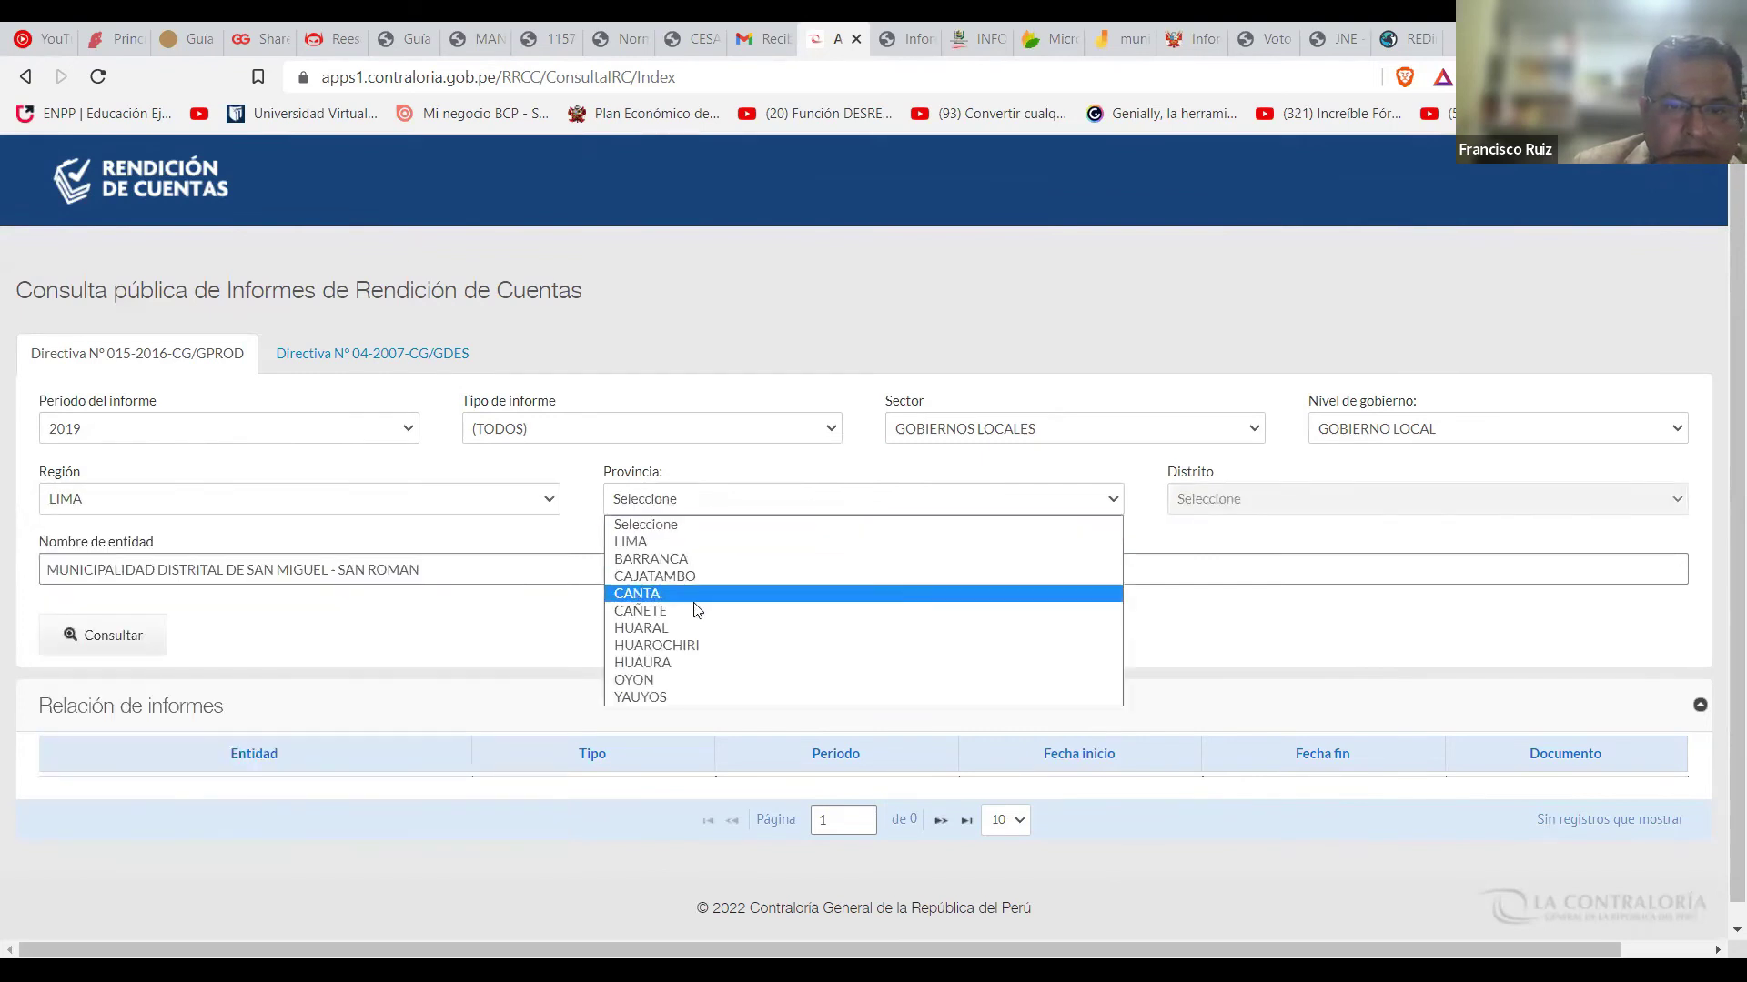
{"action": "left_click", "coordinate": [680, 546]}
{"action": "left_click", "coordinate": [1268, 506]}
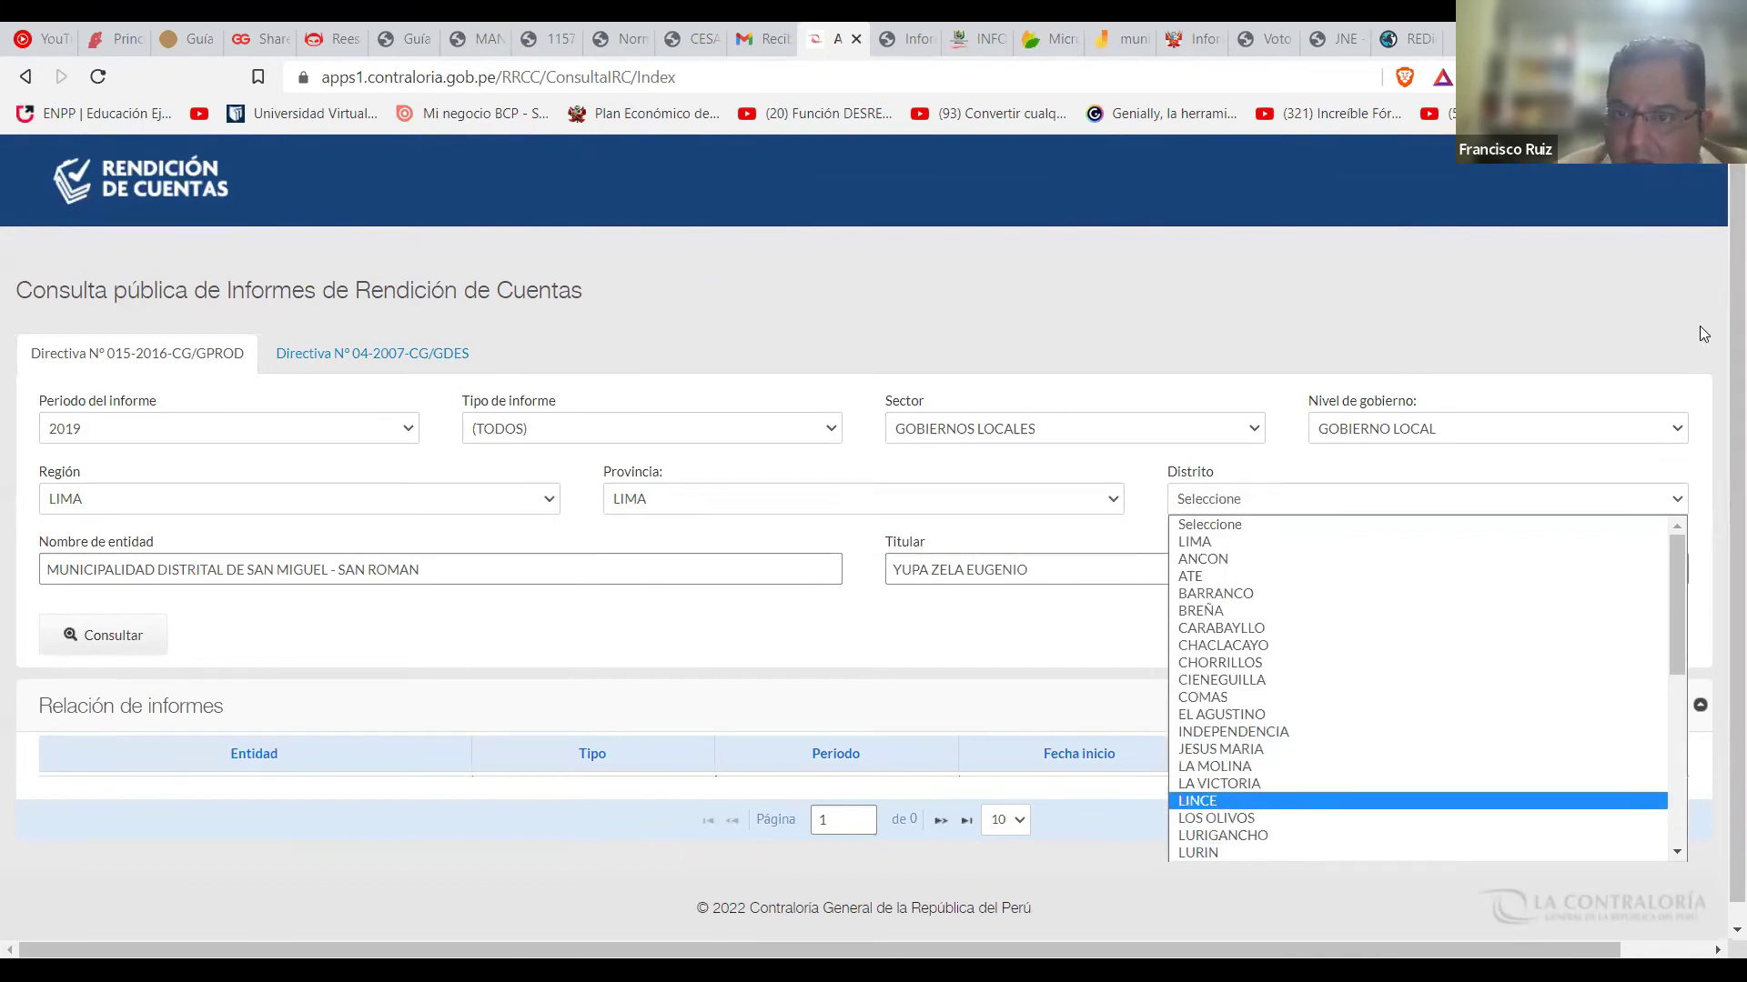
{"action": "left_click_drag", "start_coordinate": [1679, 544], "coordinate": [1679, 615]}
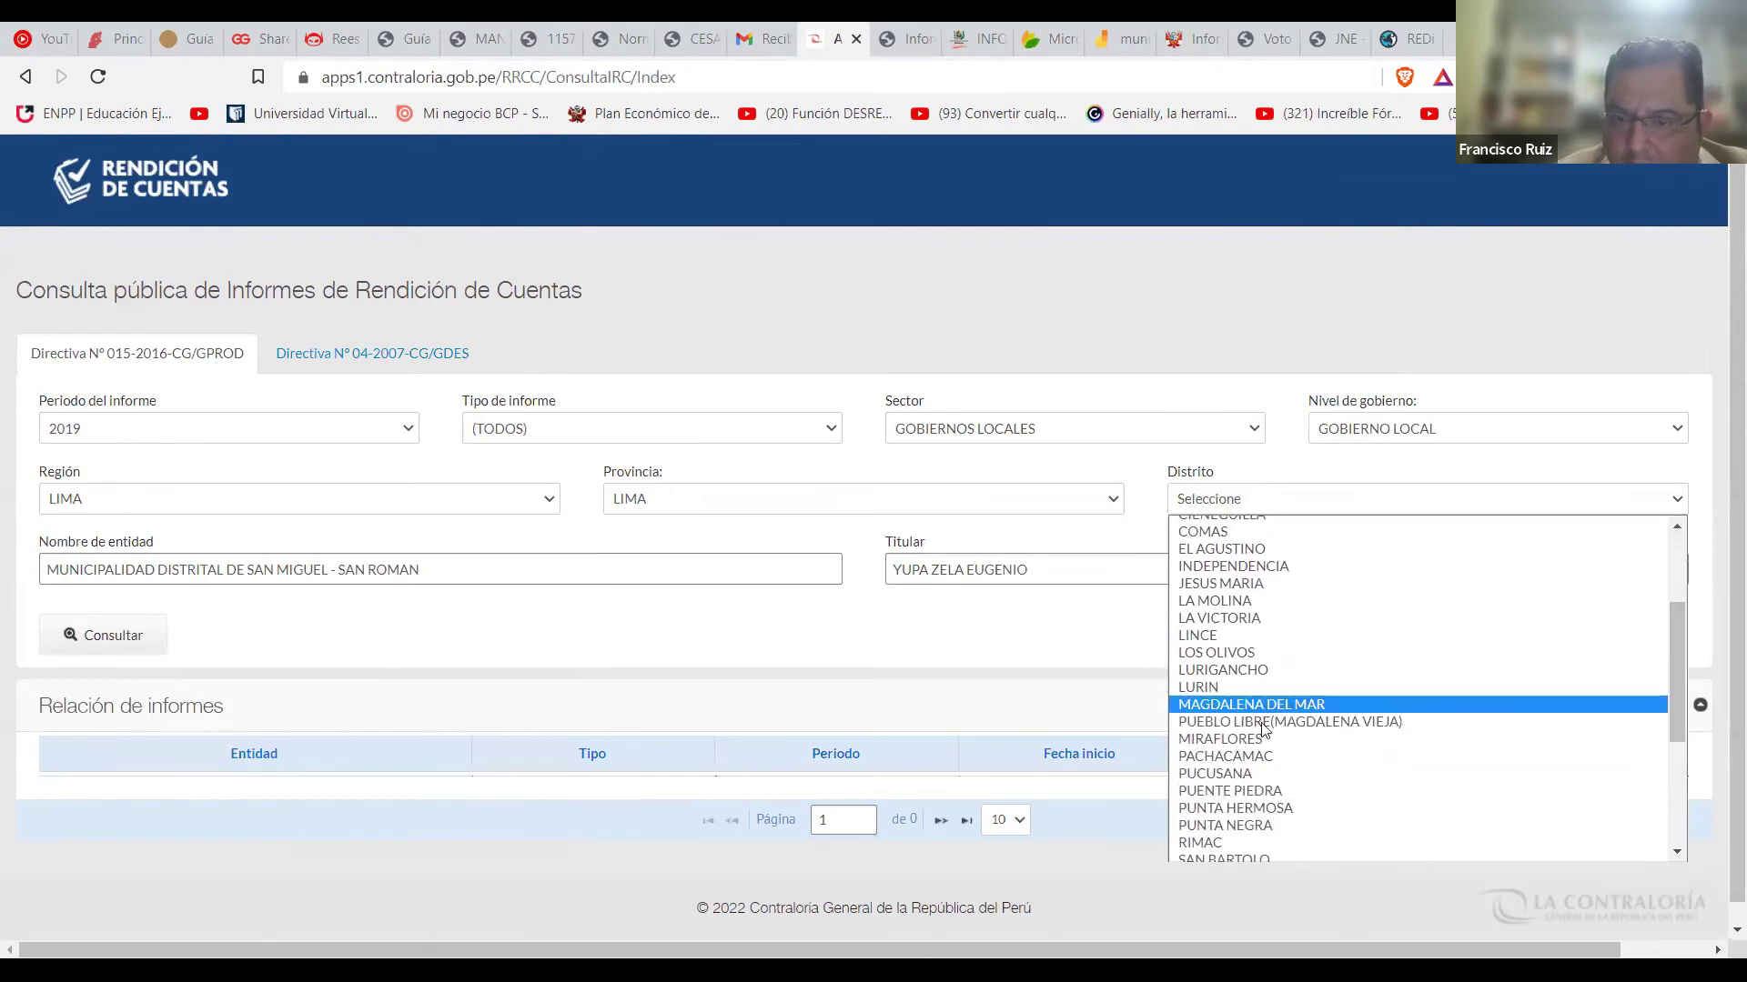
{"action": "left_click", "coordinate": [1236, 742]}
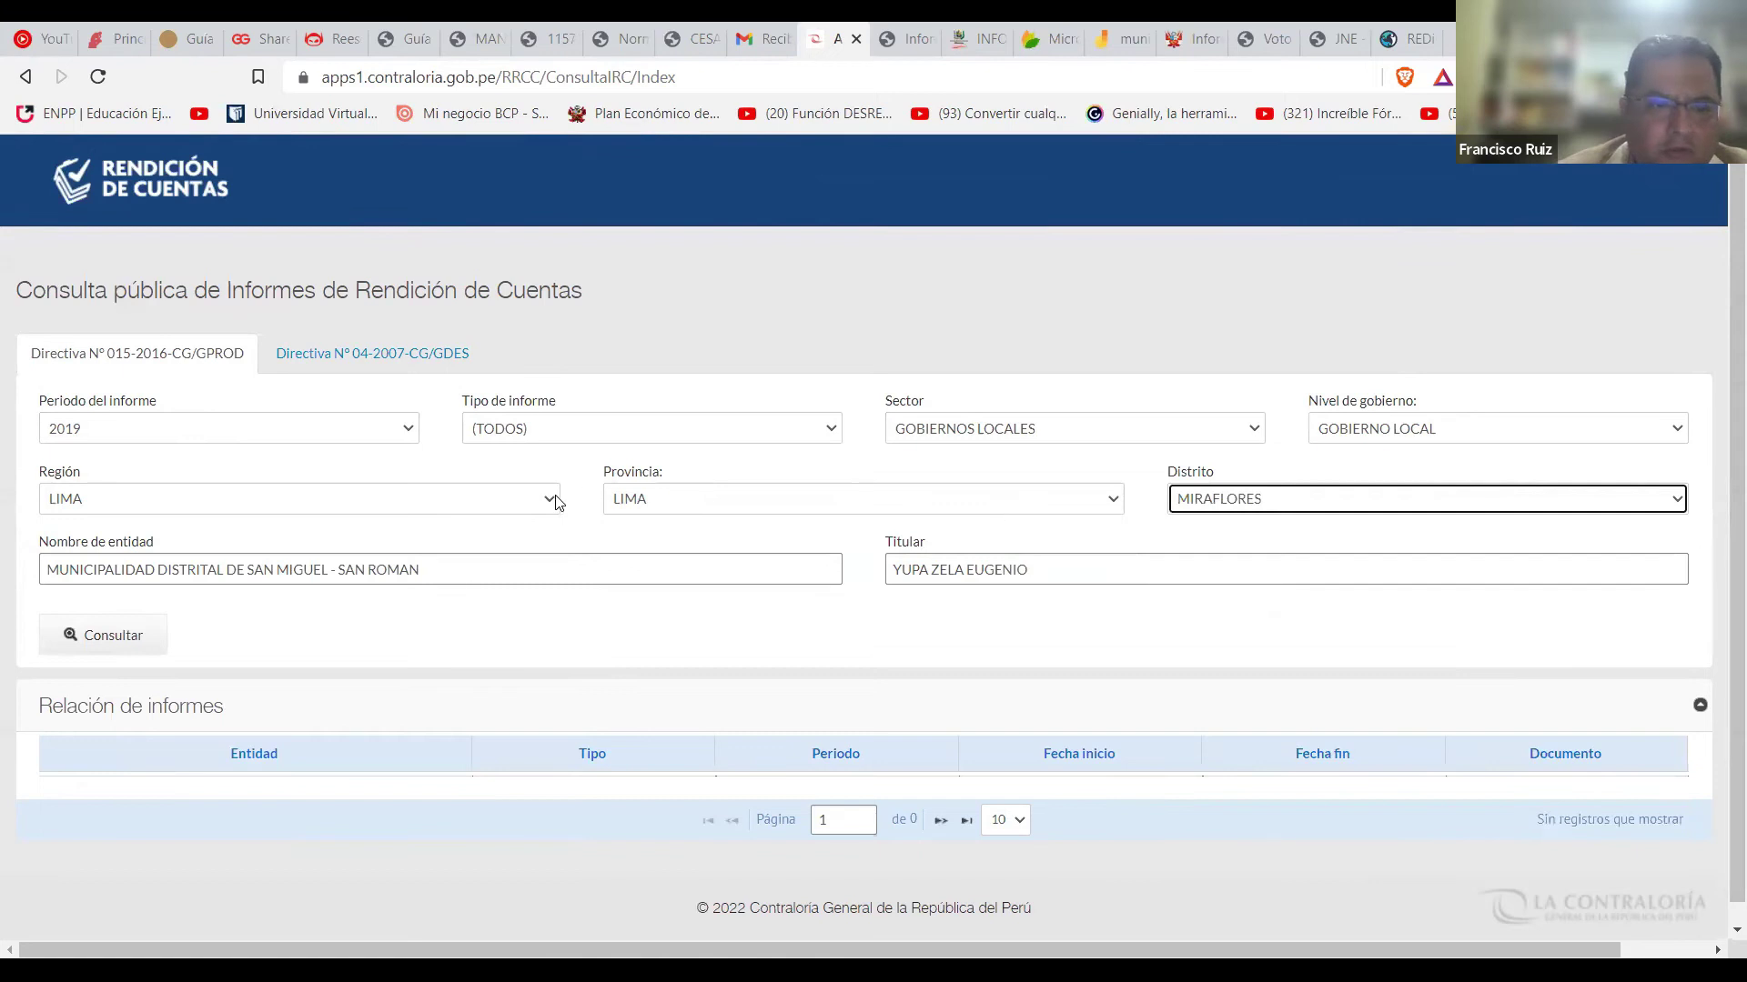
Replace the entity name with MUNICIPALIDAD DISTRITAL DE MIRAFLORES-LIMA from the suggestions.
{"action": "left_click", "coordinate": [462, 567]}
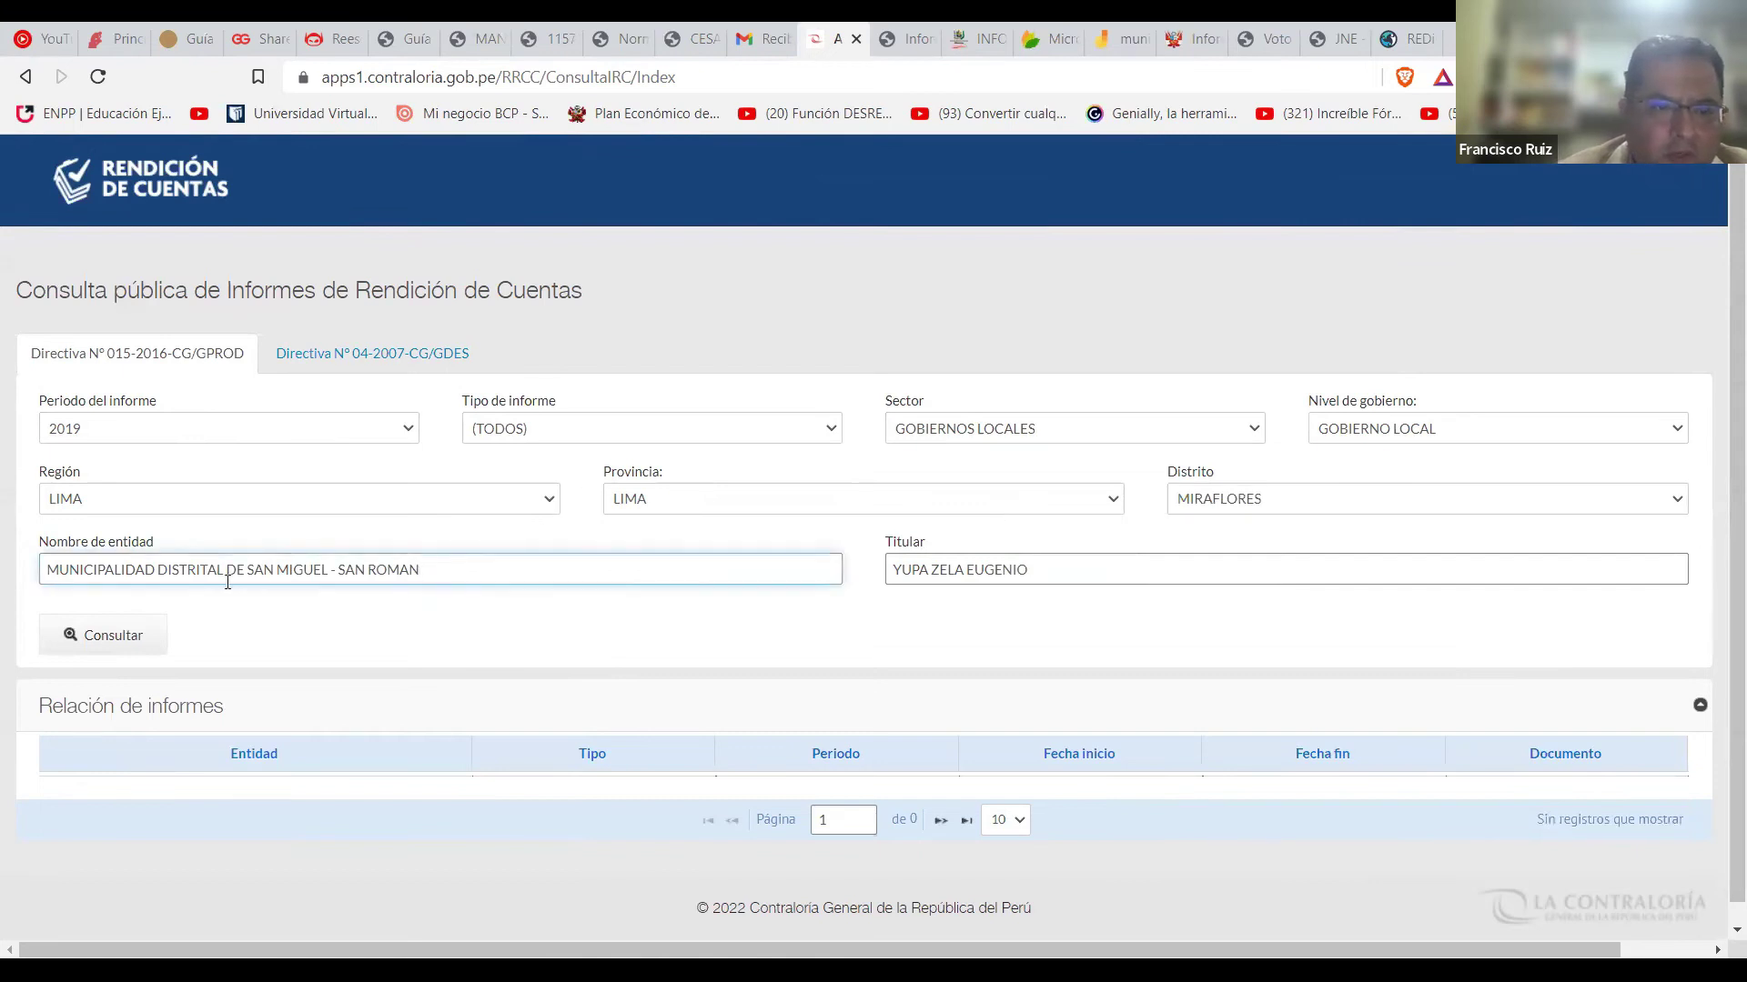
{"action": "left_click_drag", "start_coordinate": [246, 569], "coordinate": [775, 573]}
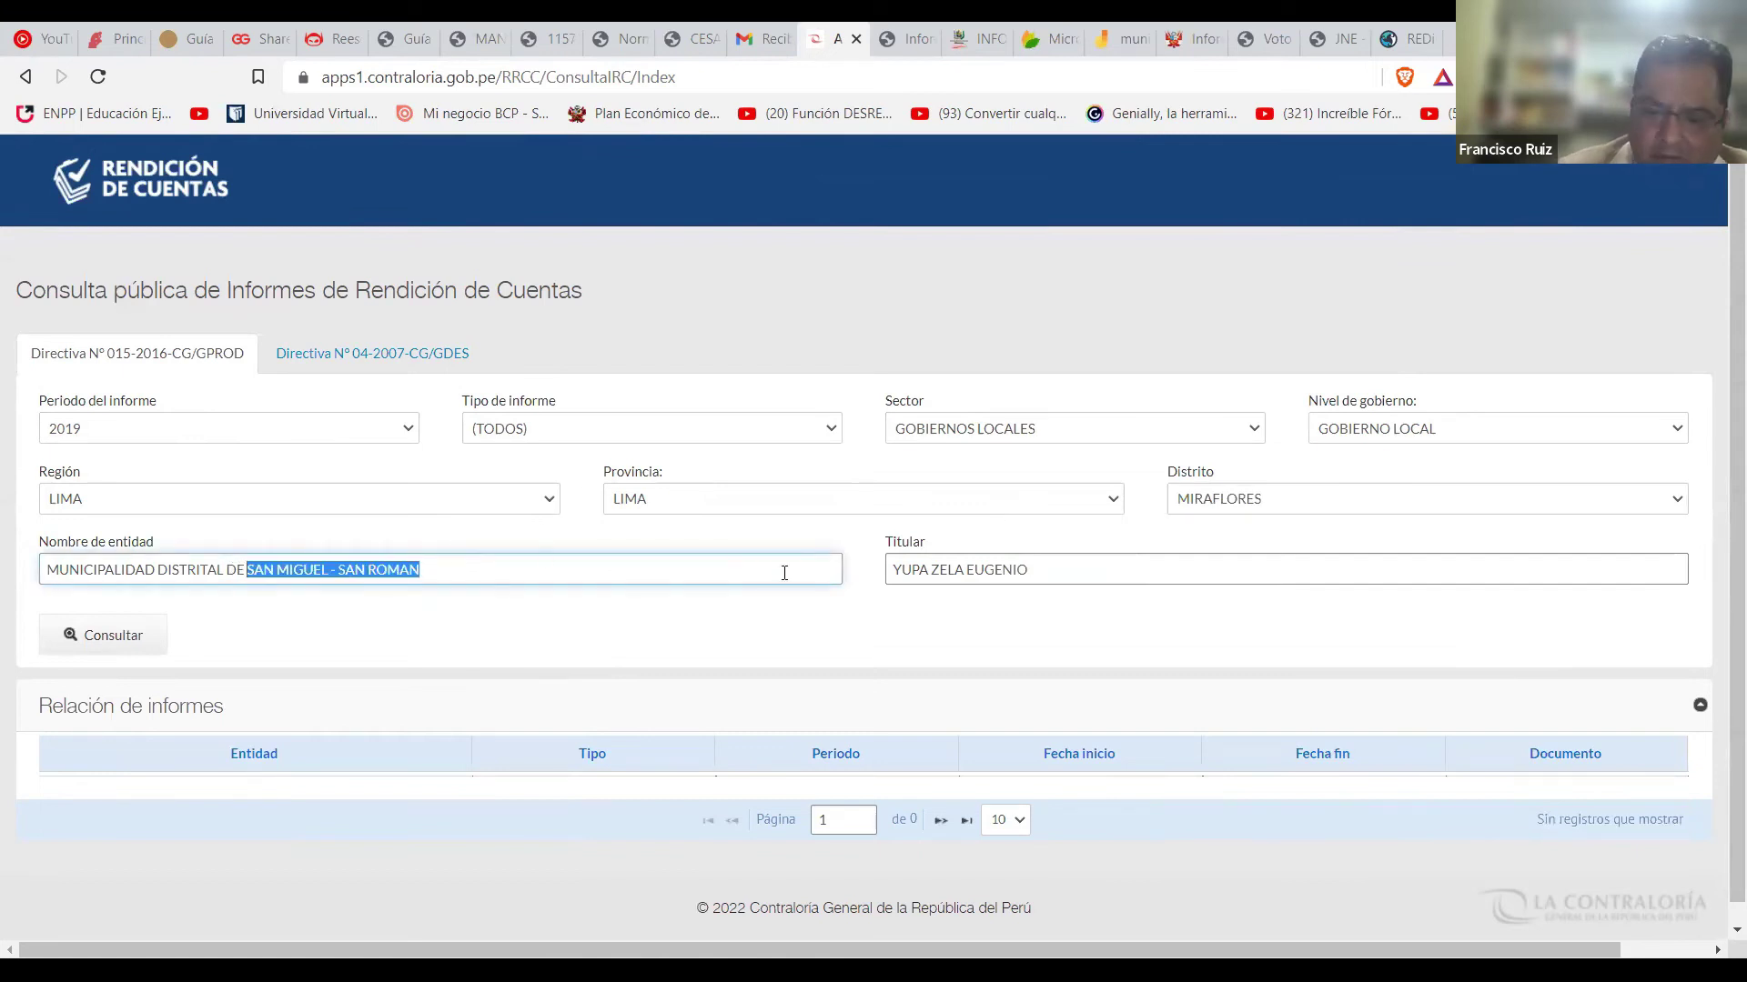
{"action": "key", "text": "BackSpace"}
{"action": "type", "text": "MIRA"}
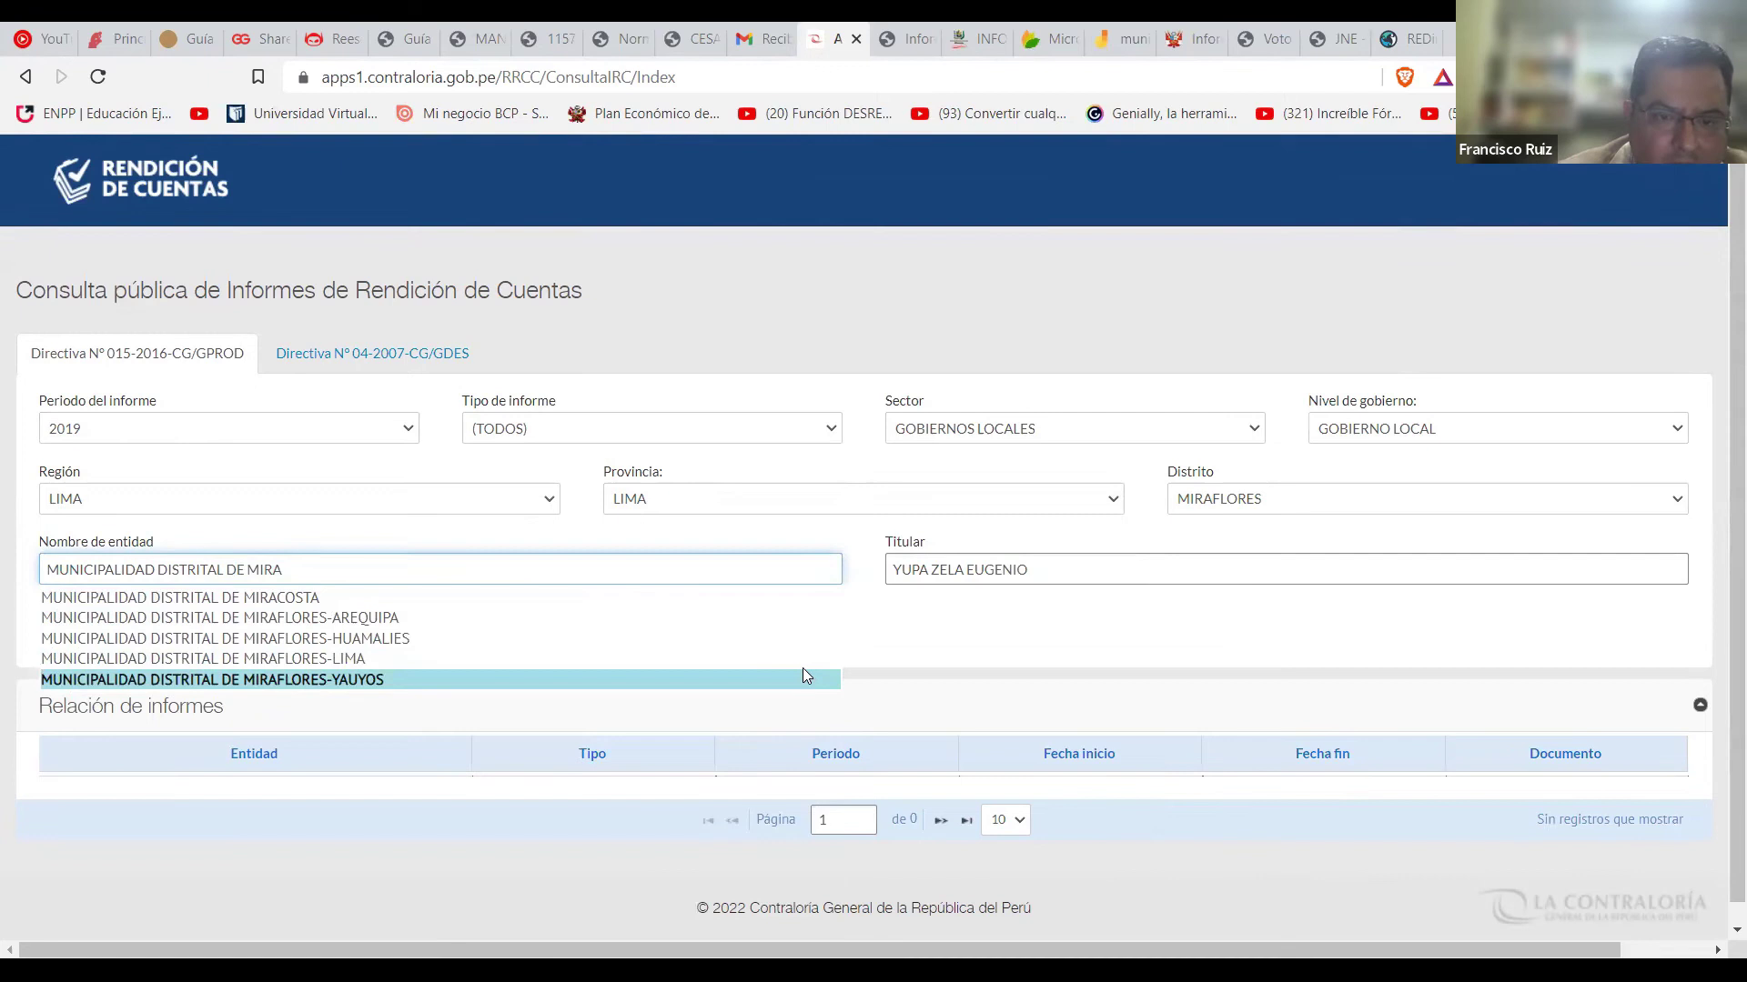
{"action": "left_click", "coordinate": [784, 671]}
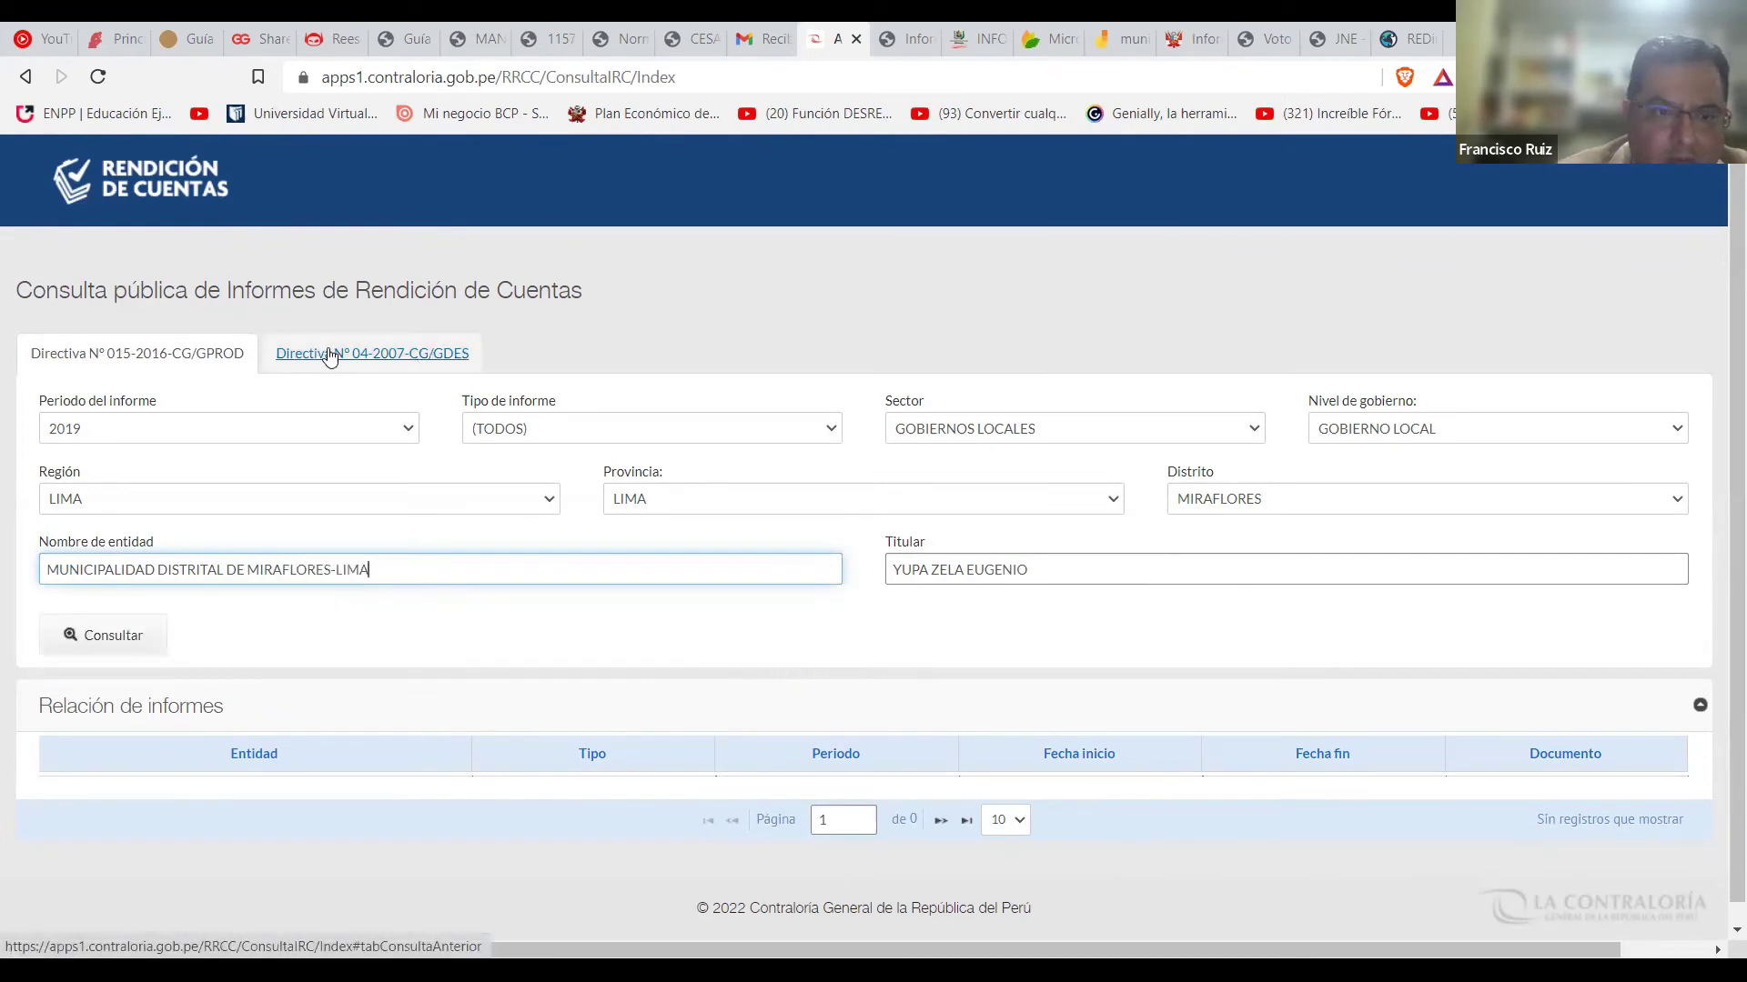
Query the Miraflores municipality's accountability reports for 2020 with the titular replaced by the municipality's head, chosen from the suggestions.
{"action": "left_click", "coordinate": [393, 428]}
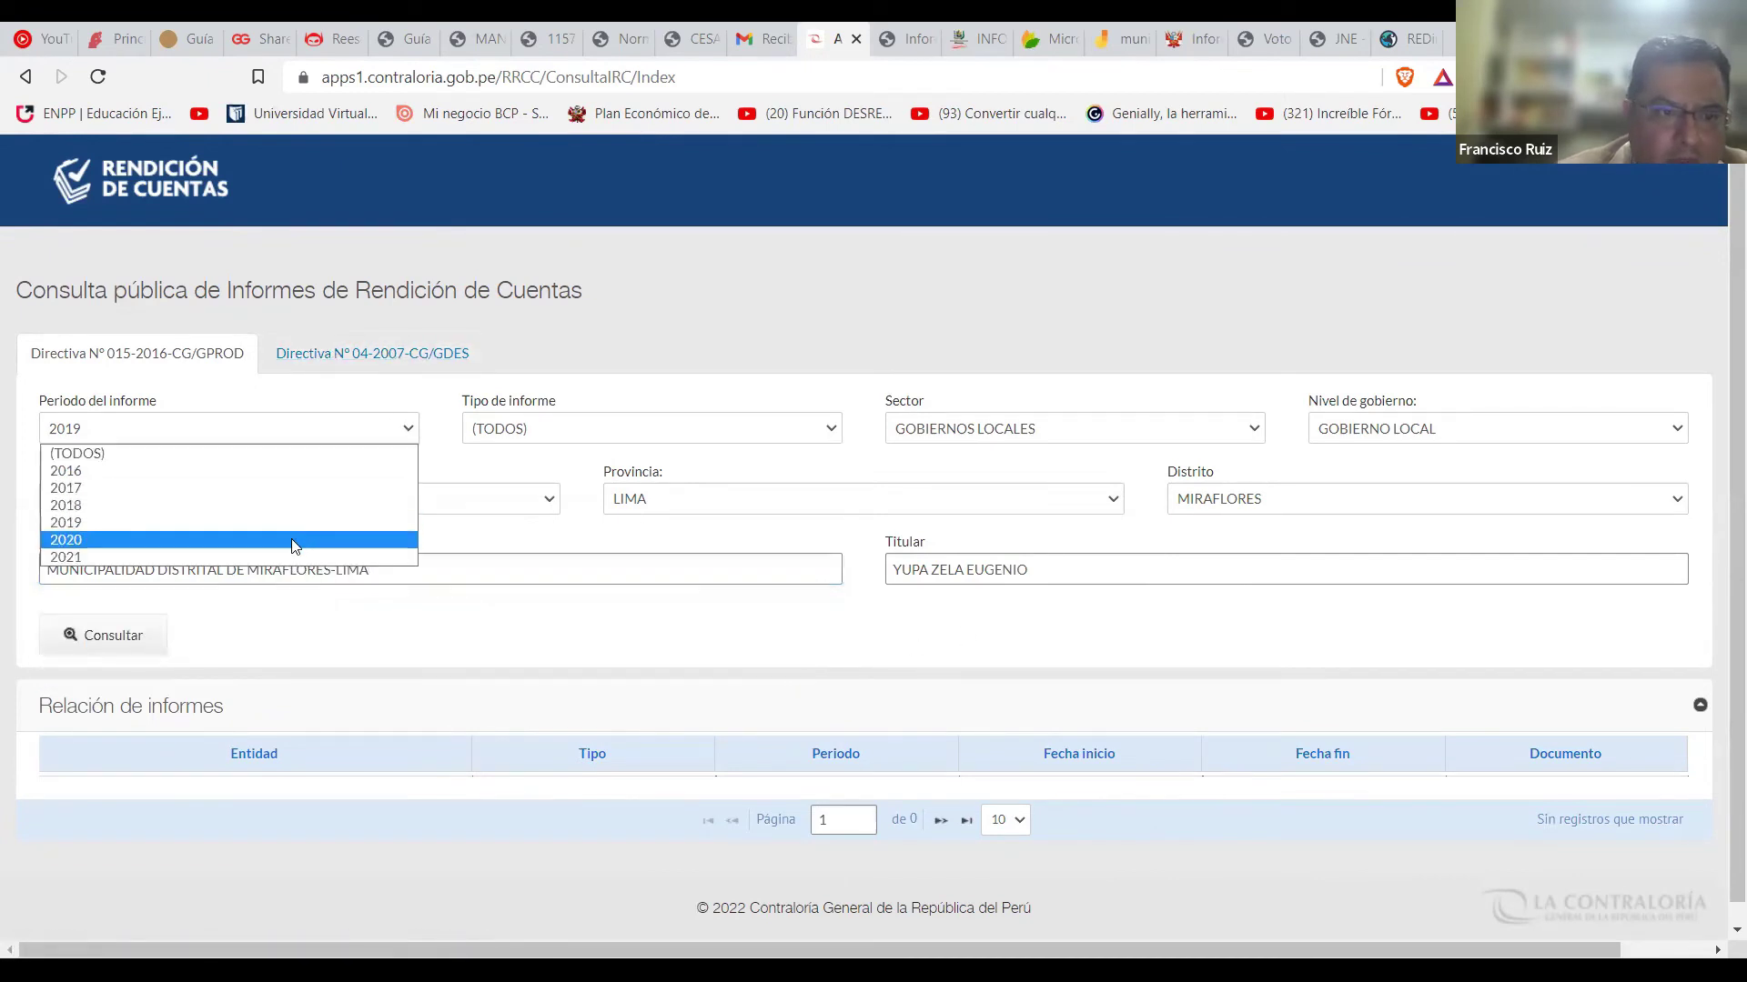
{"action": "left_click", "coordinate": [292, 542]}
{"action": "left_click_drag", "start_coordinate": [1038, 569], "coordinate": [830, 562]}
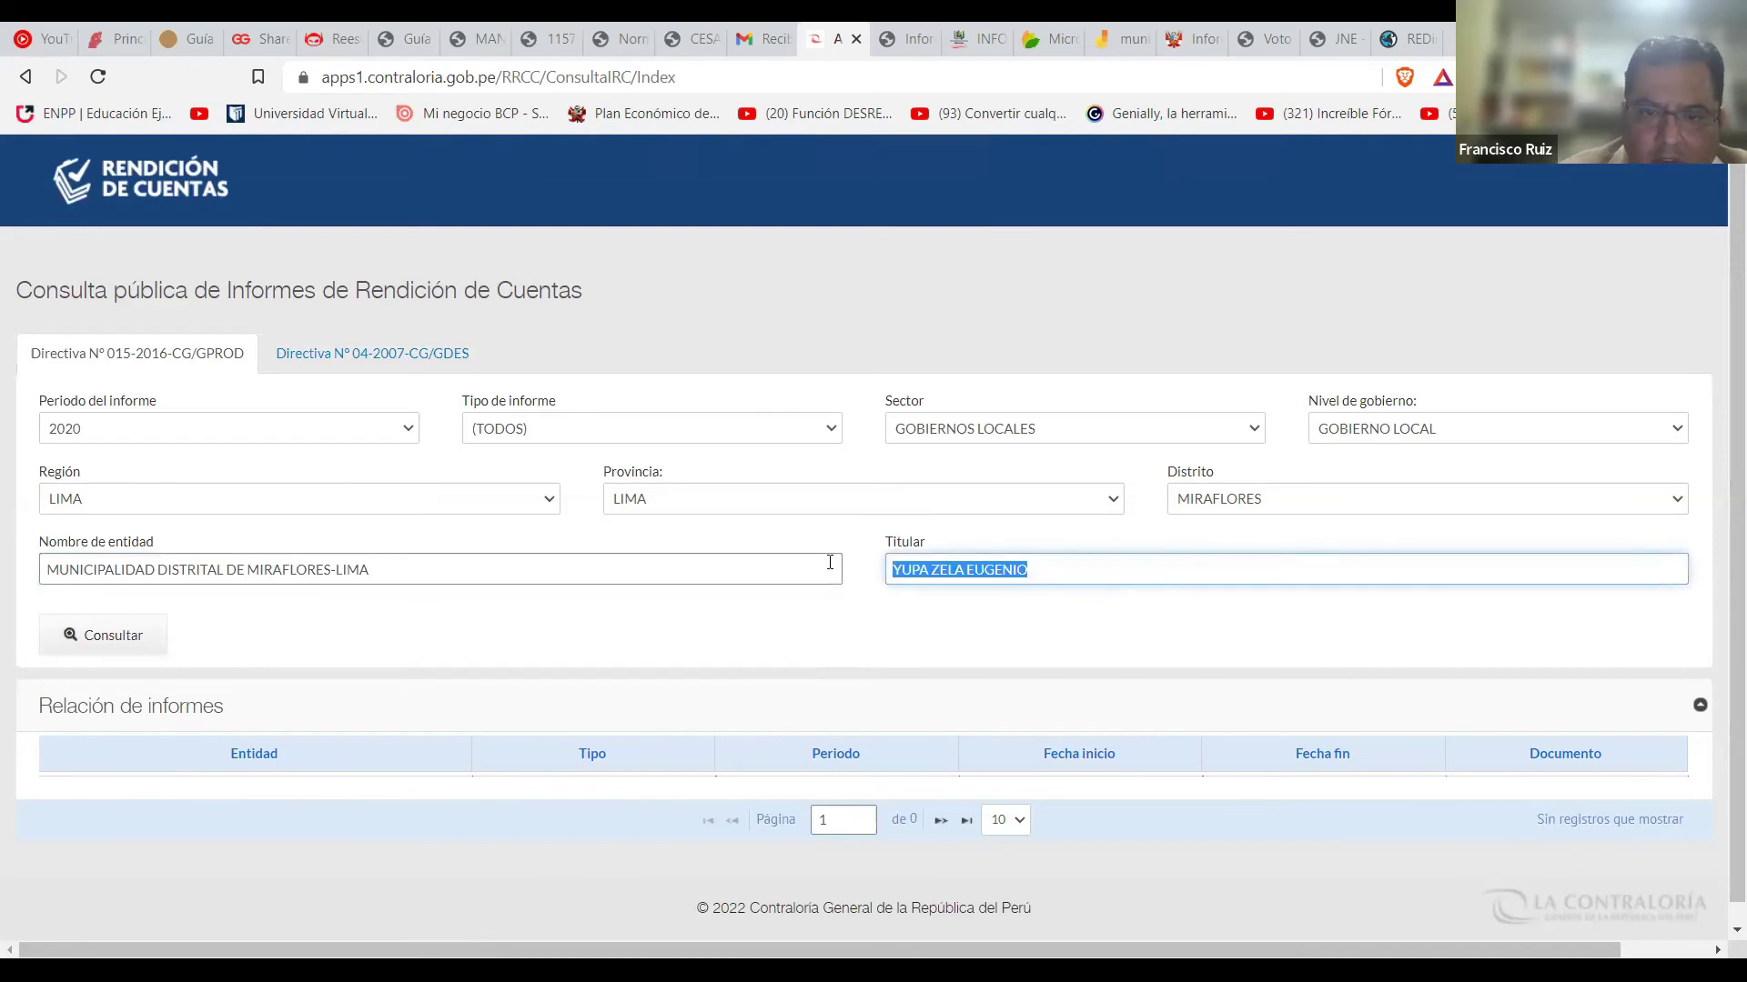
{"action": "key", "text": "BackSpace"}
{"action": "type", "text": "M"}
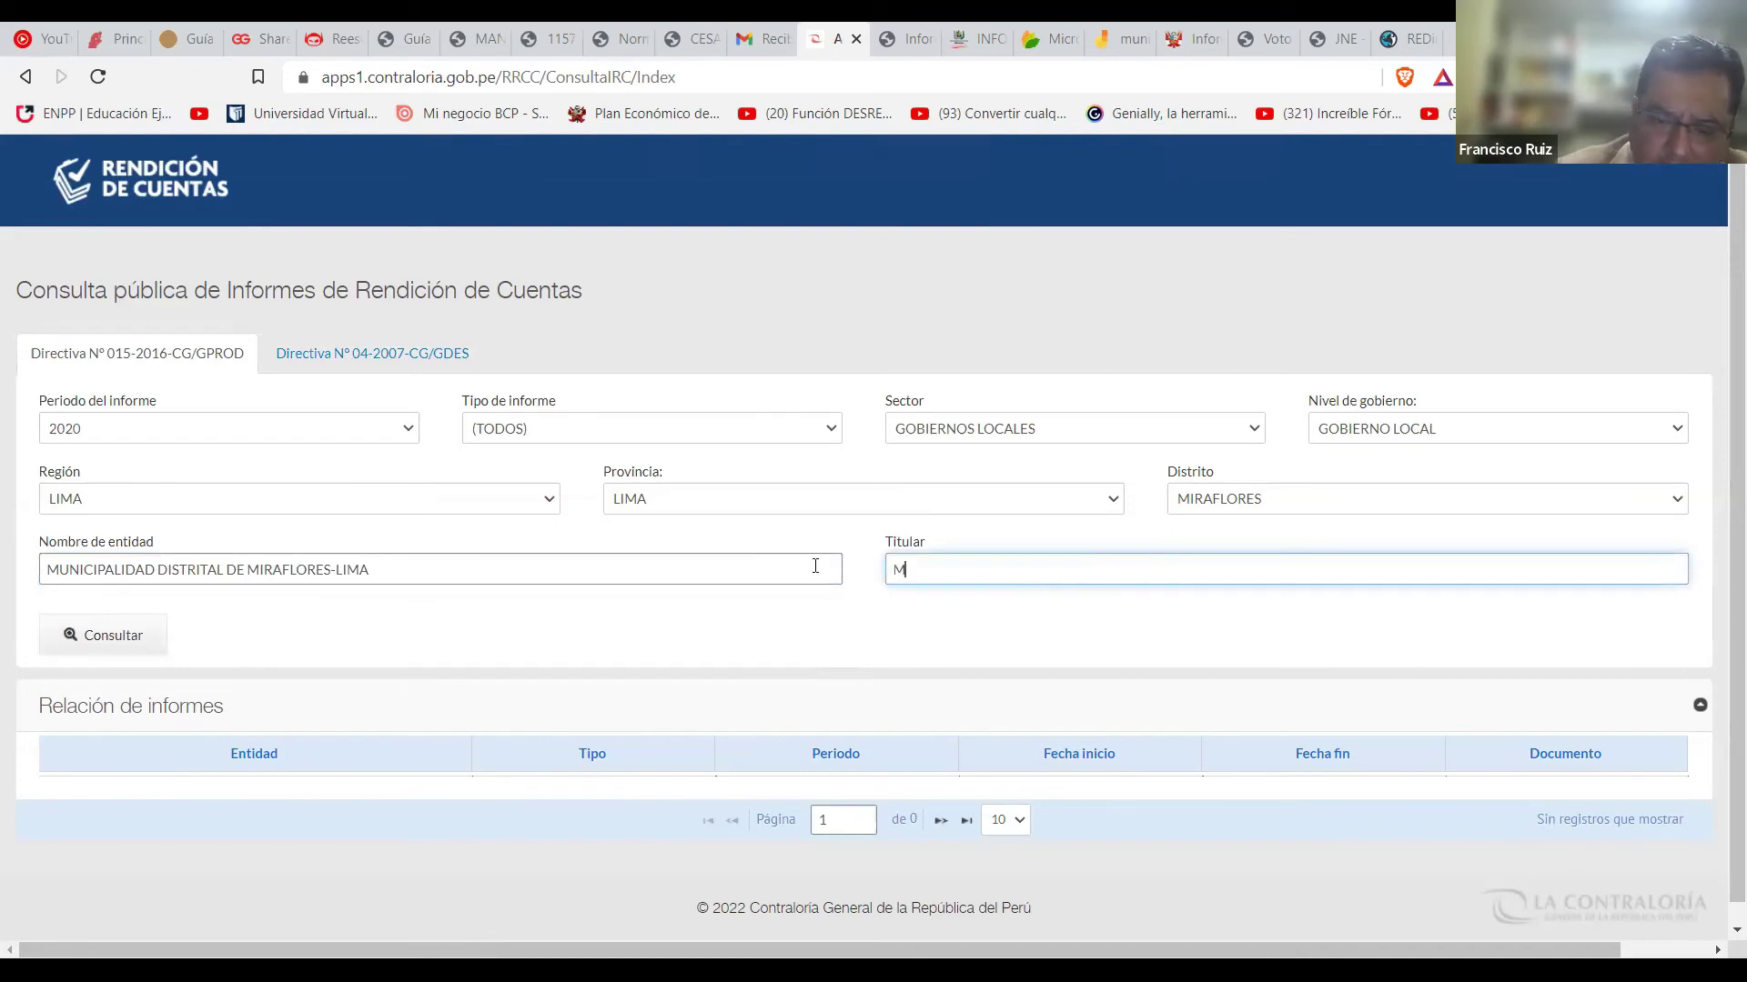
{"action": "type", "text": "OLINA"}
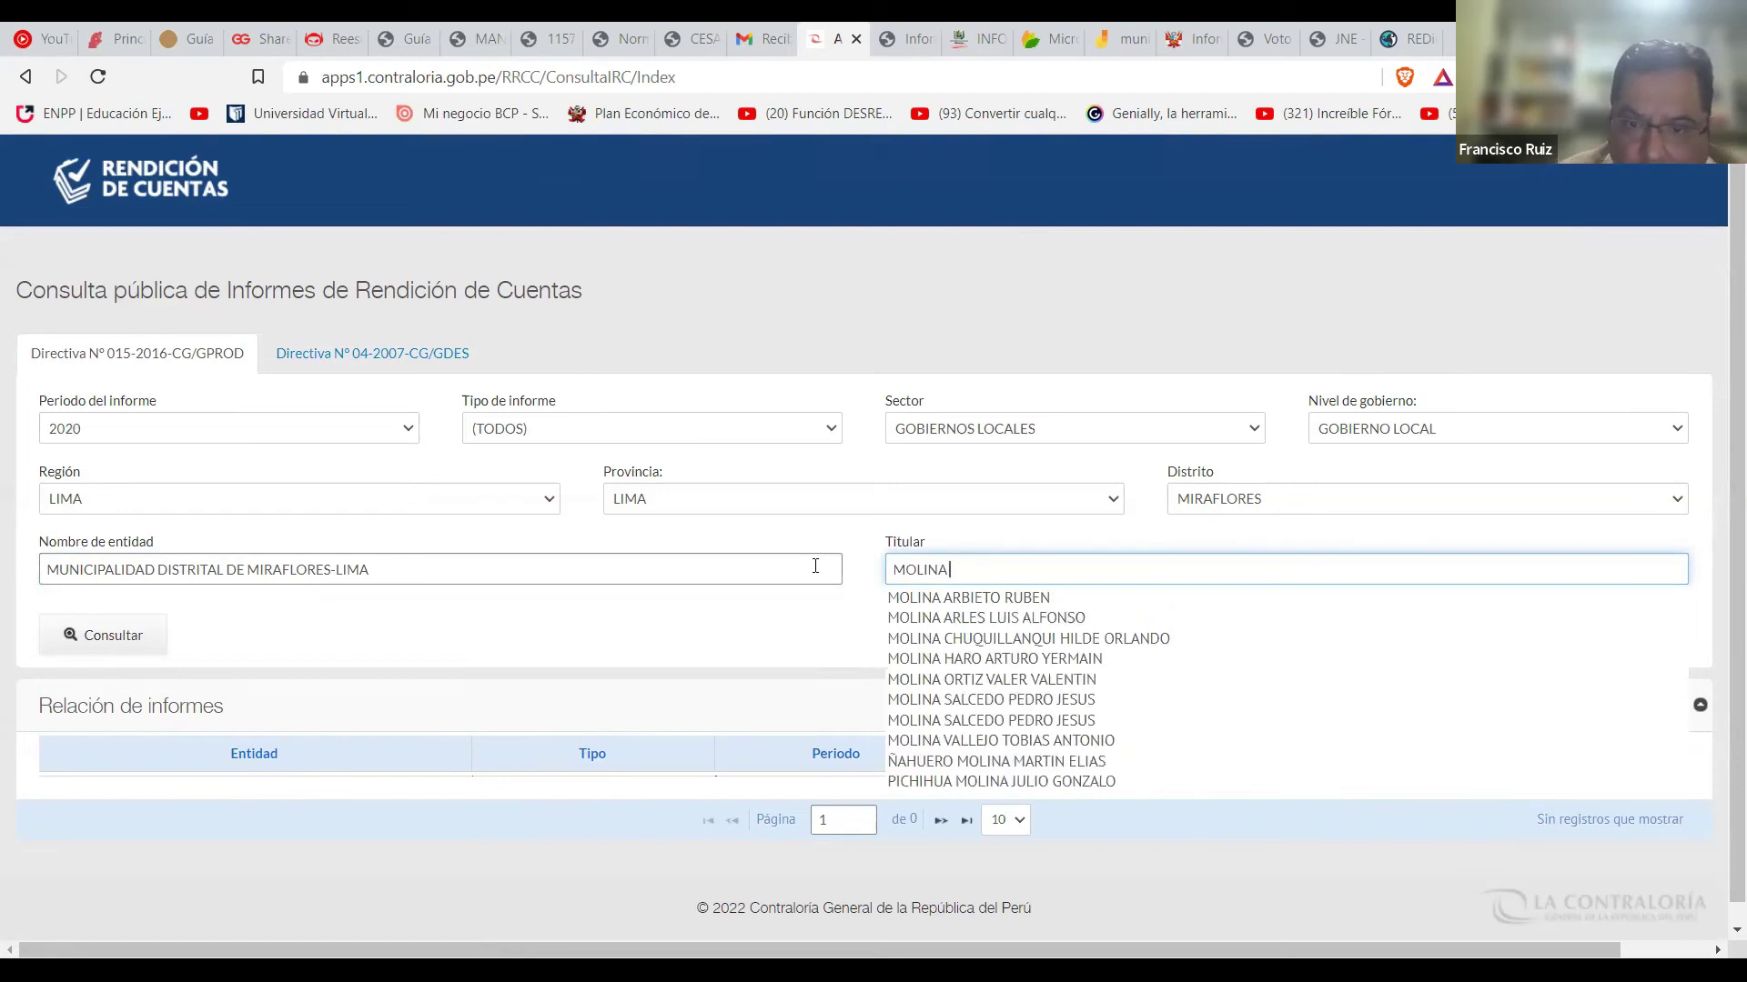
{"action": "left_click", "coordinate": [939, 617]}
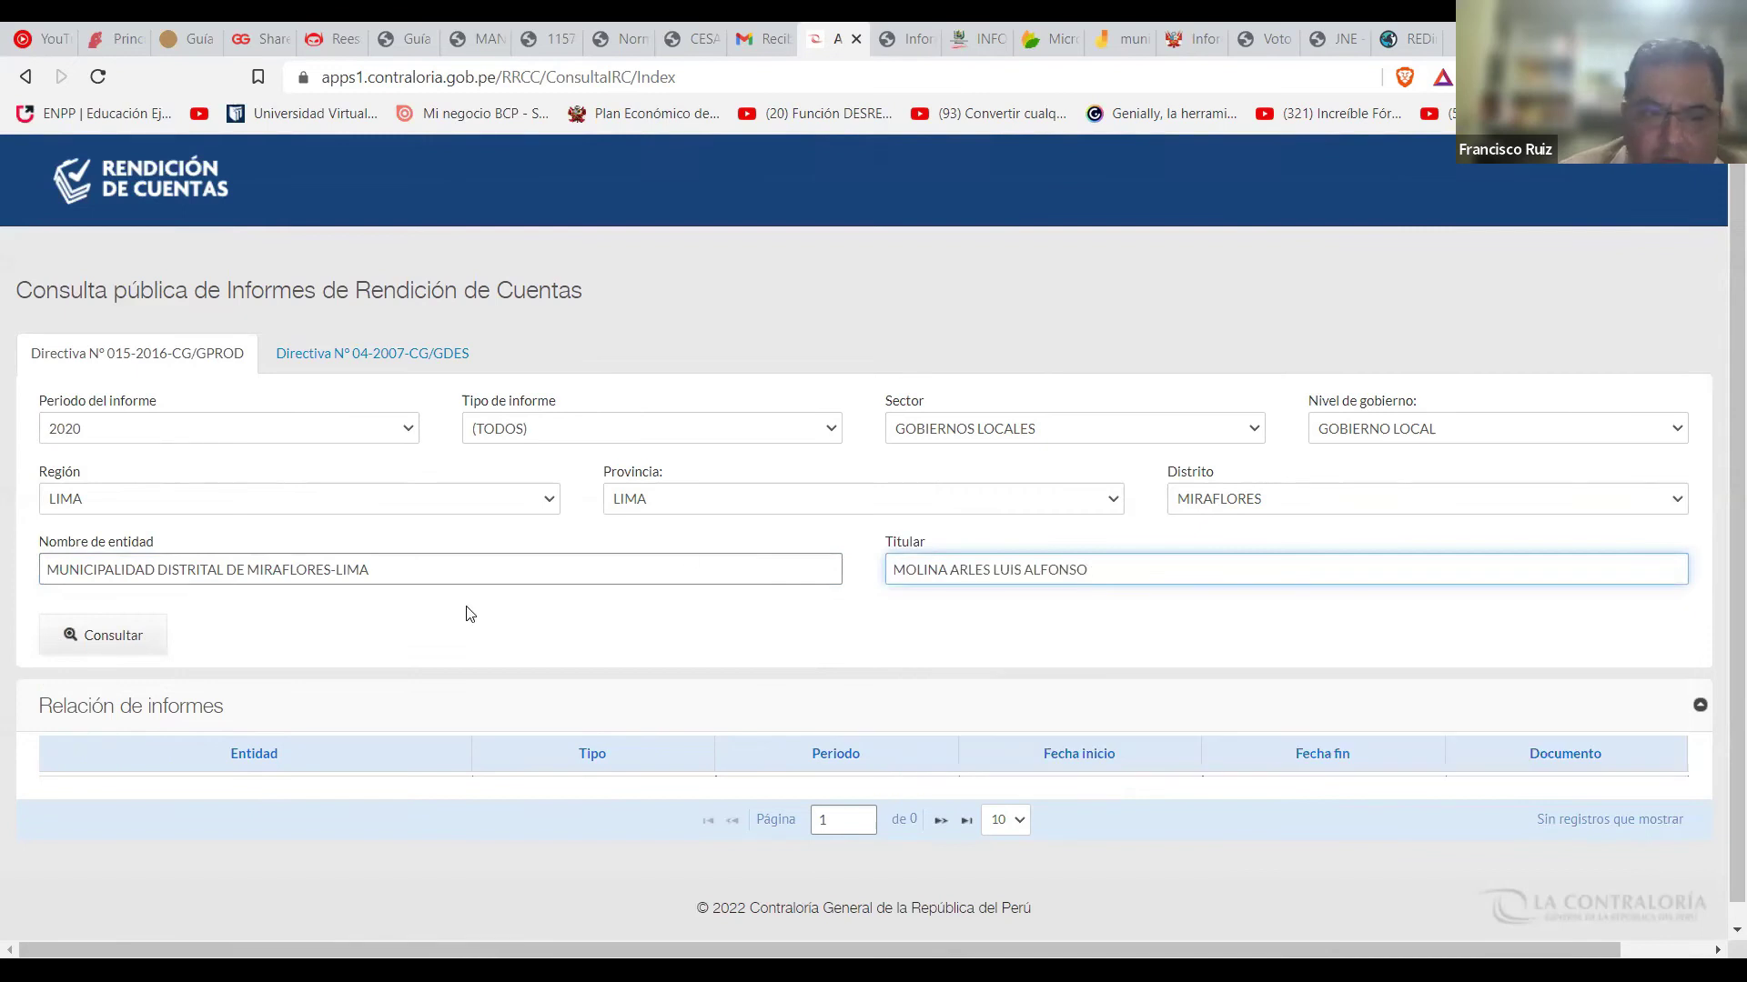
{"action": "left_click", "coordinate": [161, 630]}
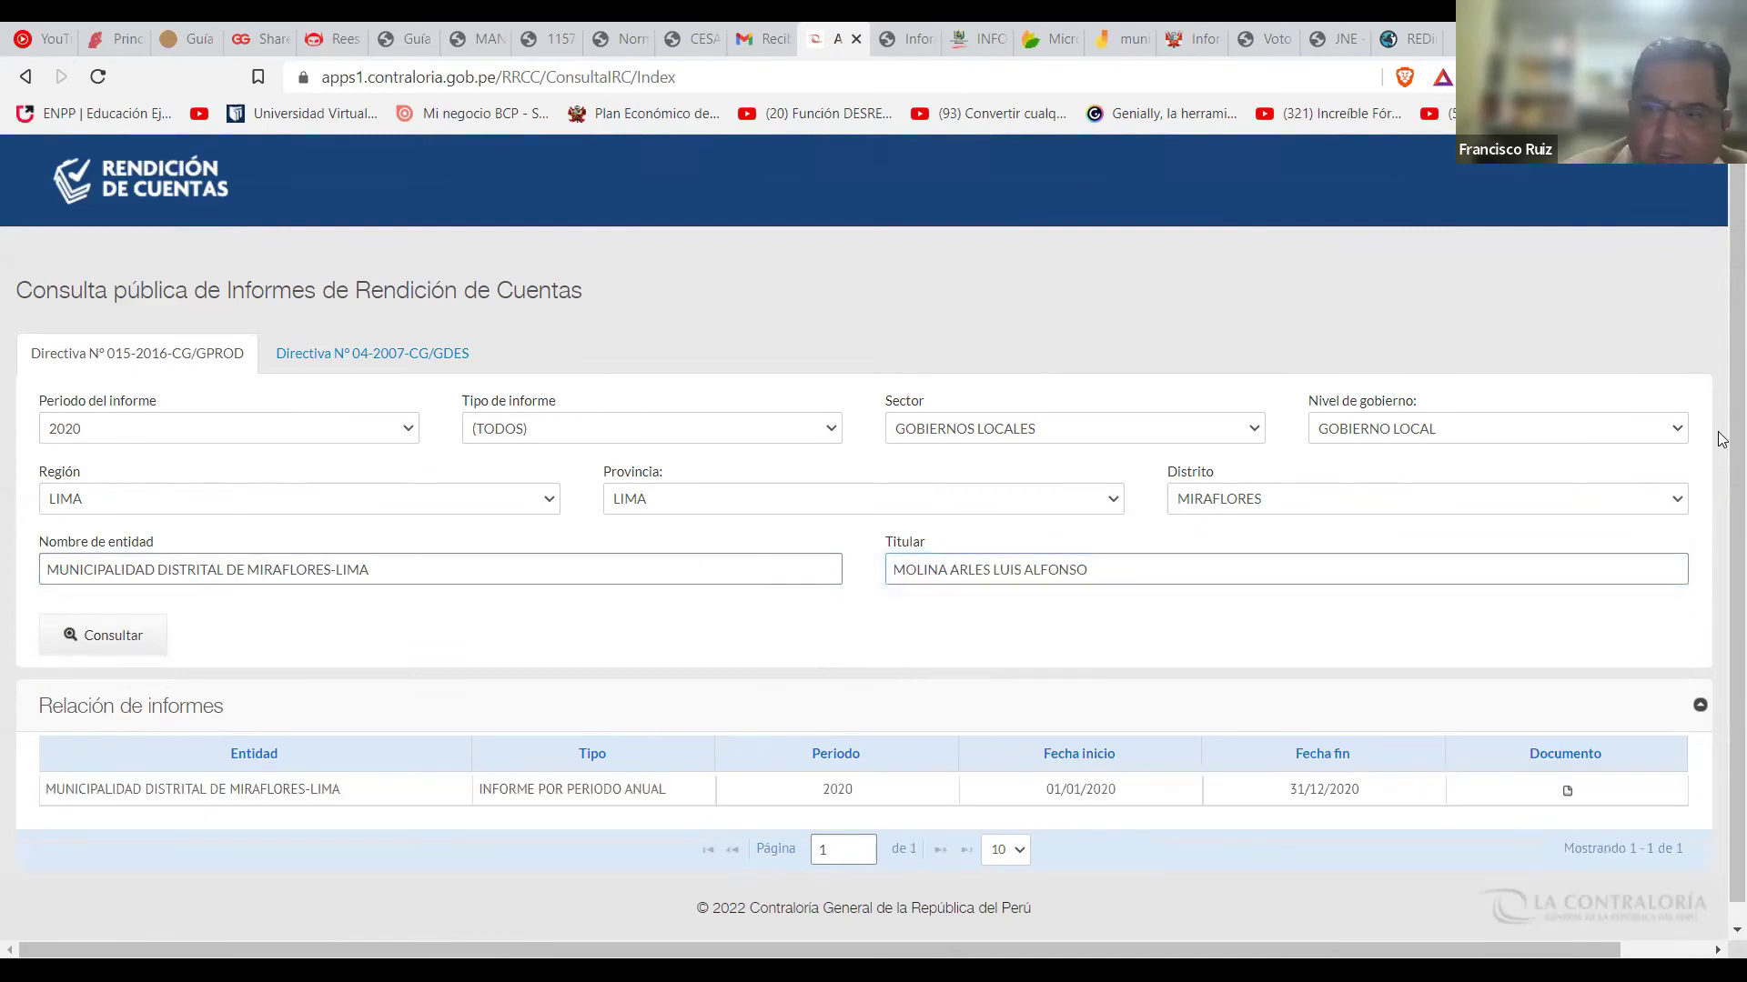
Save the municipality's 2020 annual report as a PDF in Descargas, keeping the proposed file name, and open it.
{"action": "scroll", "coordinate": [1722, 546], "scroll_direction": "down", "scroll_amount": 1}
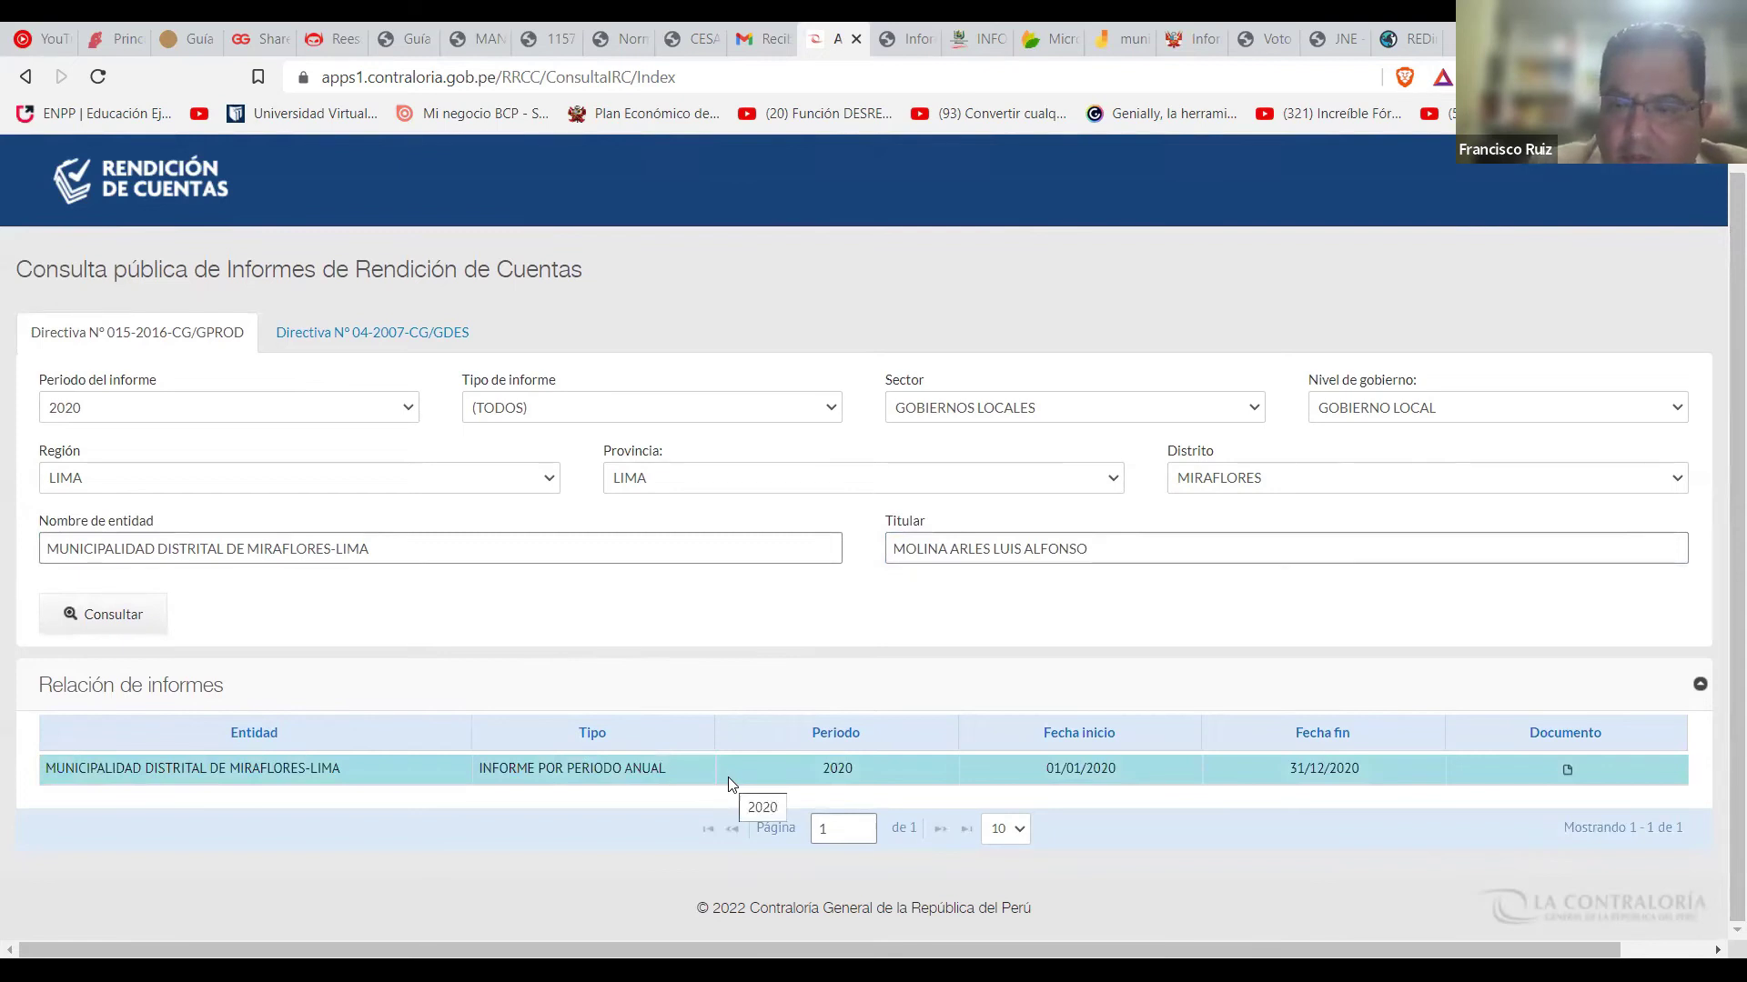
{"action": "left_click", "coordinate": [1569, 771]}
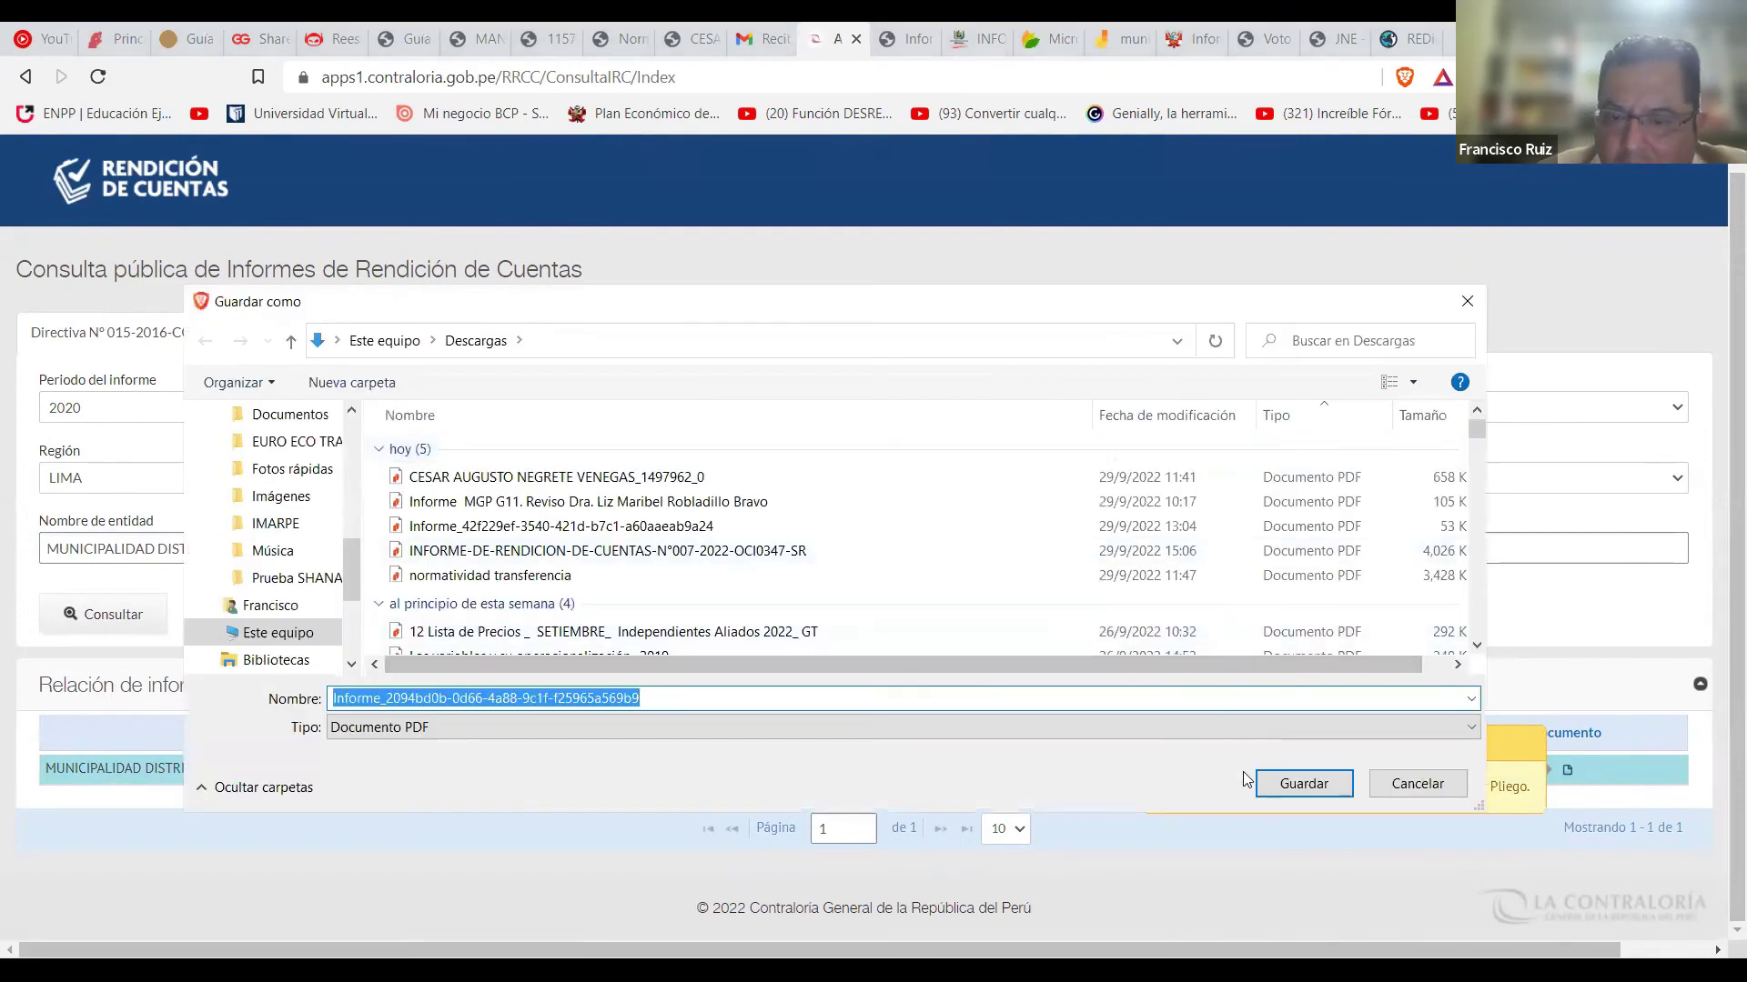
{"action": "left_click", "coordinate": [1271, 784]}
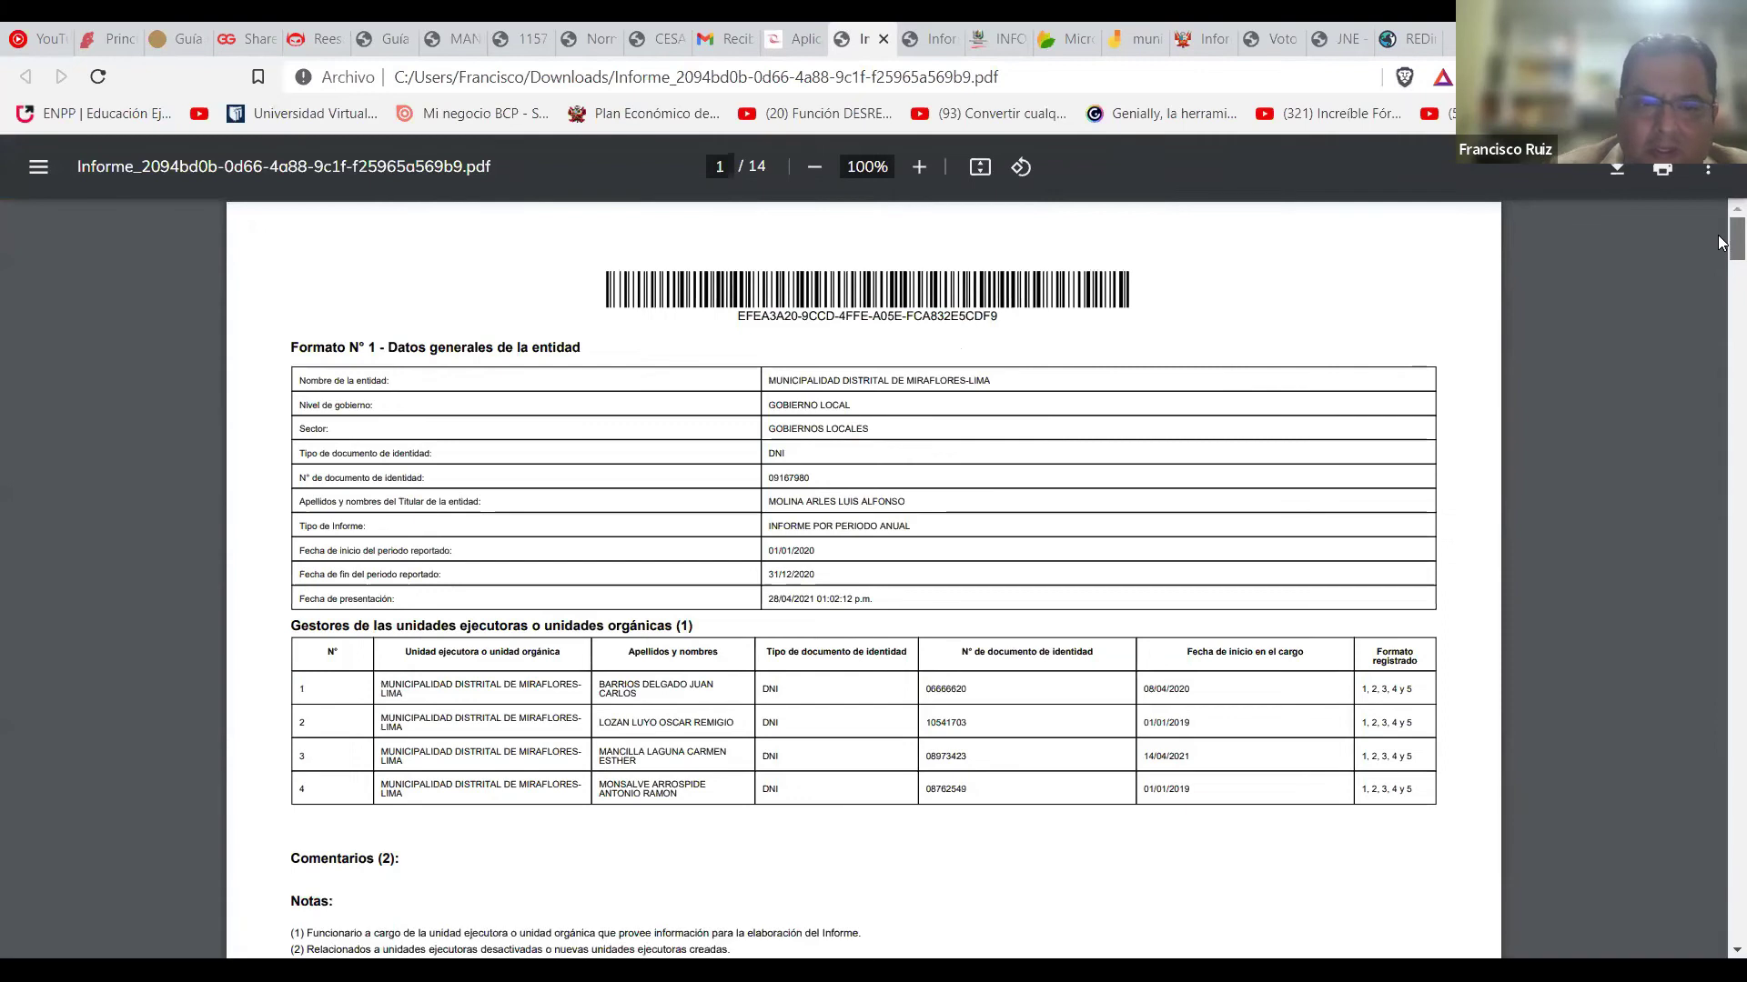
Enlarge the report to 125% and review the entity's general data and the list of managers in Formato N° 1.
{"action": "scroll", "coordinate": [1719, 244], "scroll_direction": "down", "scroll_amount": 1}
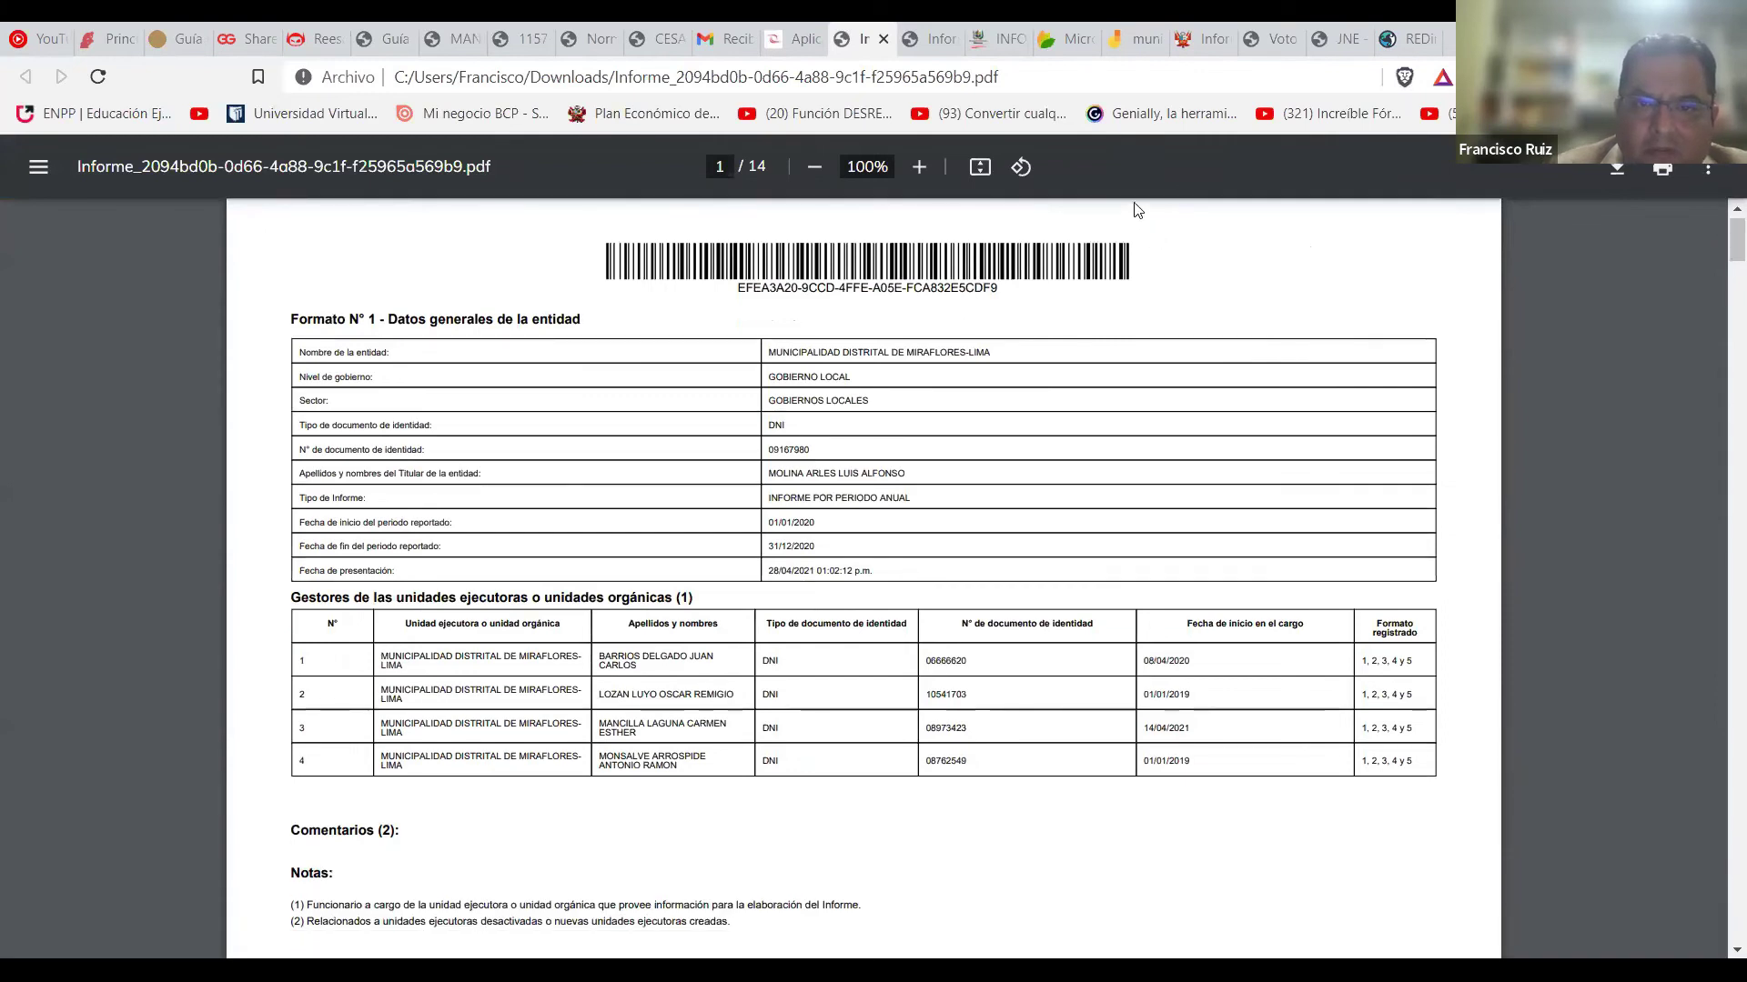
{"action": "left_click", "coordinate": [919, 167]}
{"action": "left_click", "coordinate": [919, 167]}
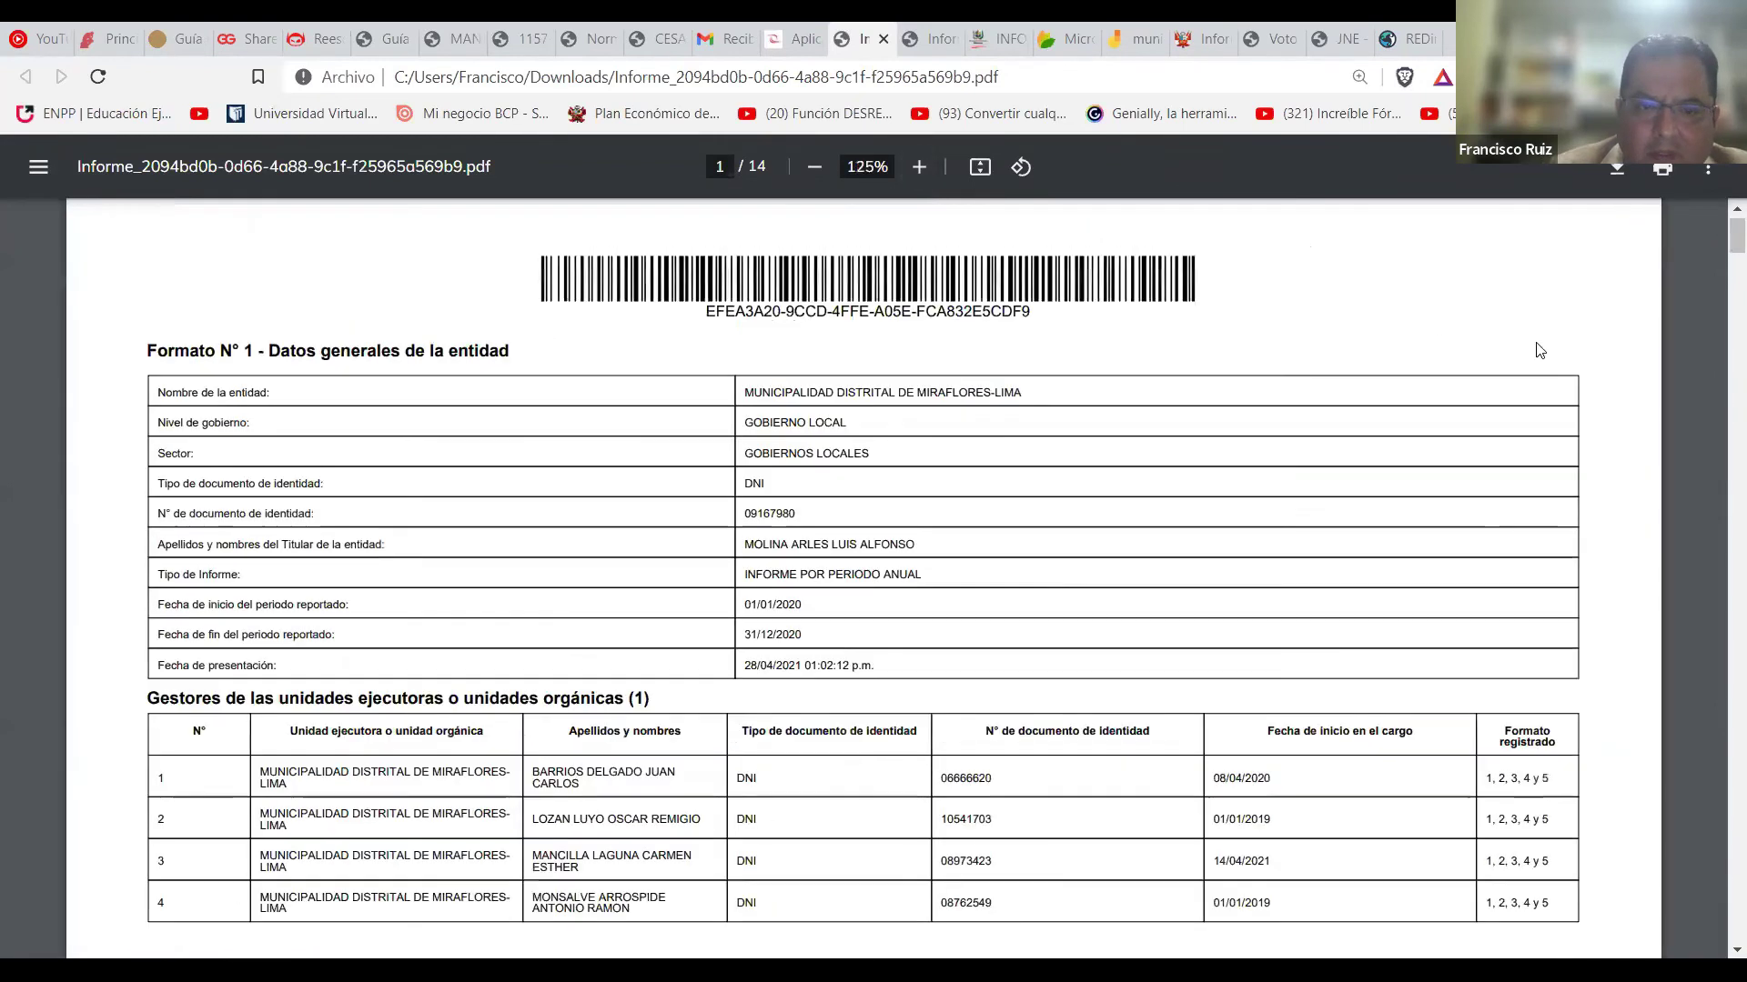
{"action": "scroll", "coordinate": [1719, 250], "scroll_direction": "down", "scroll_amount": 1}
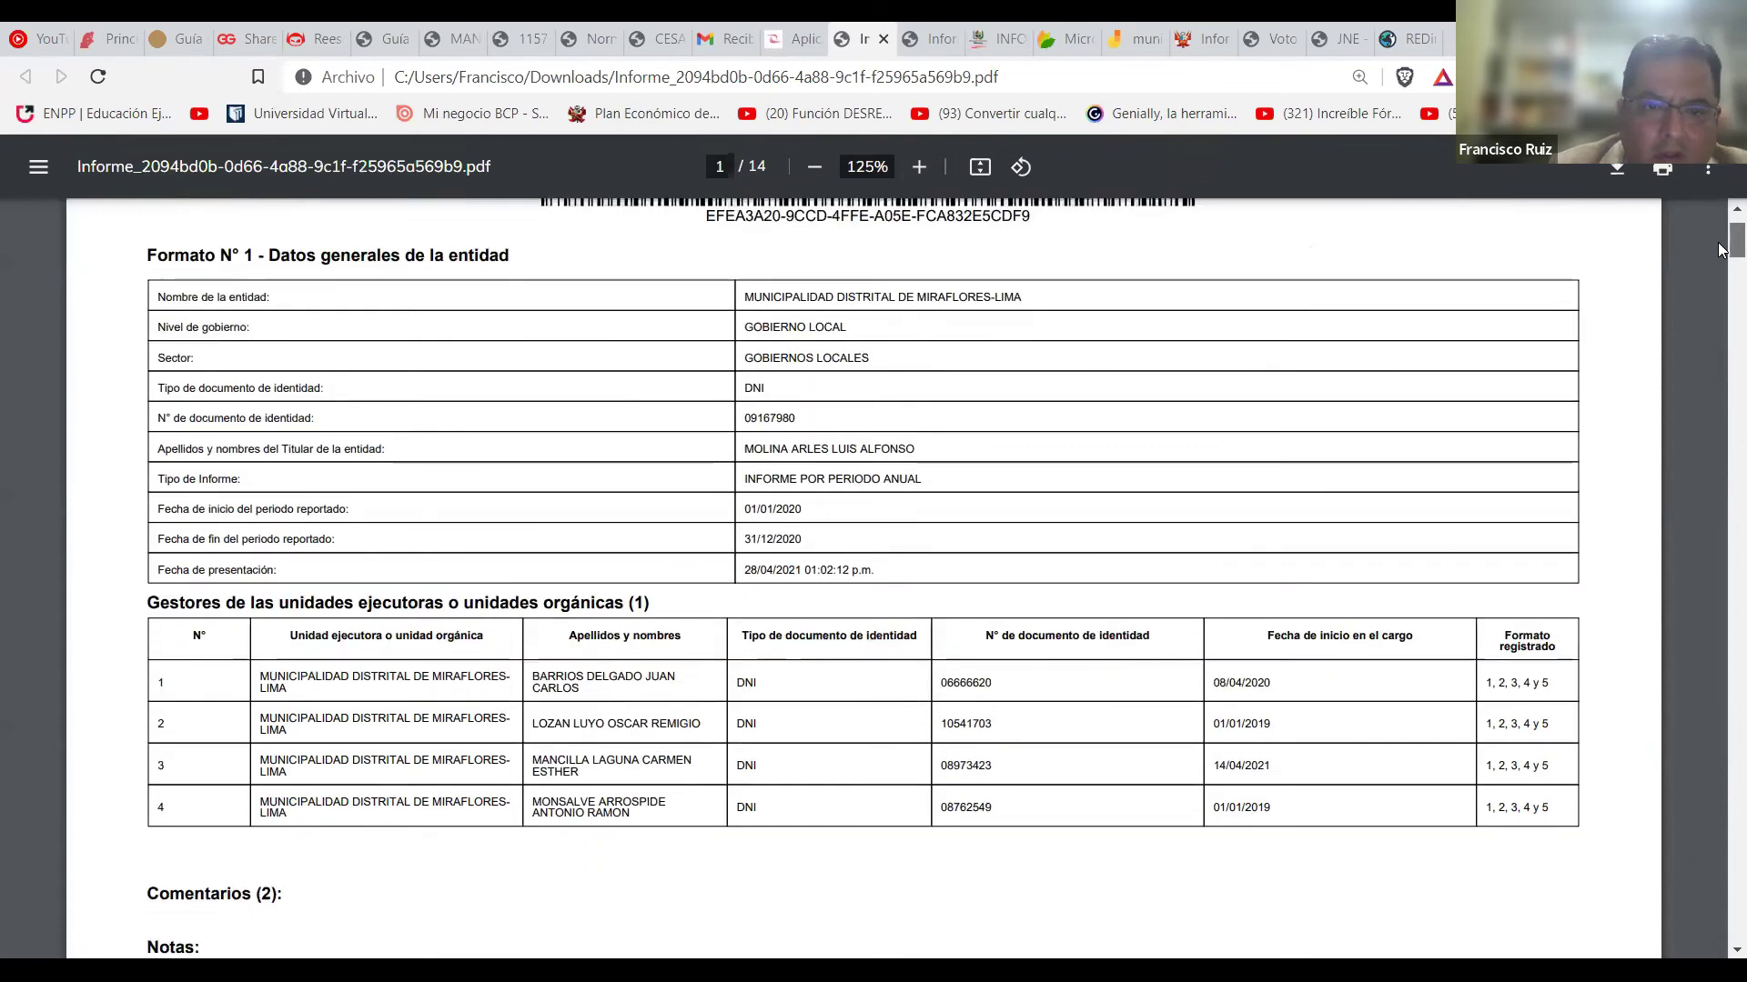
{"action": "scroll", "coordinate": [1719, 252], "scroll_direction": "down", "scroll_amount": 1}
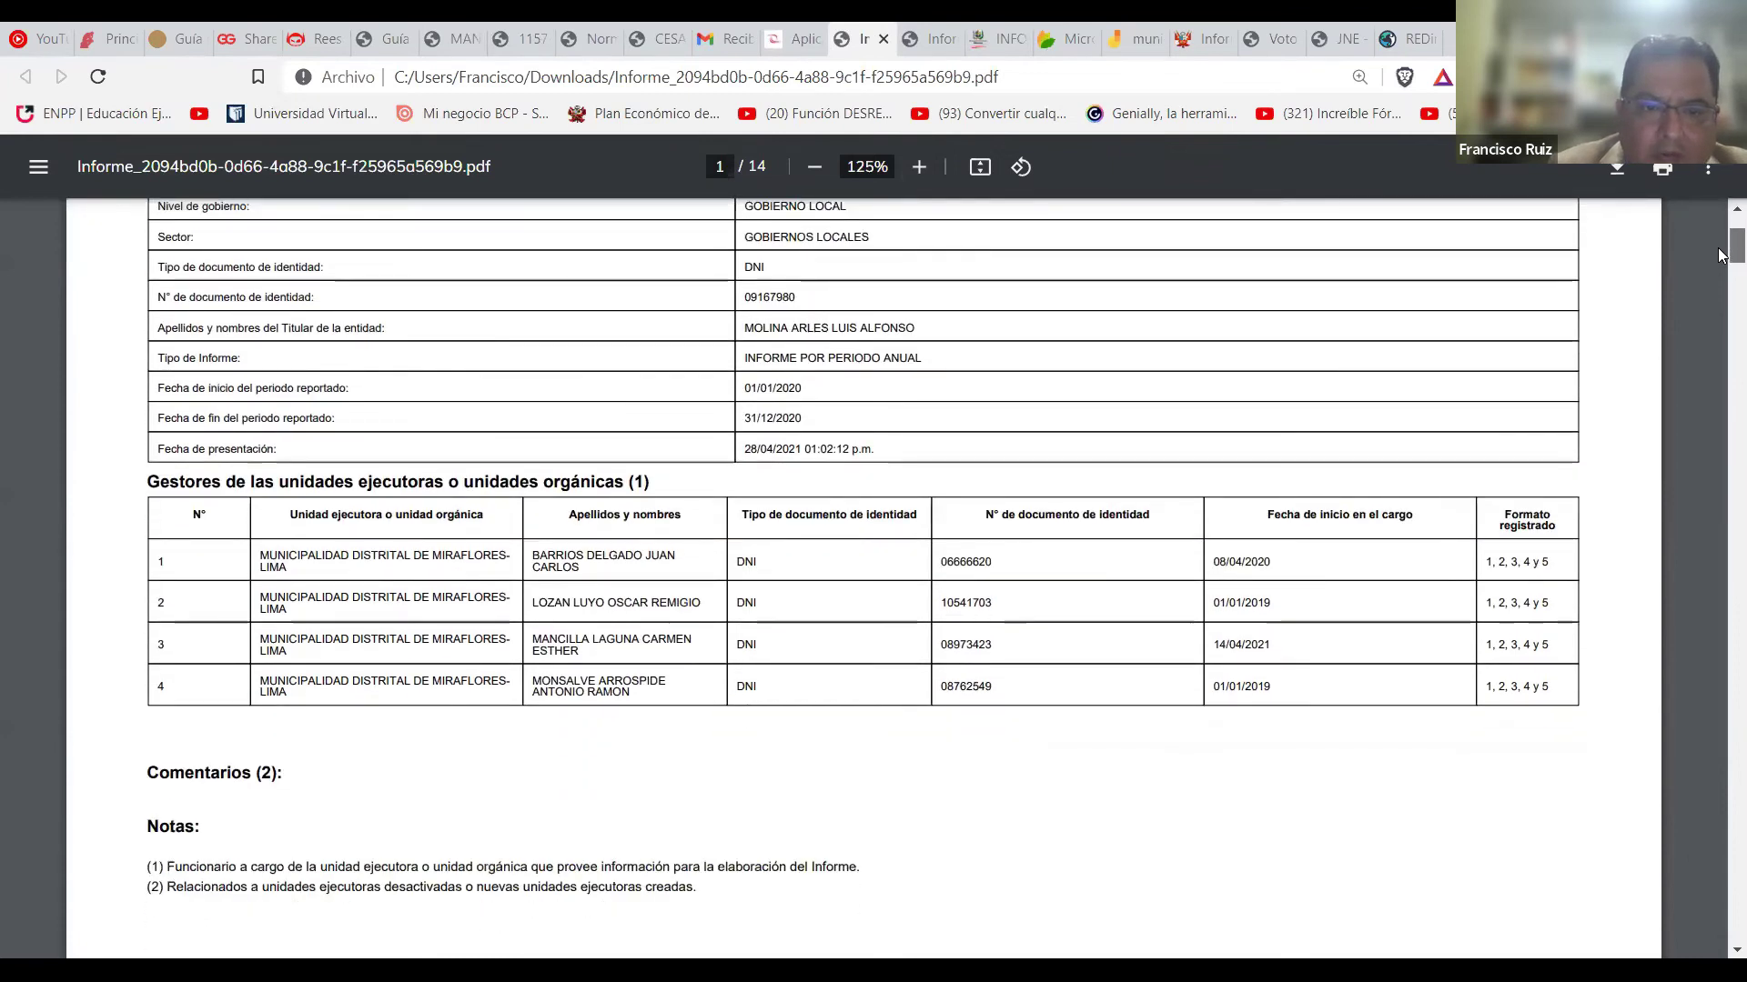
Examine the strategic planning answers in Formato N° 2A, marking the CEPLAN technical report reference in question 3.
{"action": "scroll", "coordinate": [1719, 264], "scroll_direction": "down", "scroll_amount": 4}
{"action": "scroll", "coordinate": [1719, 277], "scroll_direction": "down", "scroll_amount": 5}
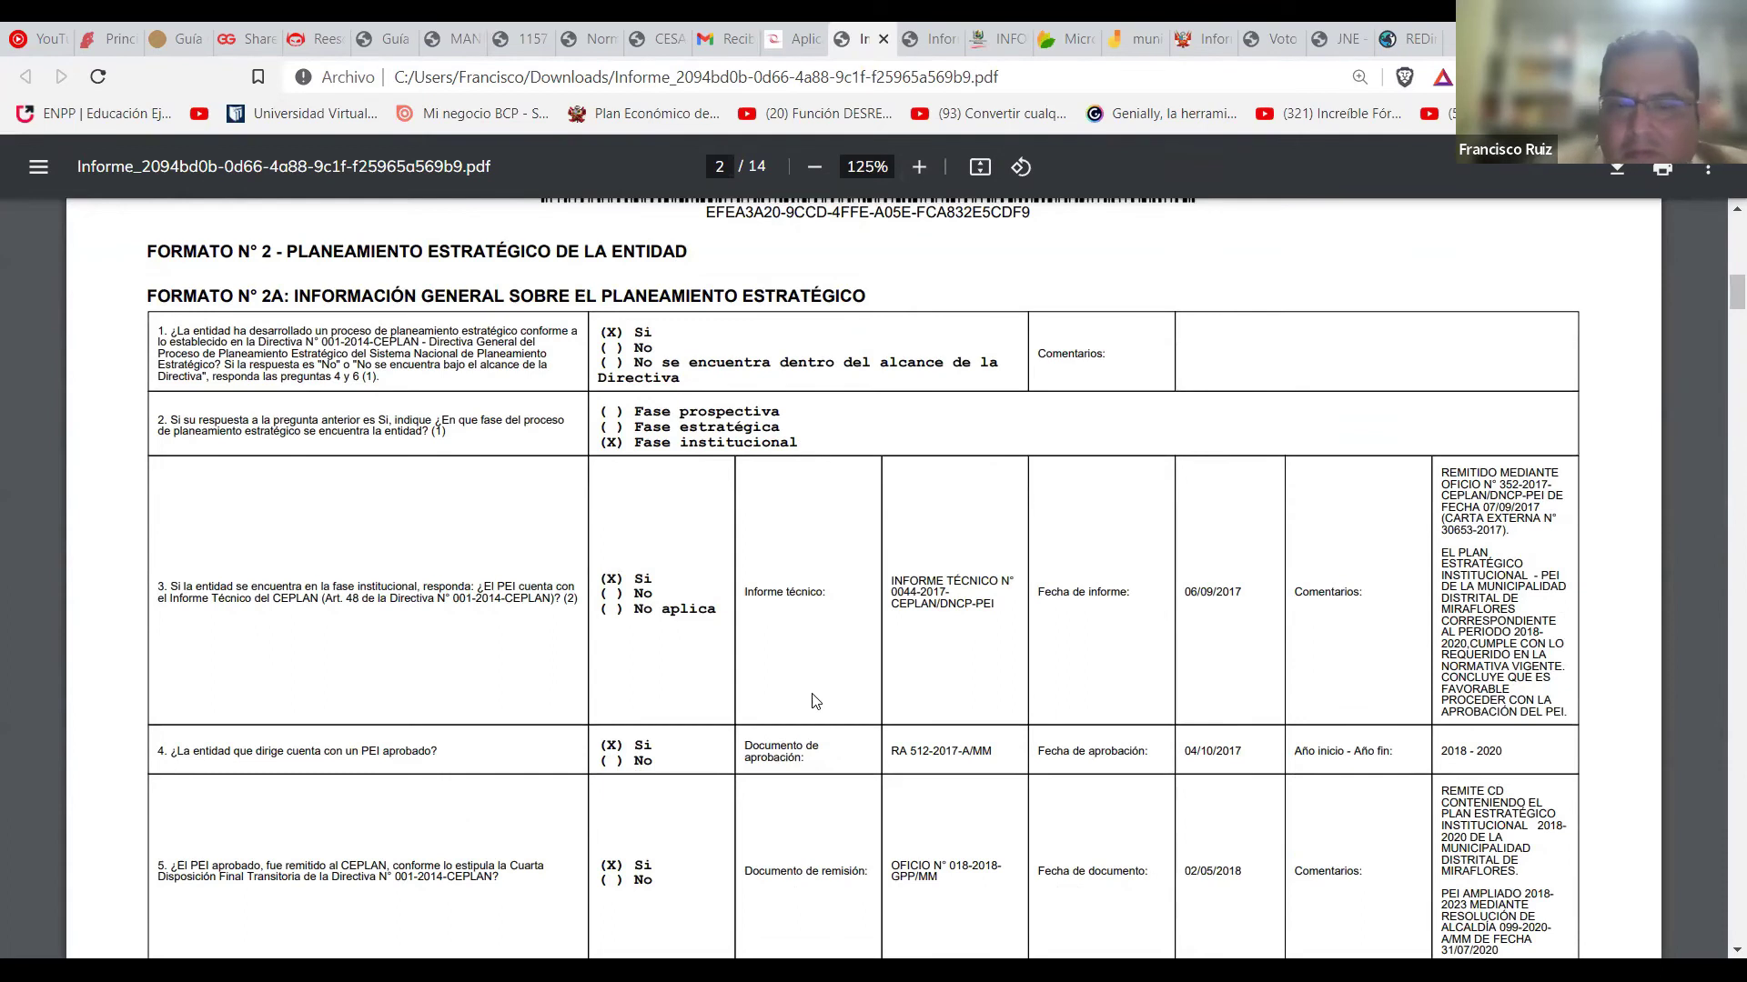
{"action": "triple_click", "coordinate": [951, 591]}
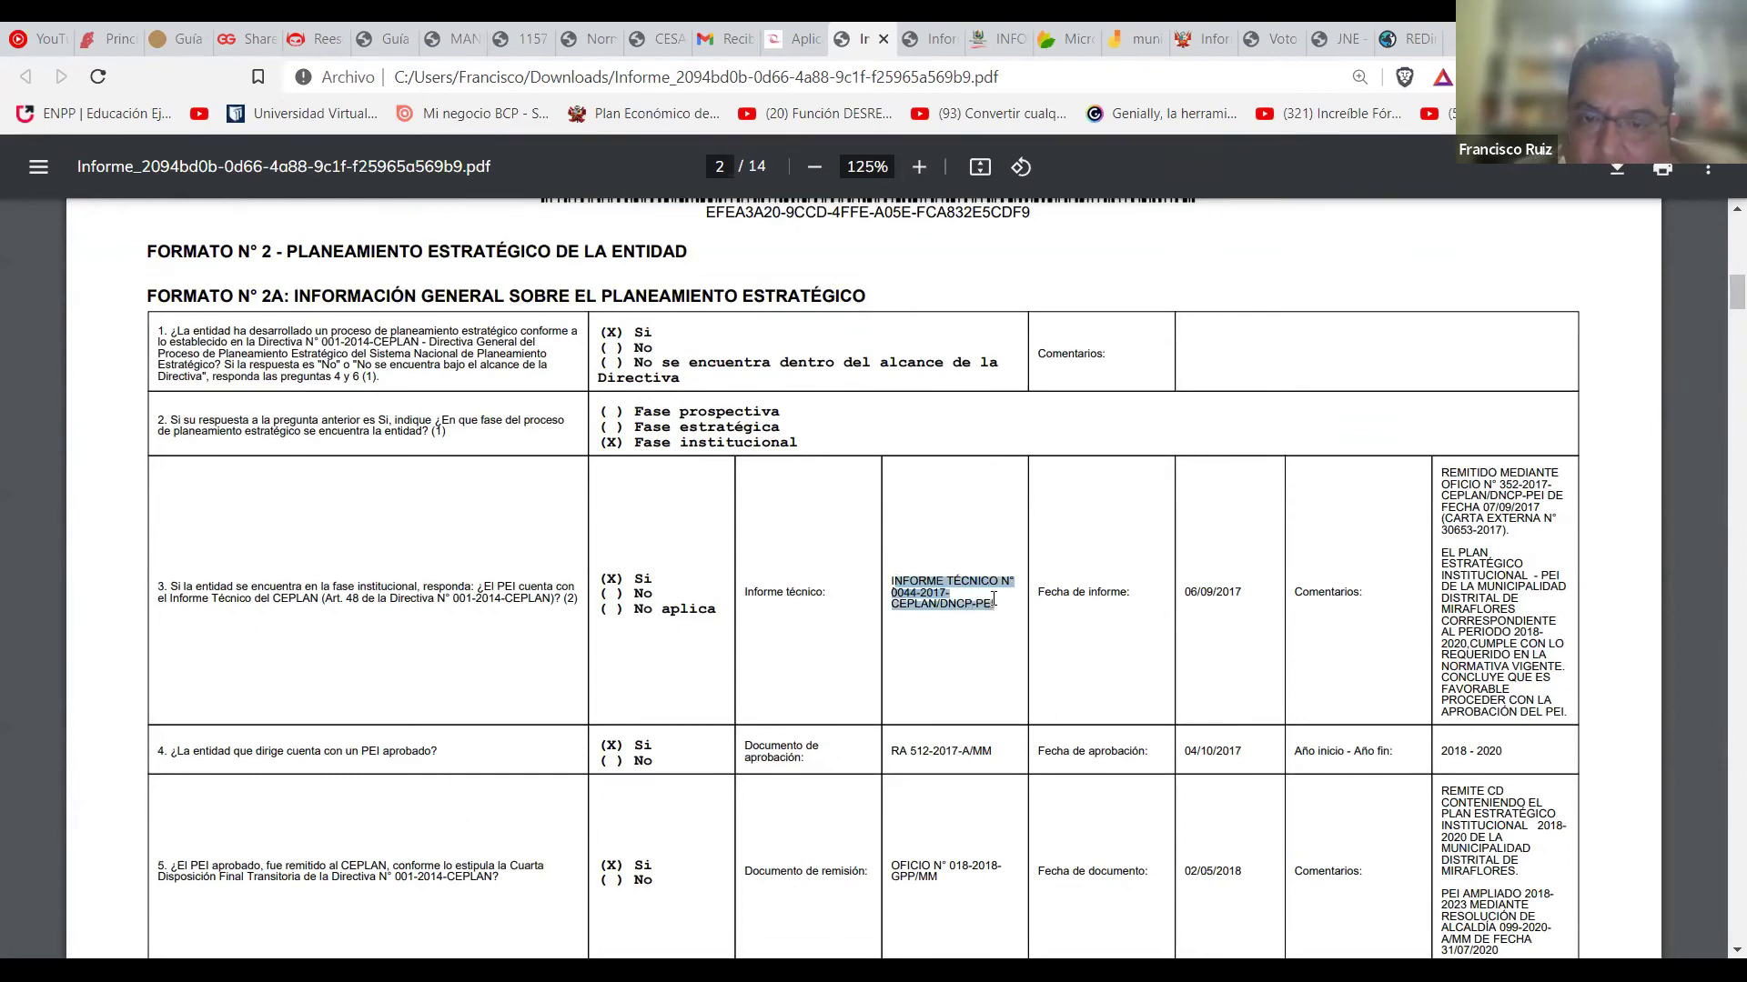
{"action": "left_click", "coordinate": [1592, 447]}
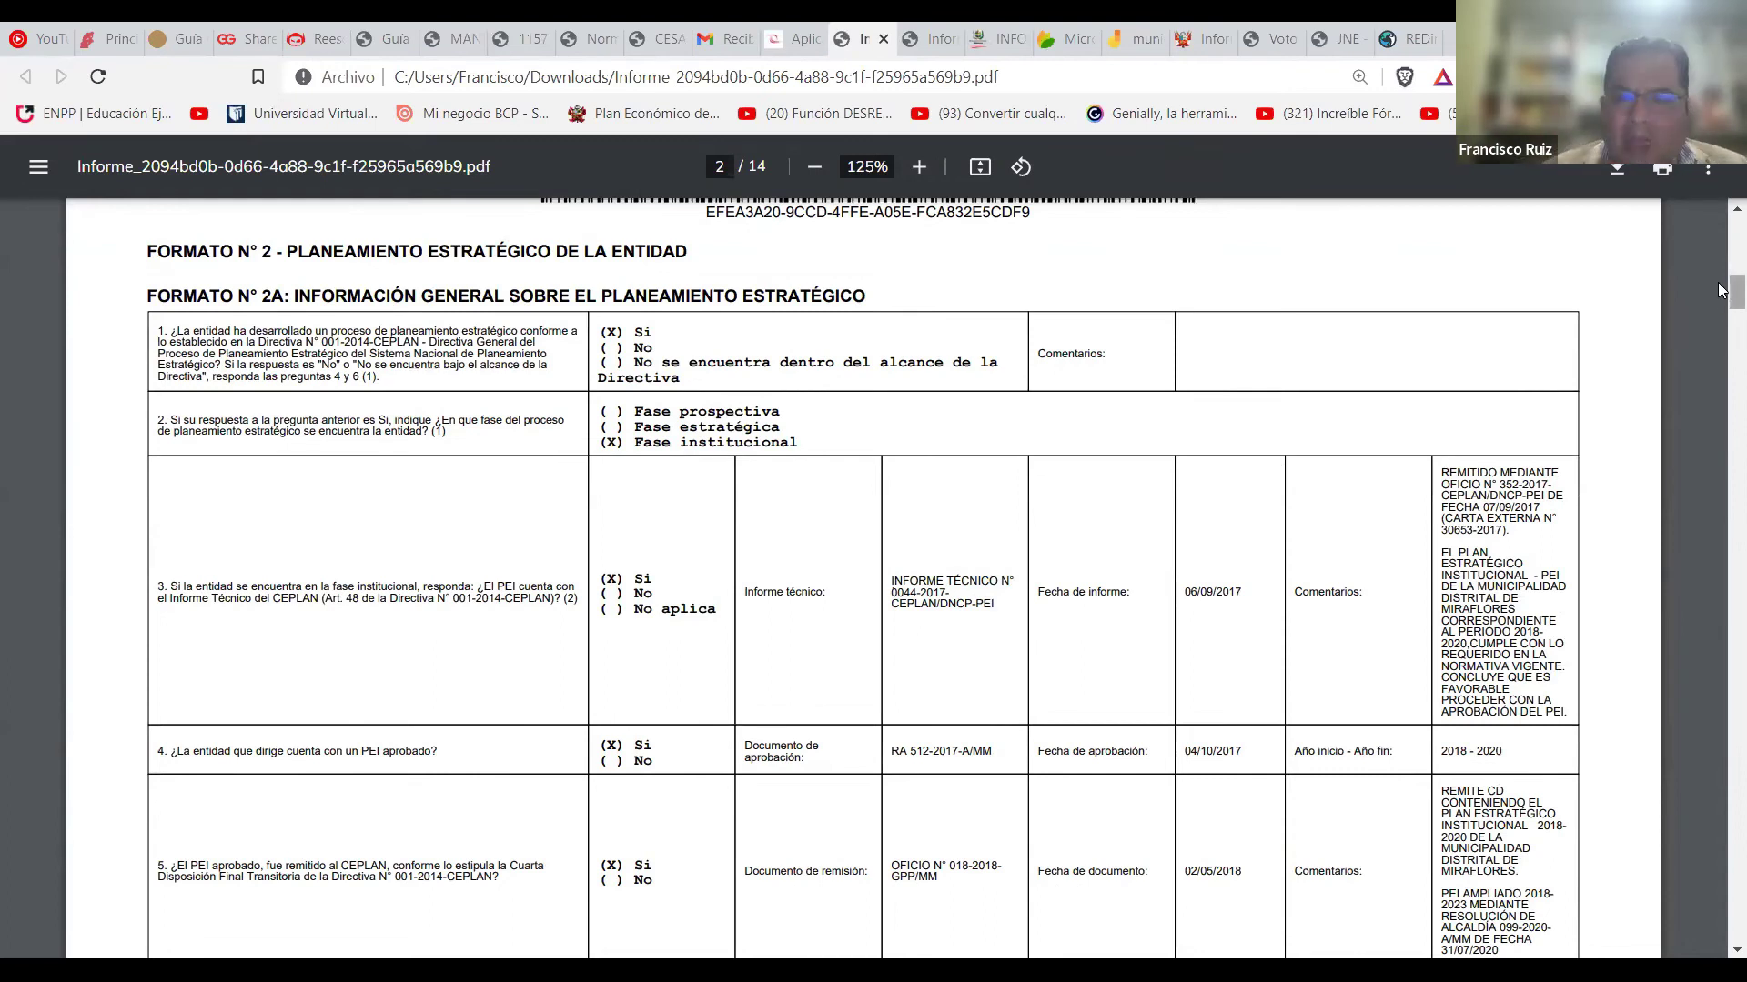
Mark the approved PEI and approved POI wording in questions 4 and 6, and continue to the strategic objectives in Formato N° 2B.
{"action": "left_click_drag", "start_coordinate": [1722, 289], "coordinate": [1721, 311]}
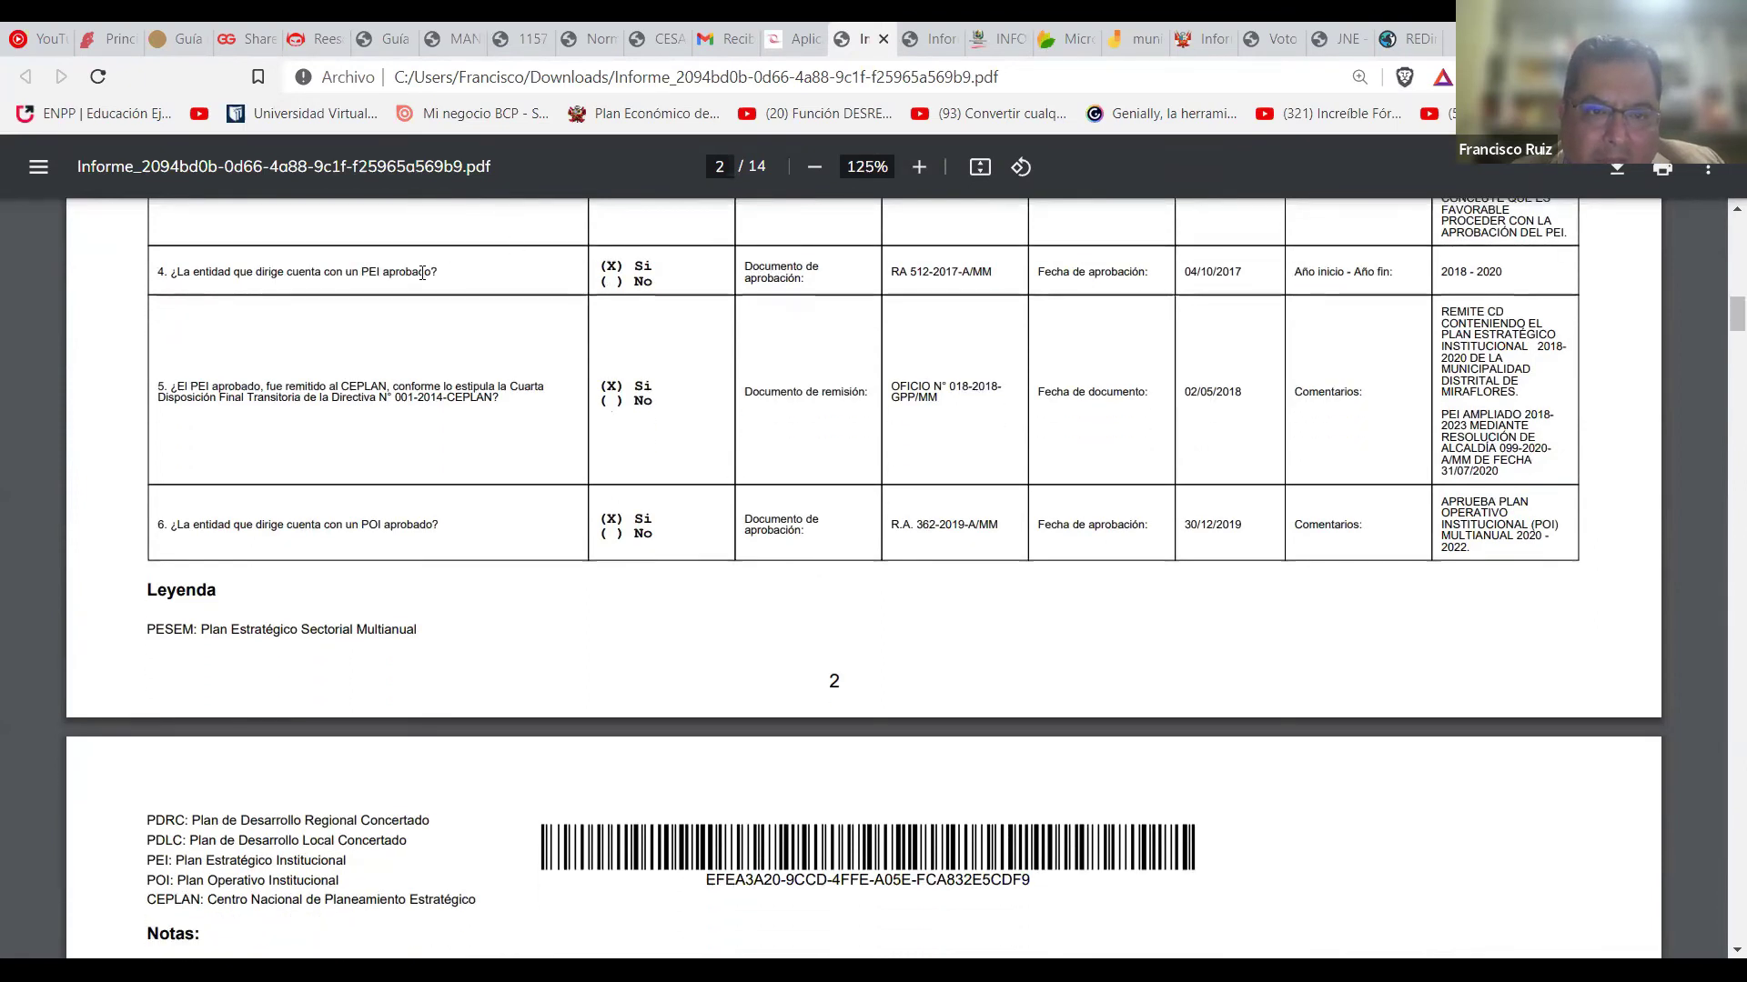
{"action": "left_click_drag", "start_coordinate": [442, 272], "coordinate": [346, 272]}
{"action": "left_click_drag", "start_coordinate": [441, 525], "coordinate": [346, 525]}
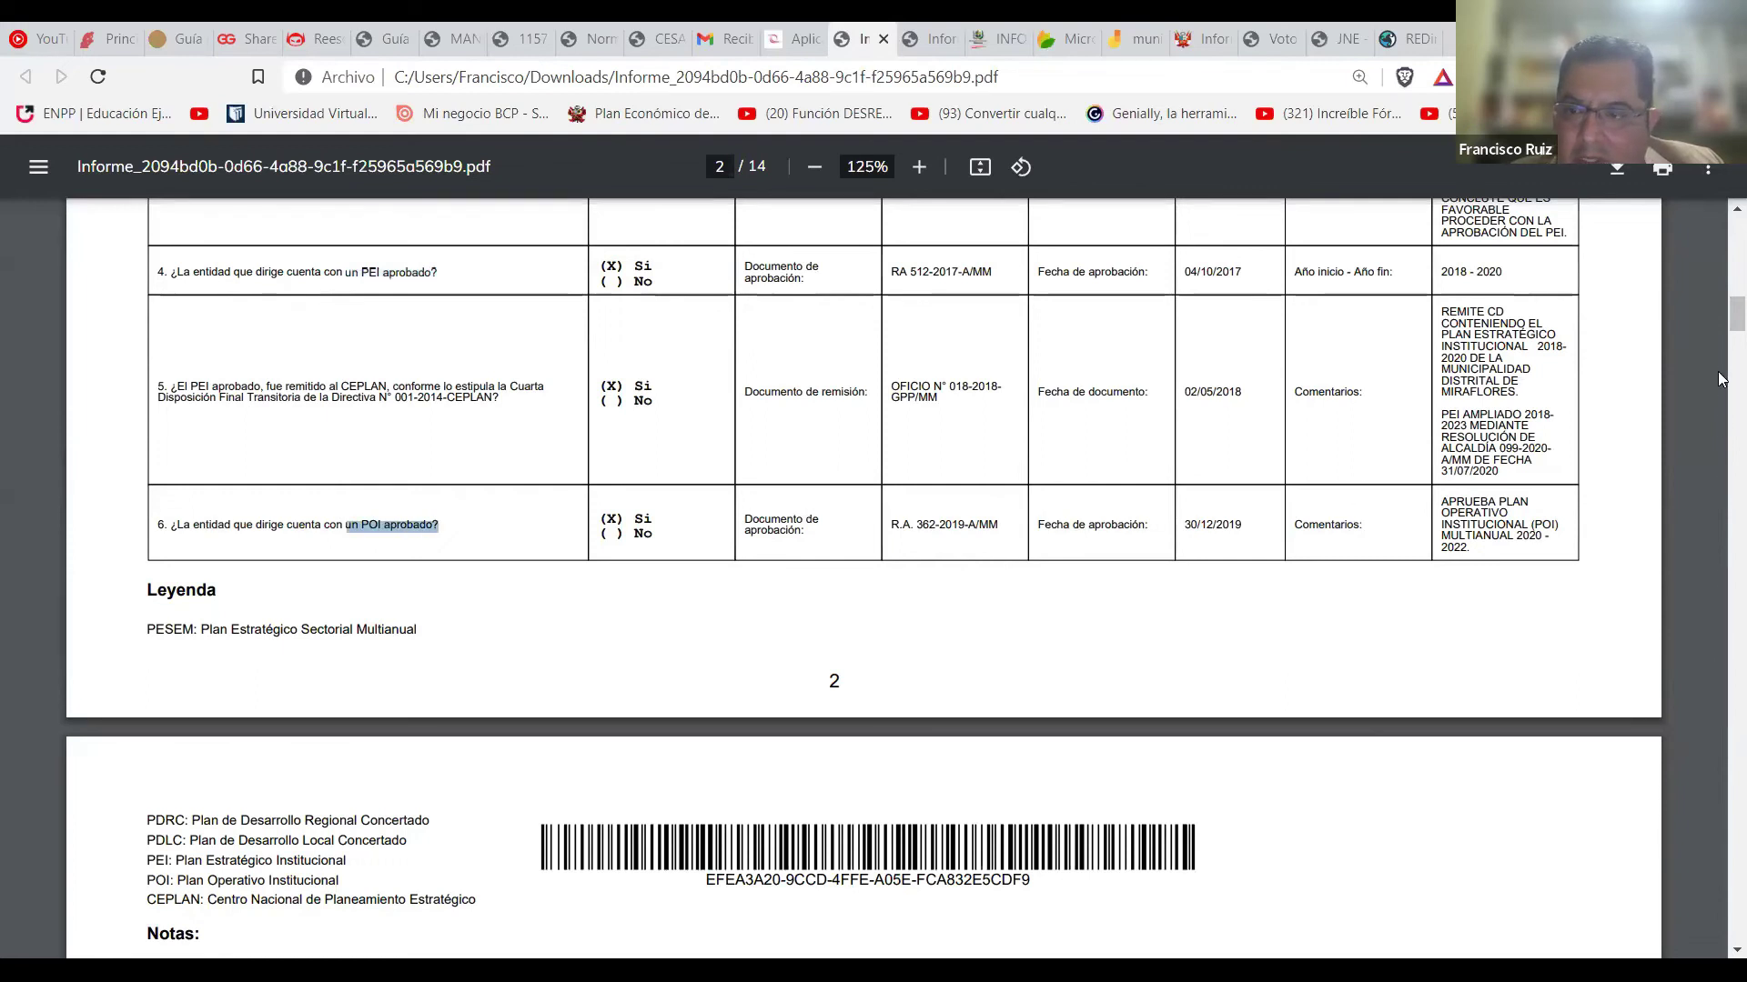
{"action": "left_click_drag", "start_coordinate": [1722, 342], "coordinate": [1722, 408]}
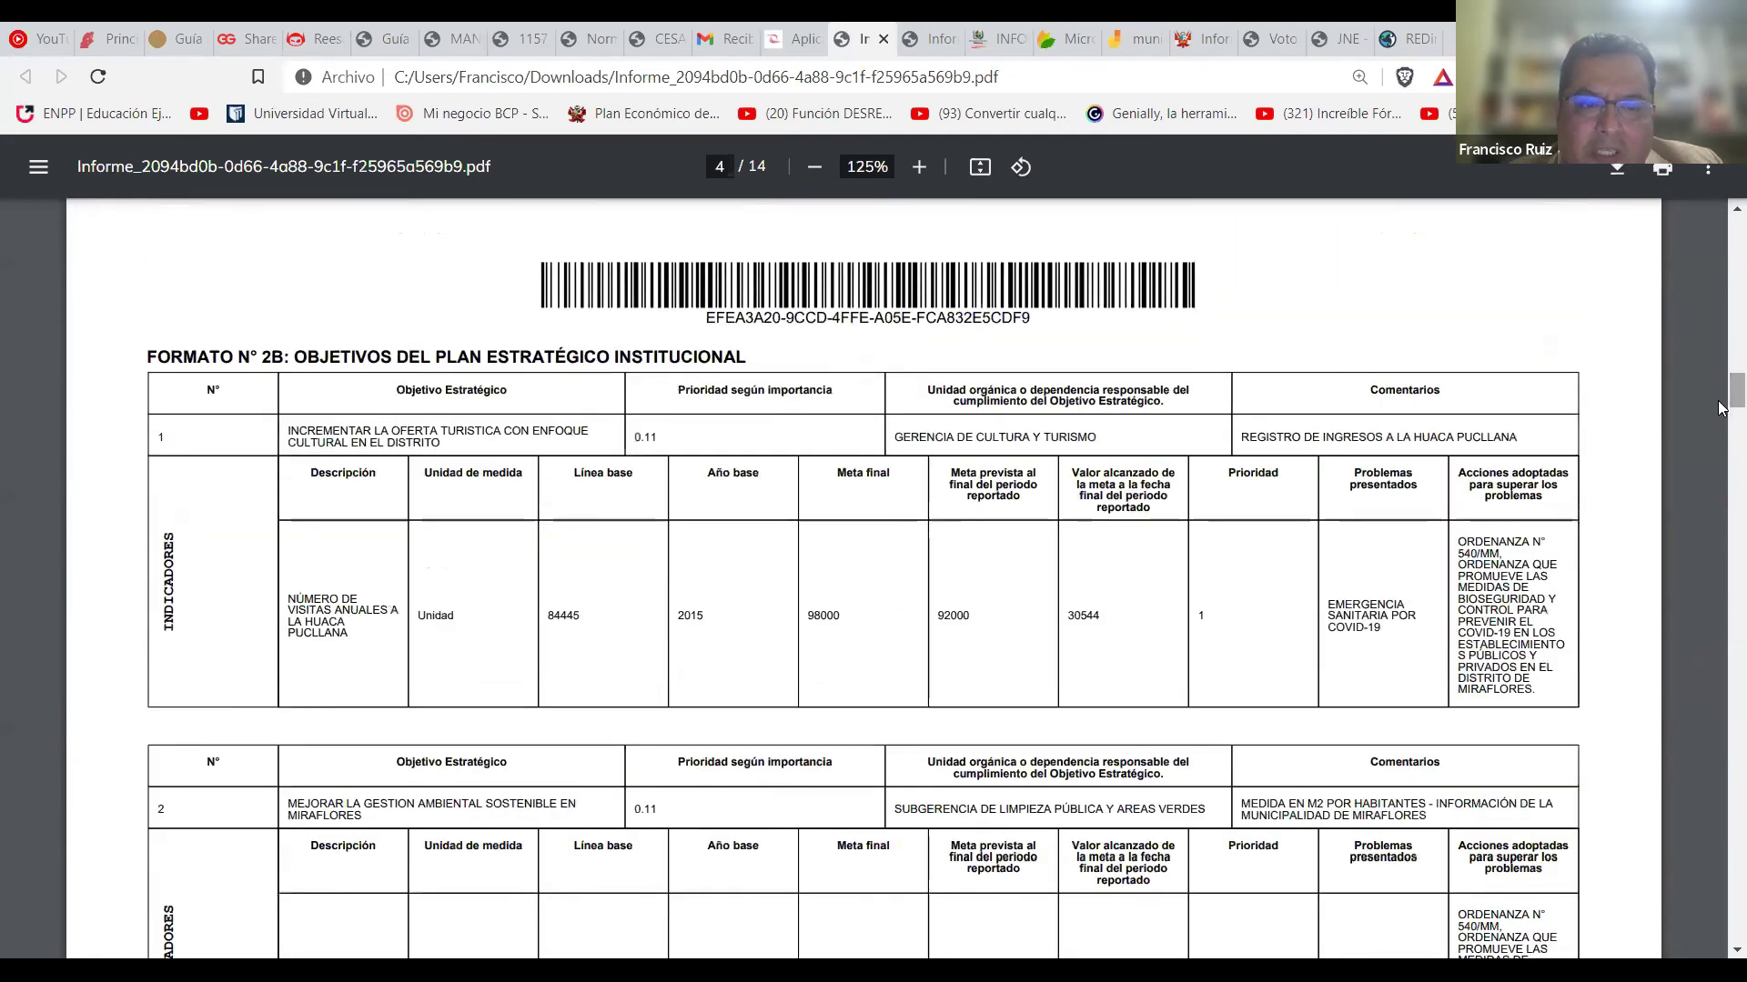